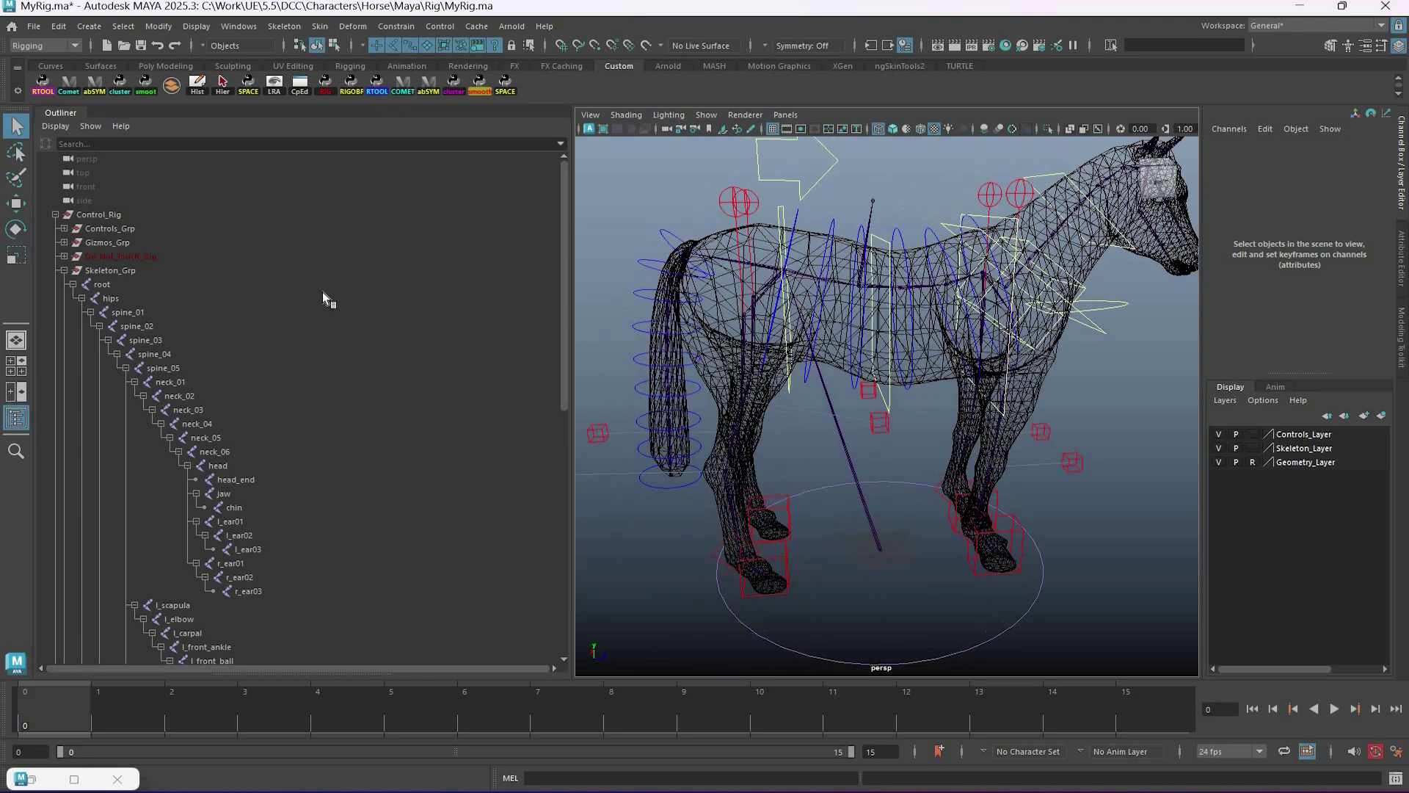
Step: Delete the Controls_Grp, Gizmos_Grp and Do_Not_Touch_Grp groups from Control_Rig
click(86, 285)
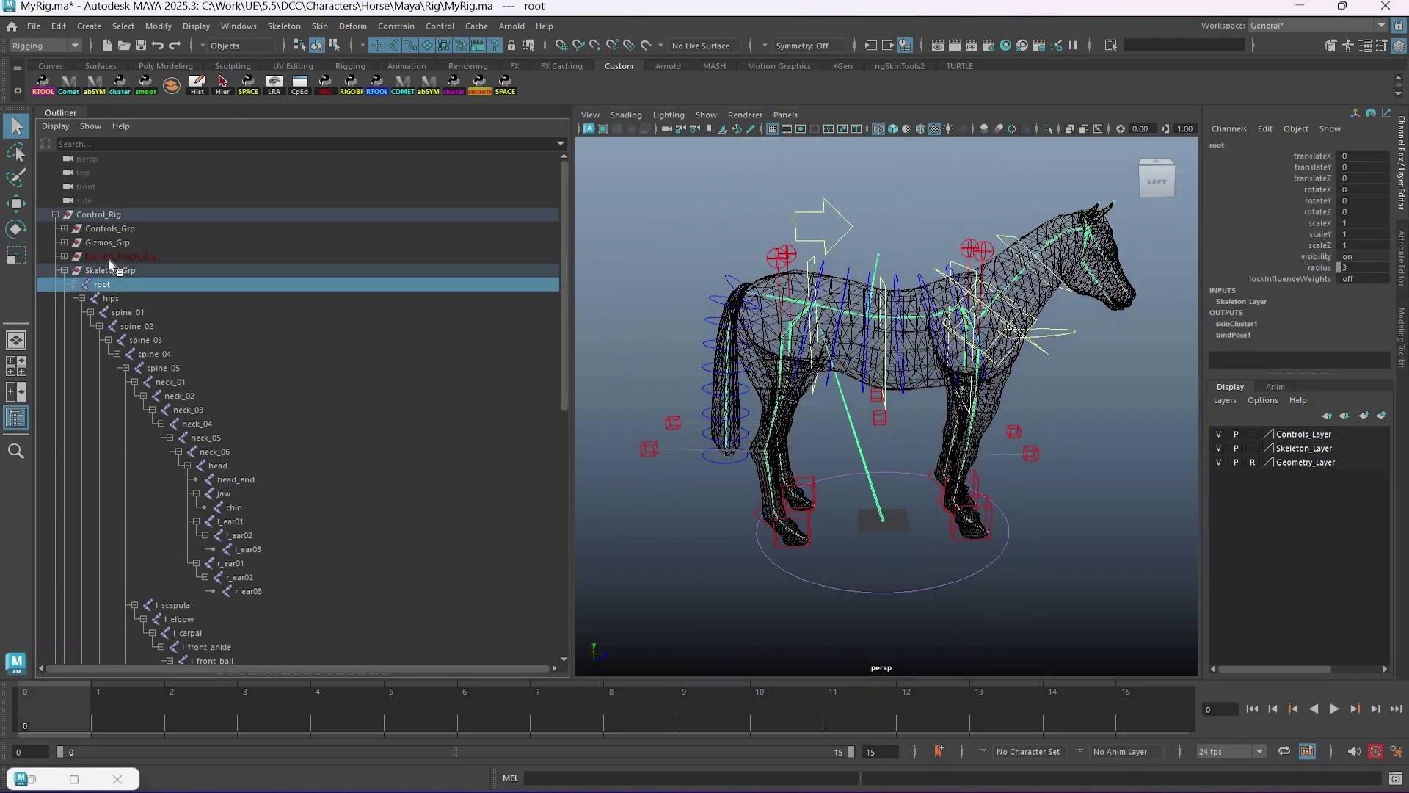
click(72, 284)
click(110, 257)
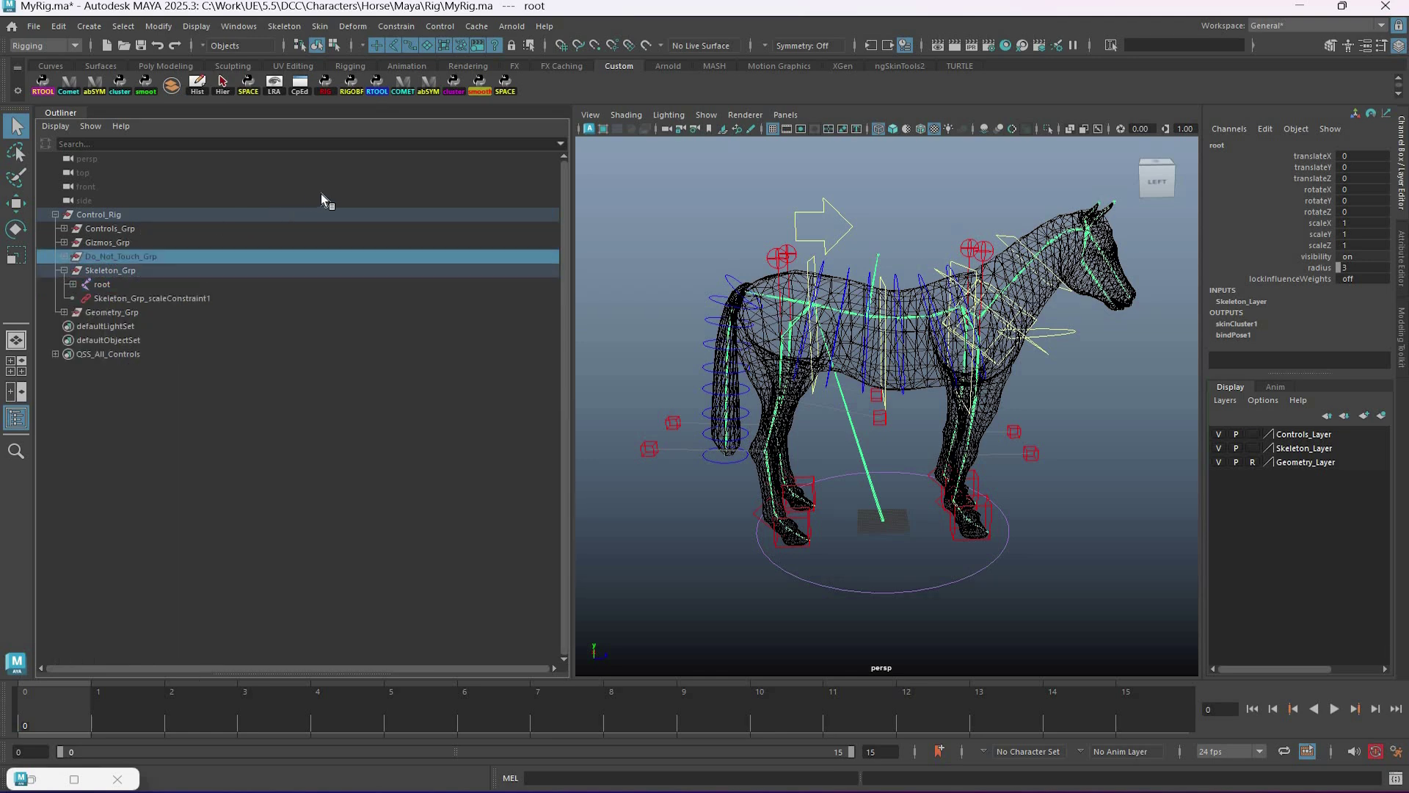
shift+click(112, 243)
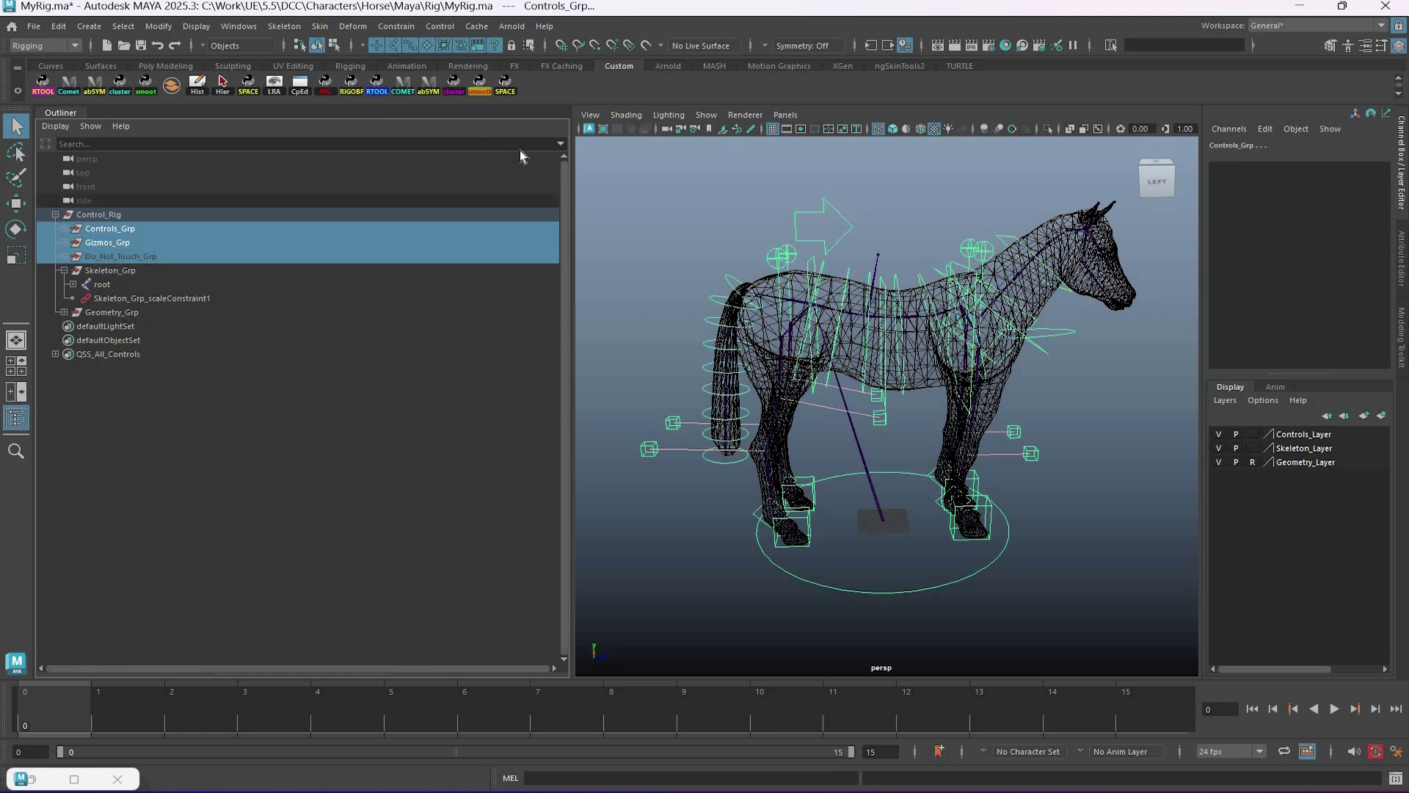
key(Delete)
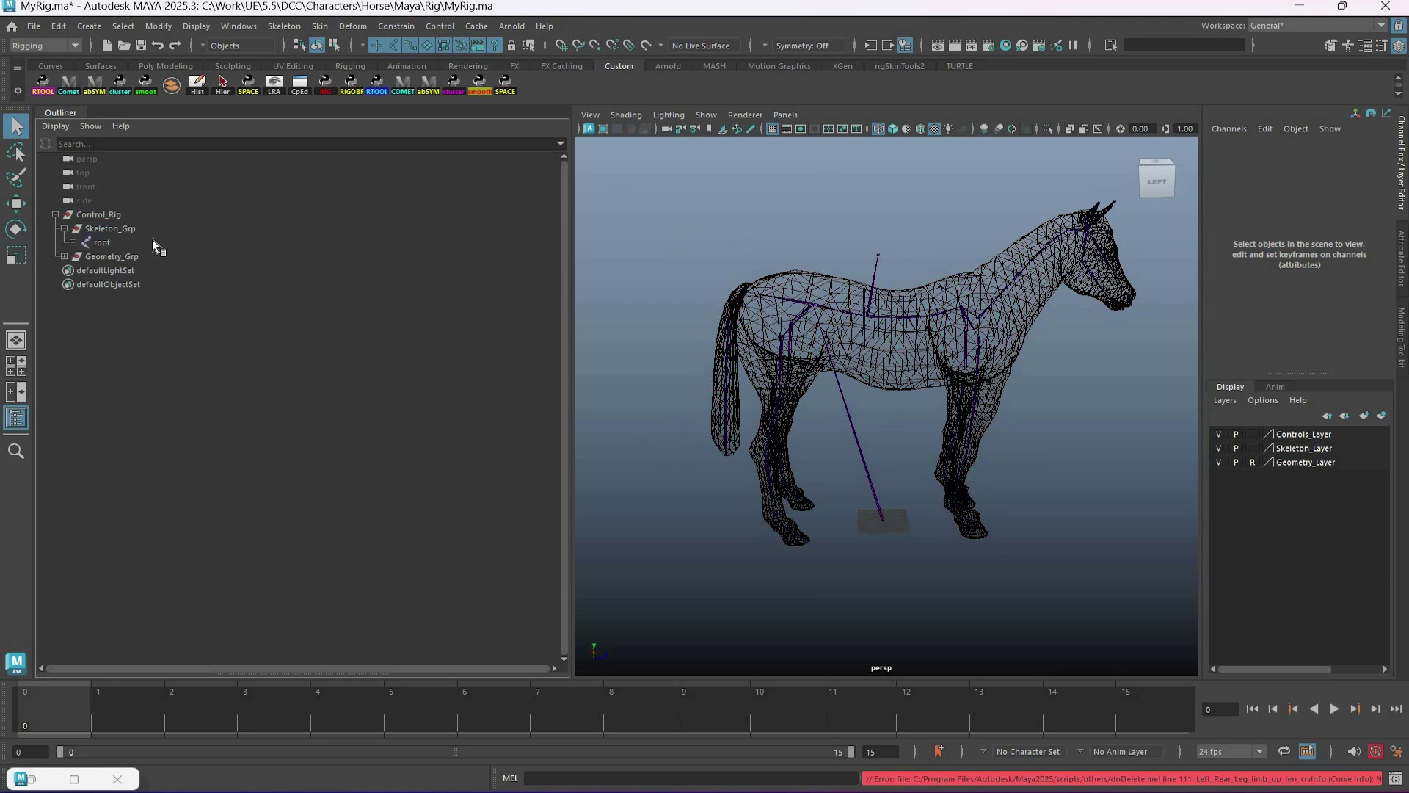
Step: Unparent the root joint from Skeleton_Grp so it sits at the scene's top level
click(102, 243)
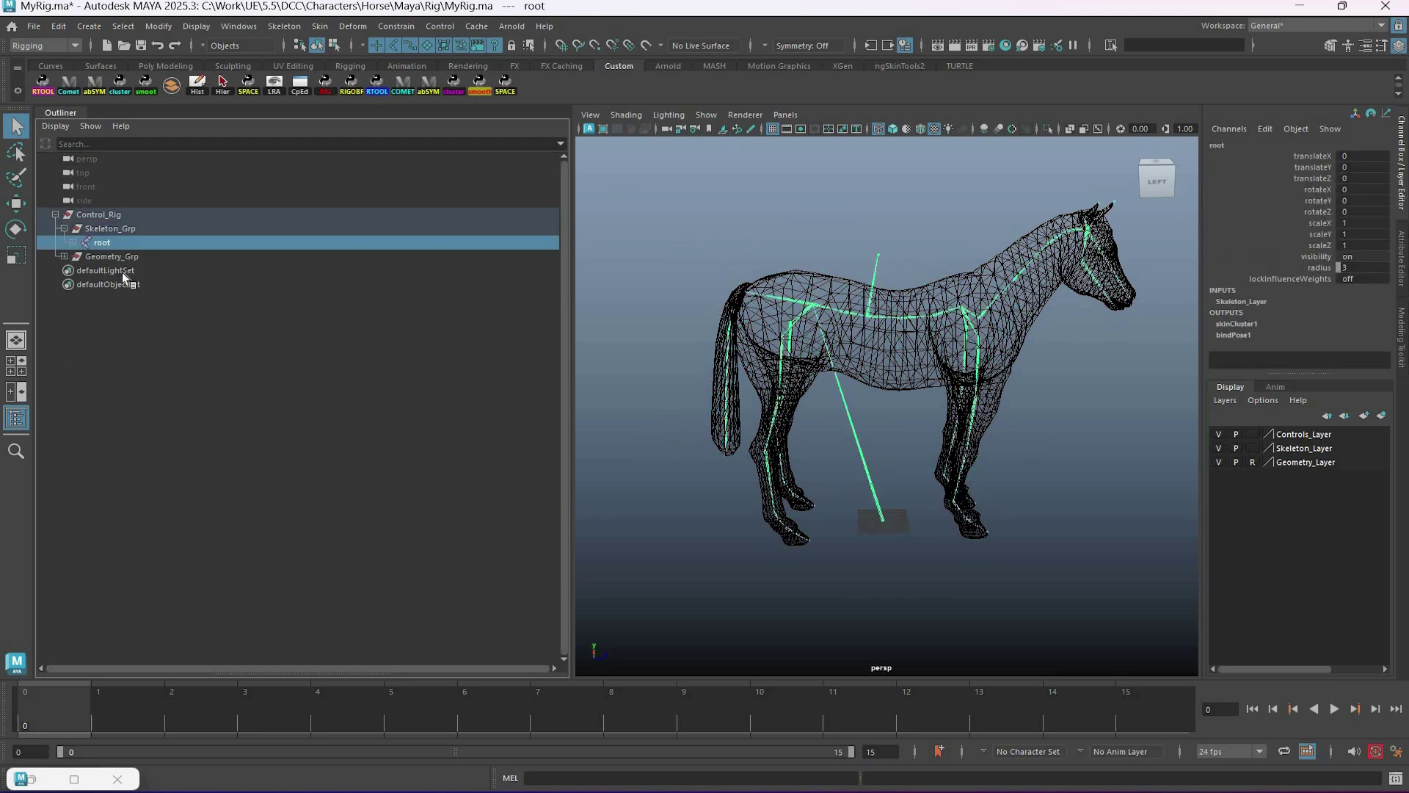
click(64, 256)
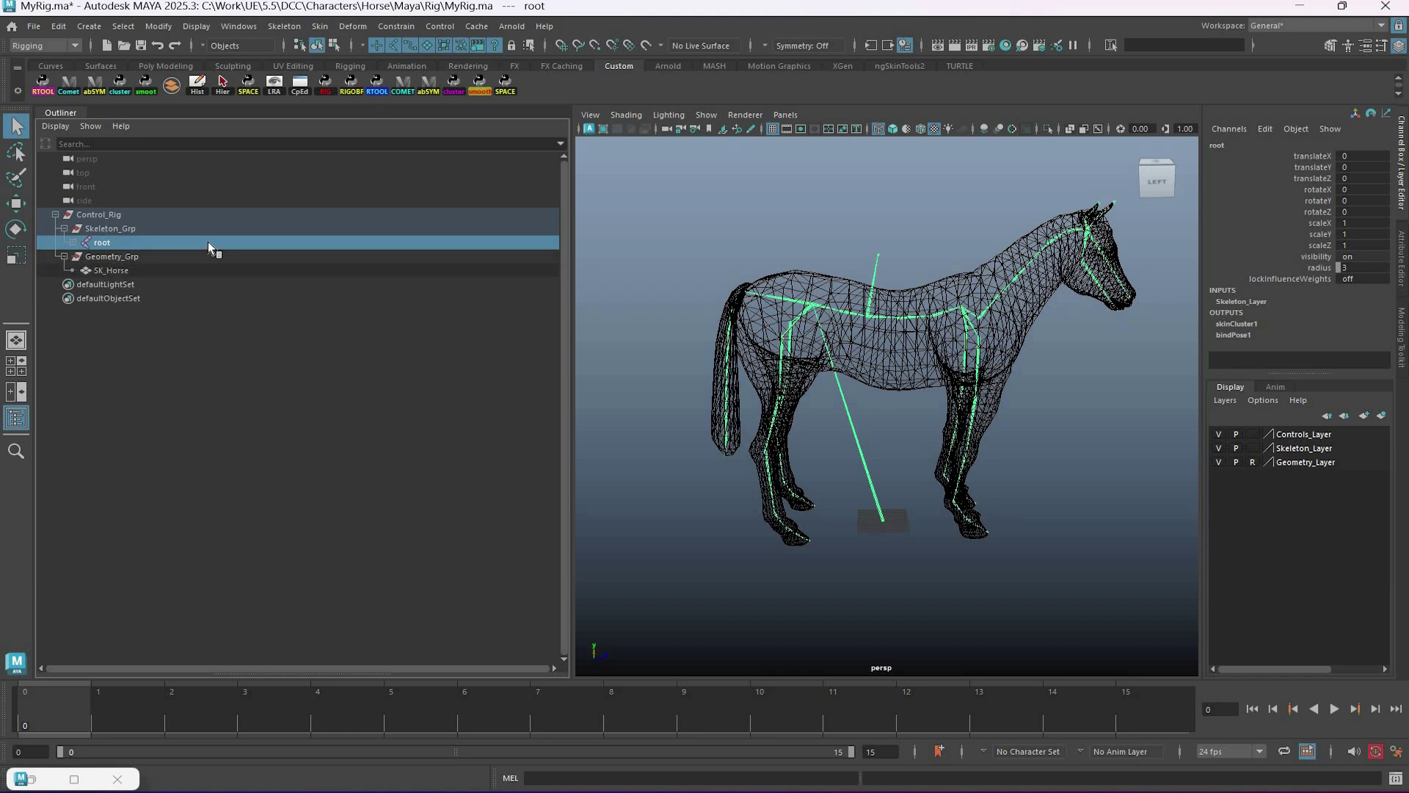
key(Up)
key(Down)
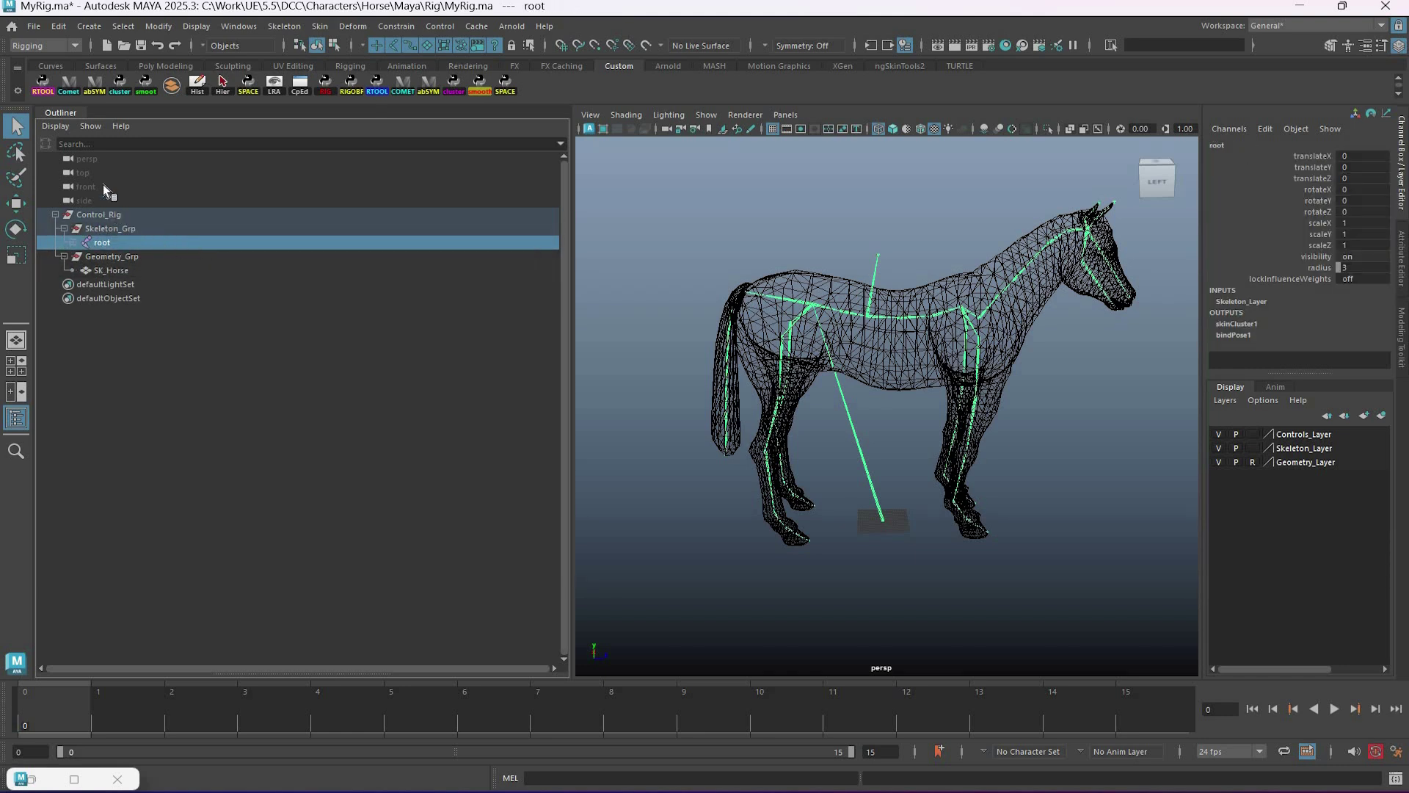
click(118, 229)
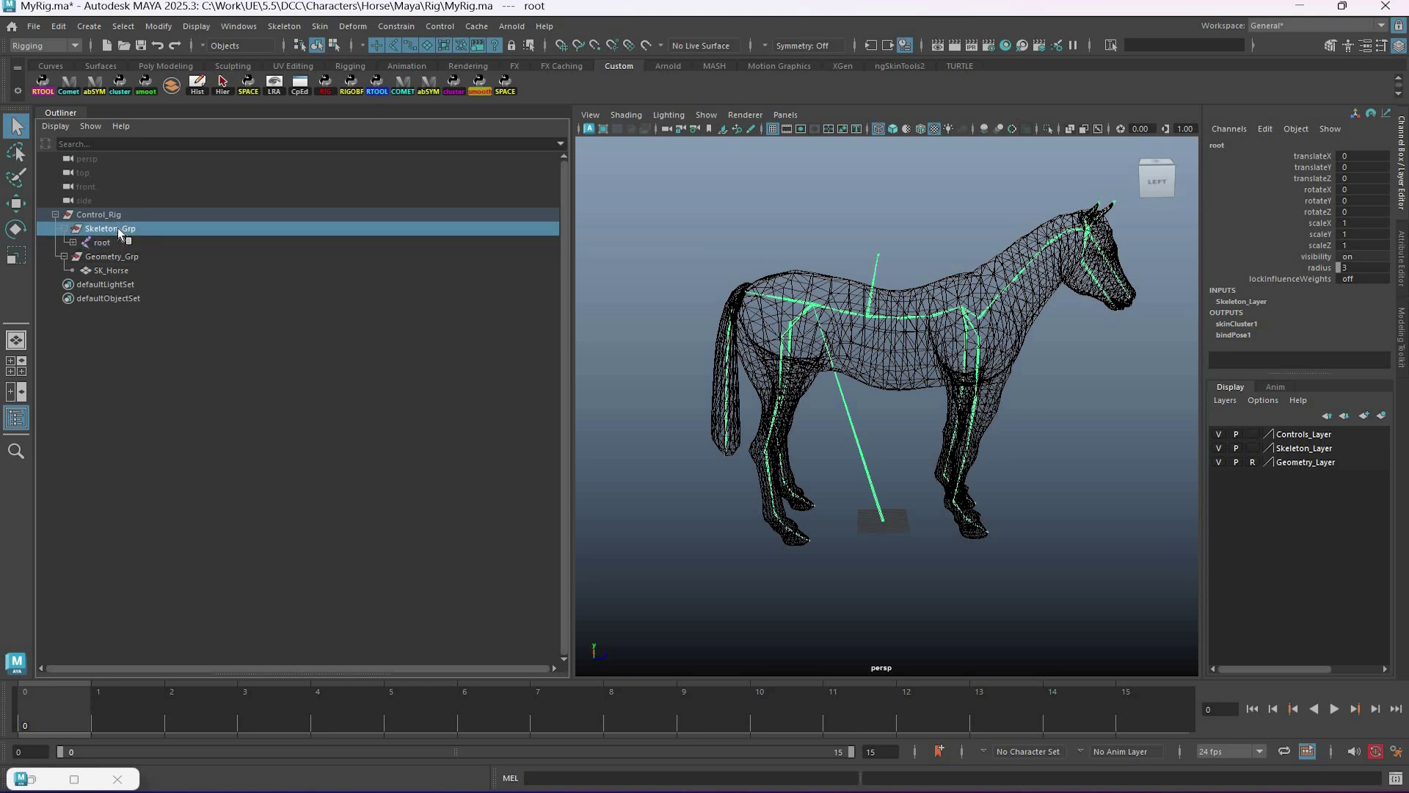
click(113, 215)
click(103, 242)
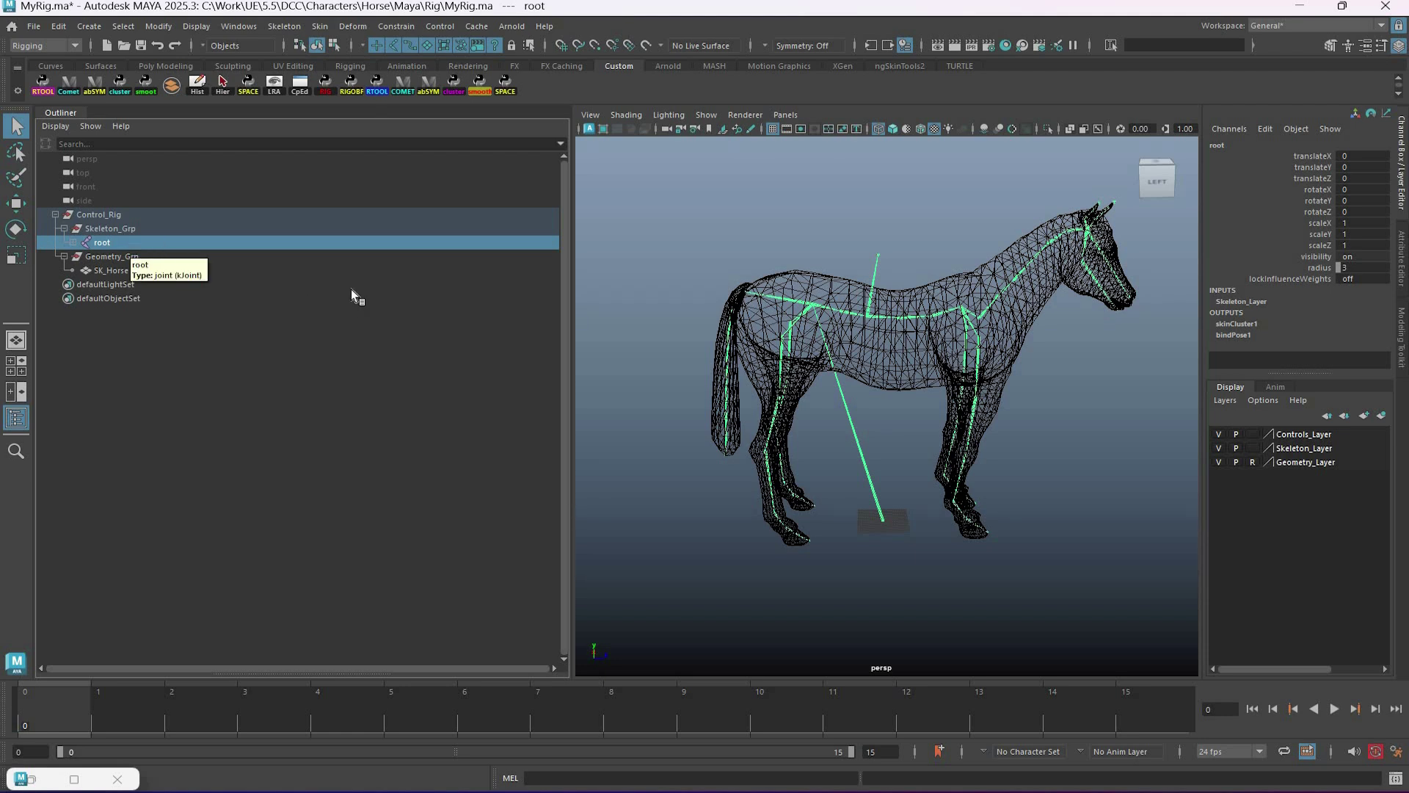
key(shift+p)
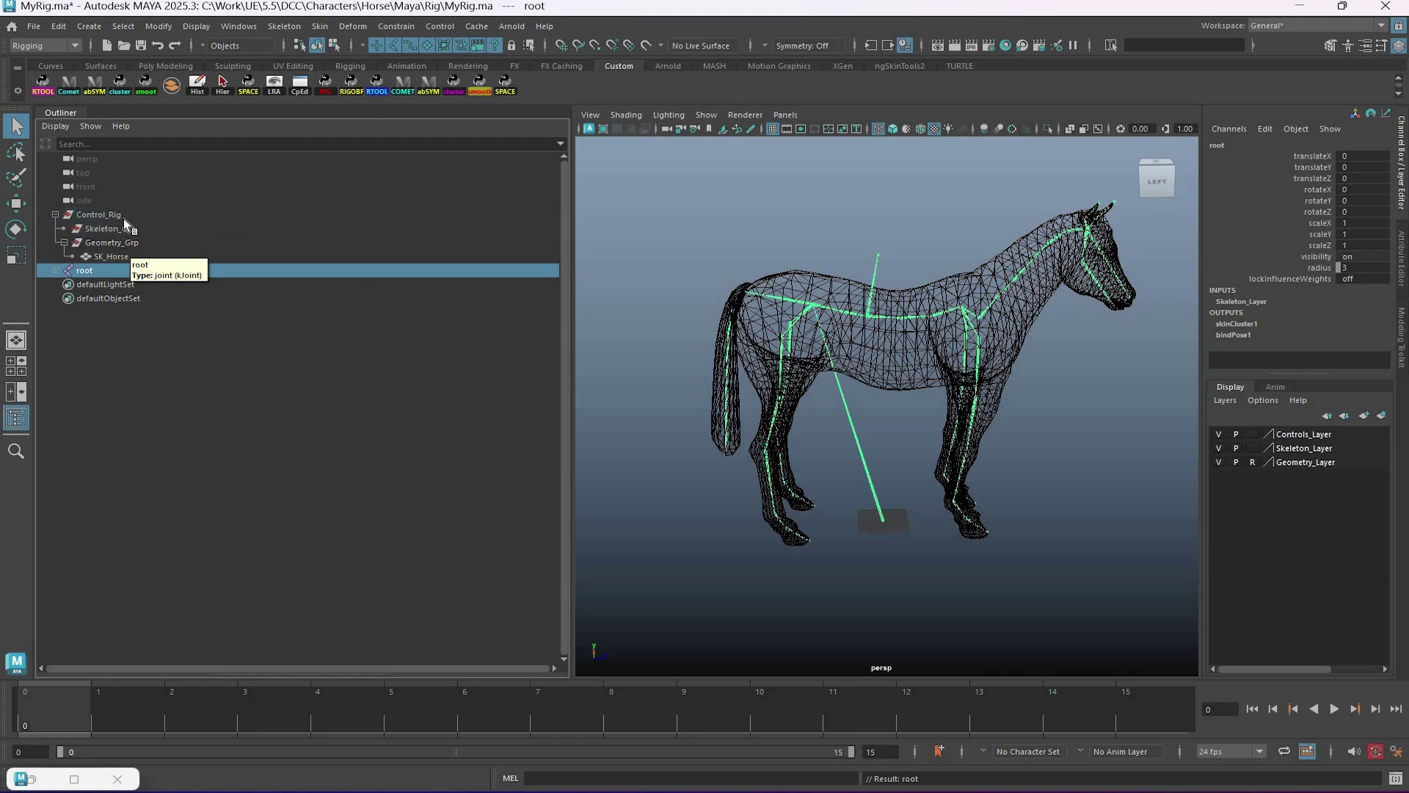
Step: Unparent the SK_Horse mesh from Geometry_Grp to the scene's top level and delete the Control_Rig group
click(126, 229)
click(98, 215)
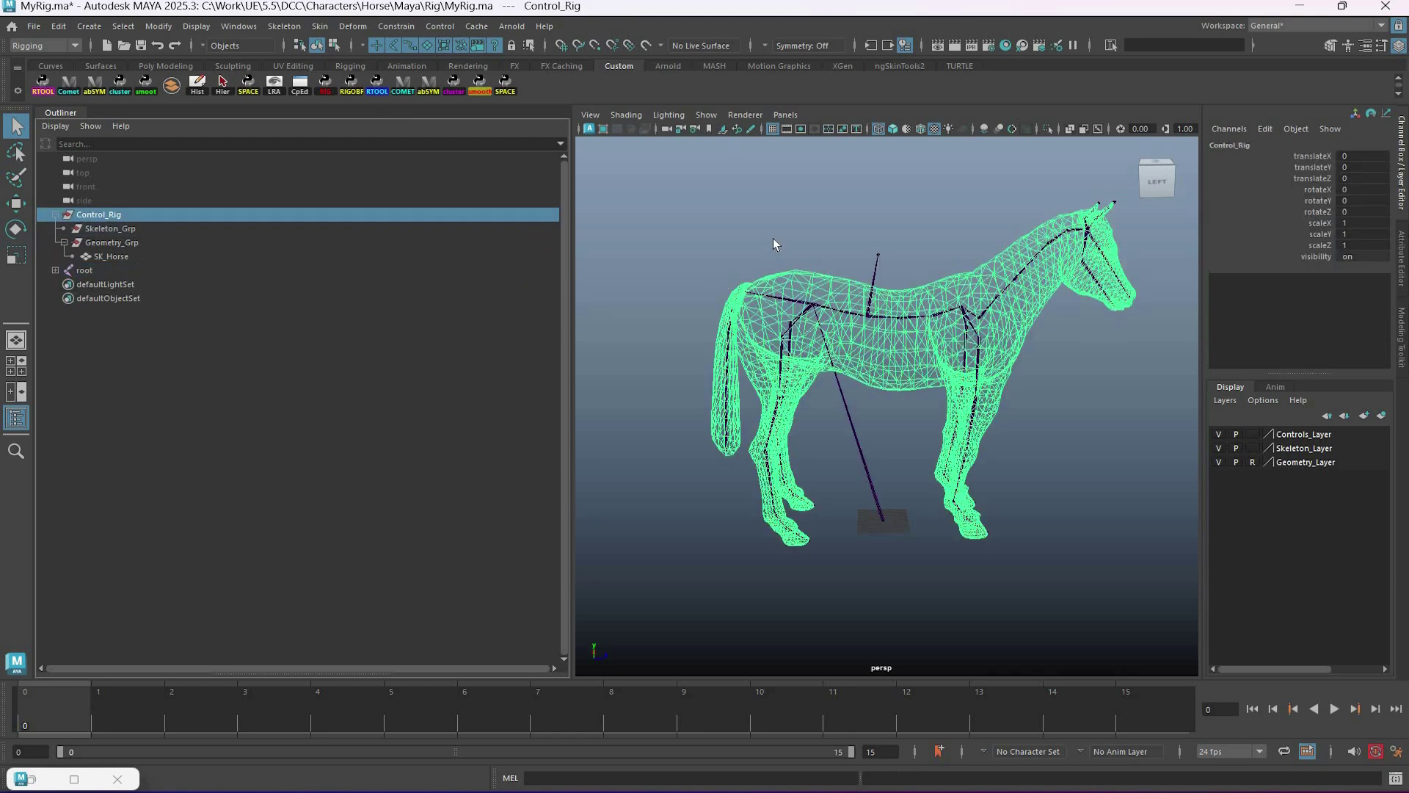
click(110, 228)
click(1134, 307)
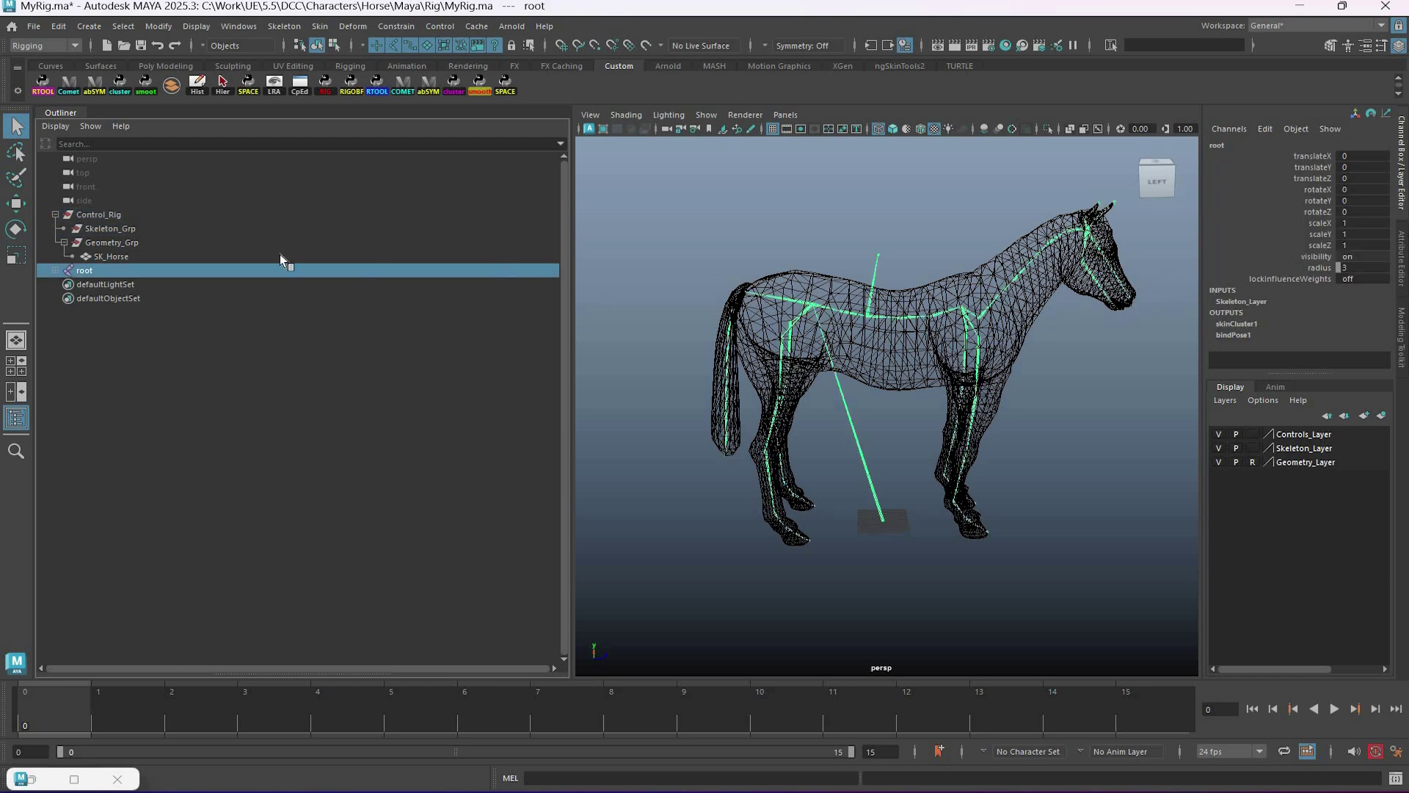
click(214, 257)
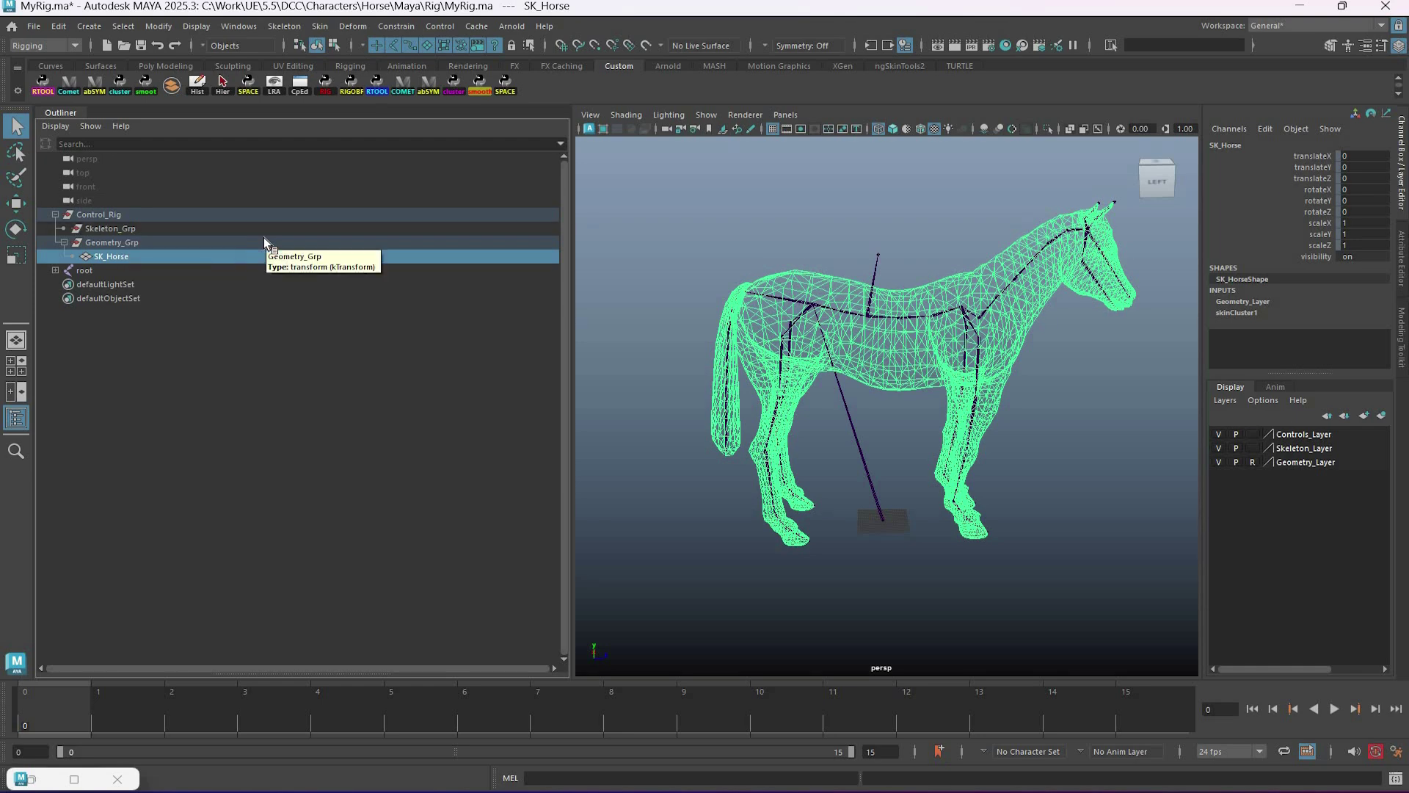
key(shift+p)
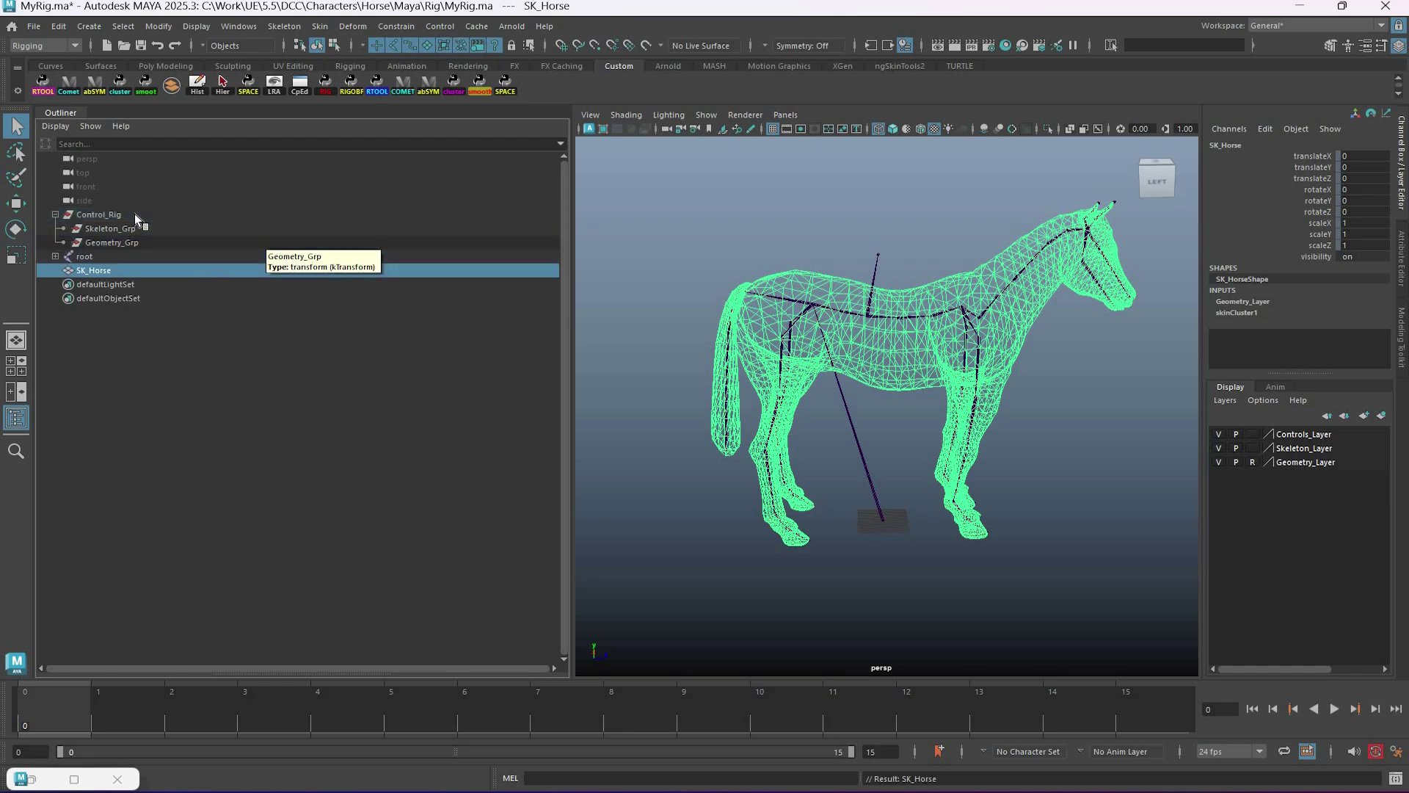
click(140, 213)
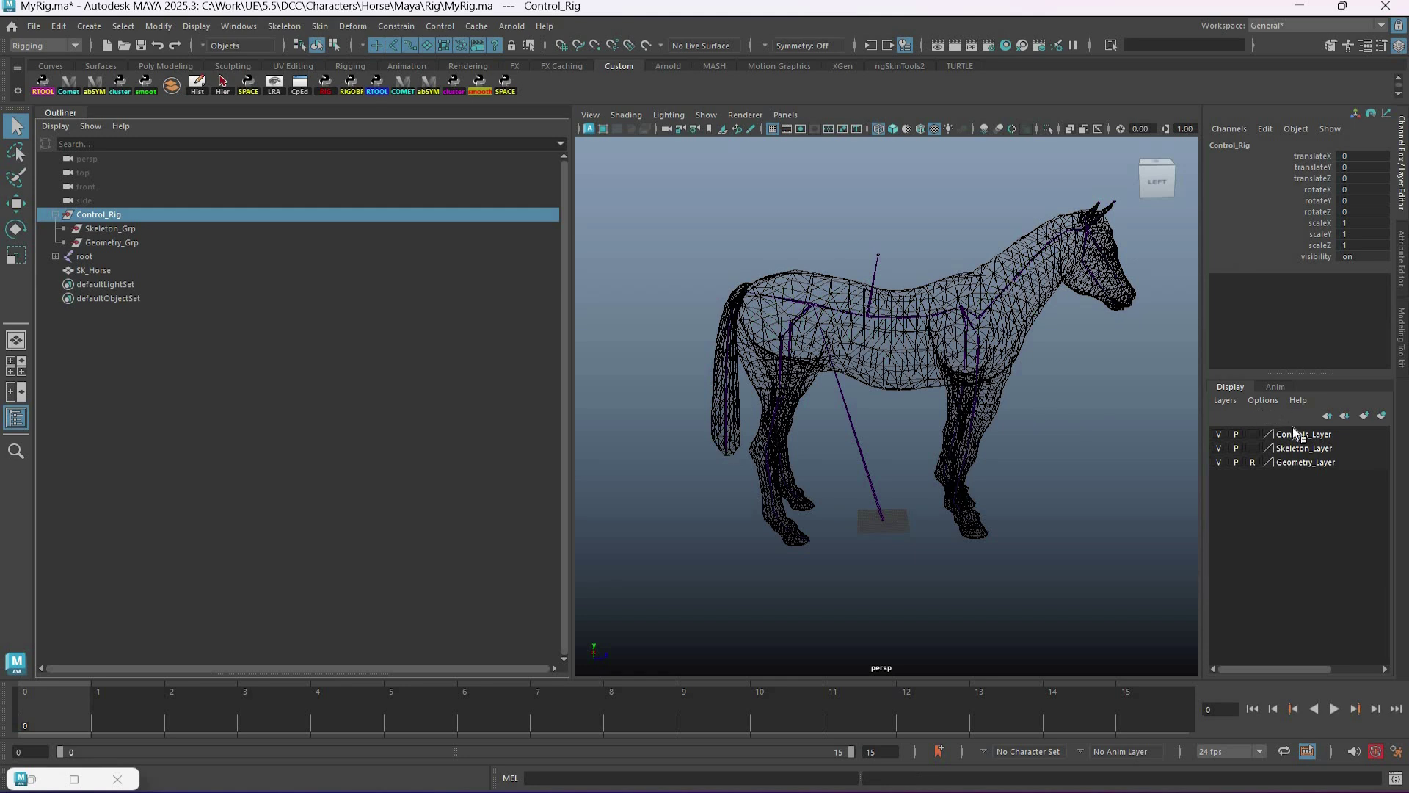
key(Delete)
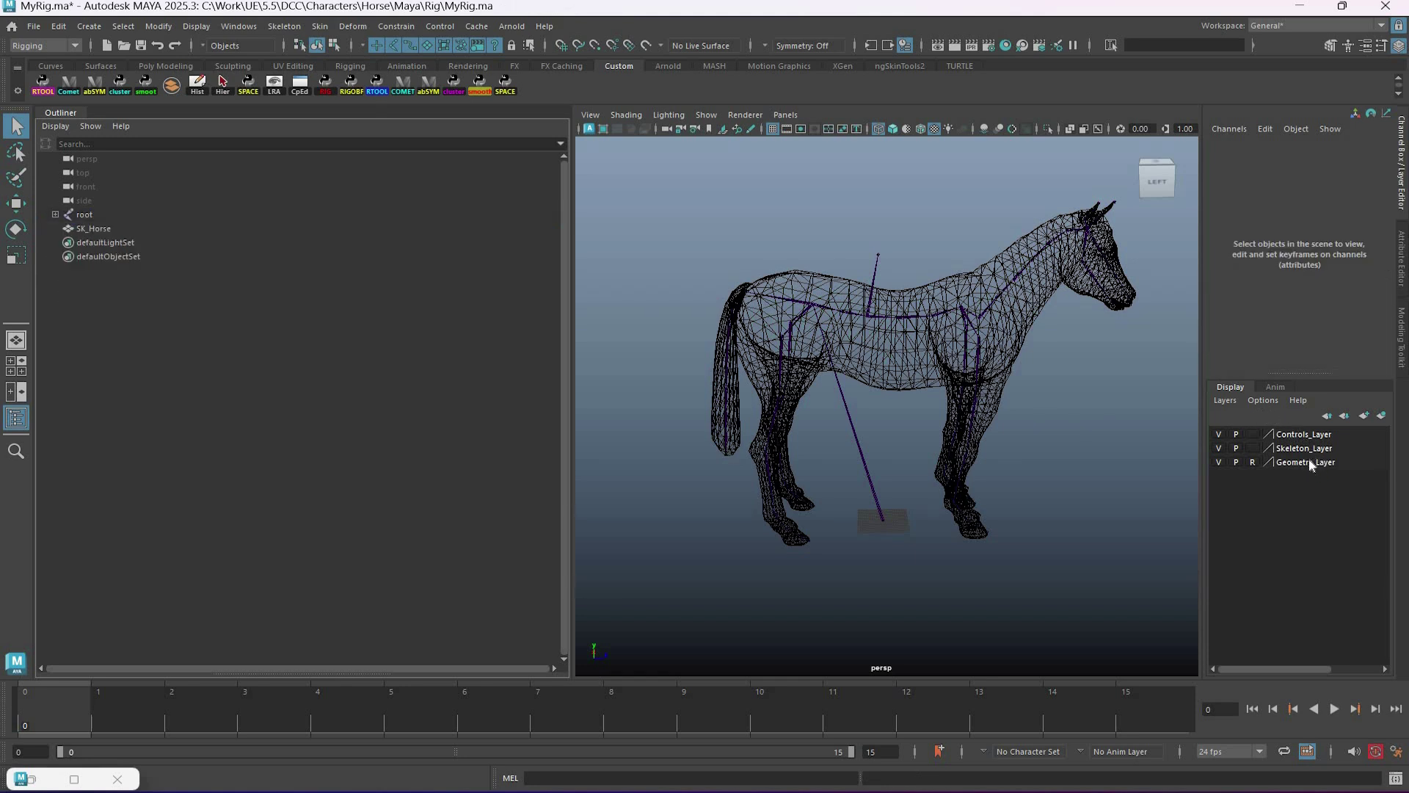
Step: Delete the display layers Skeleton_Layer, Controls_Layer and Geometry_Layer
click(1309, 436)
right_click(1257, 449)
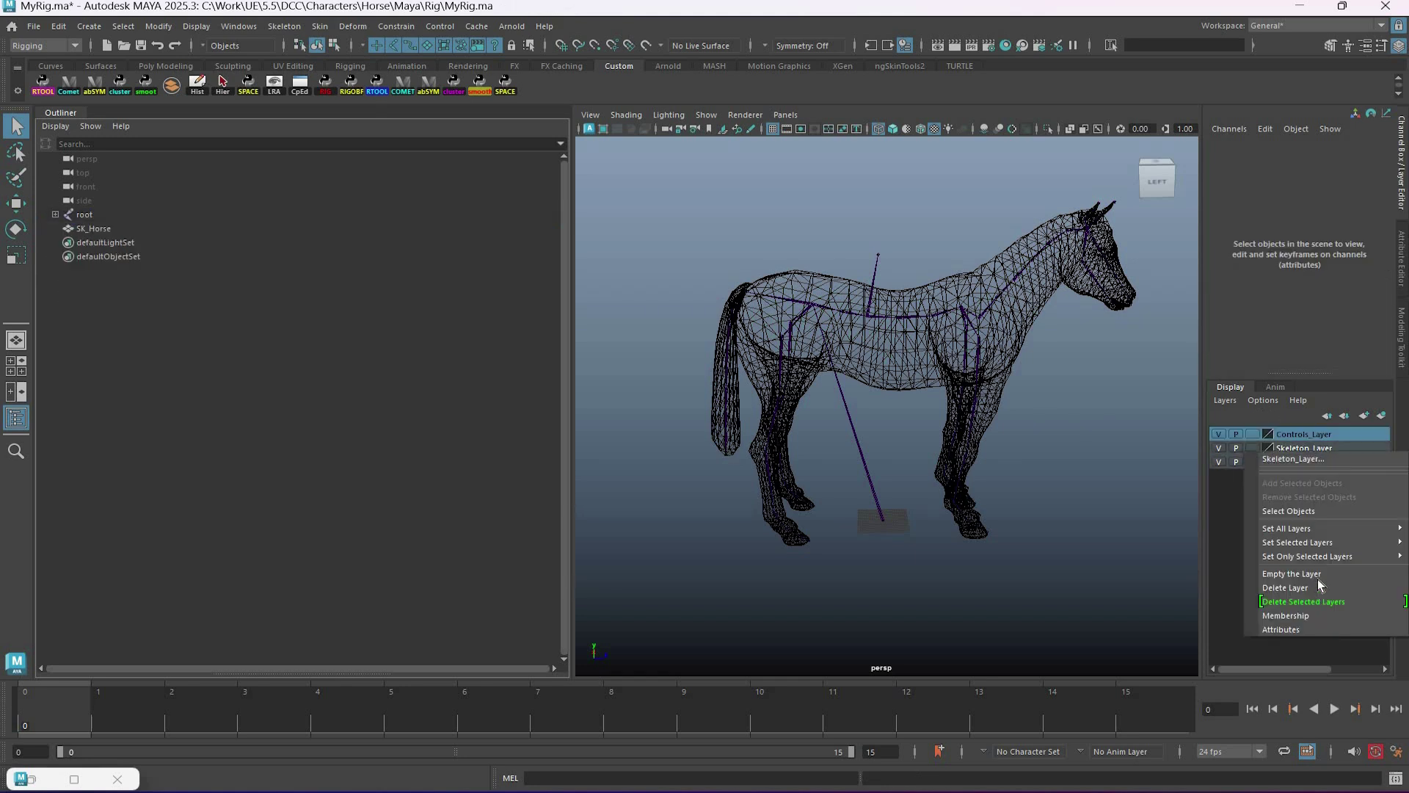
click(1299, 587)
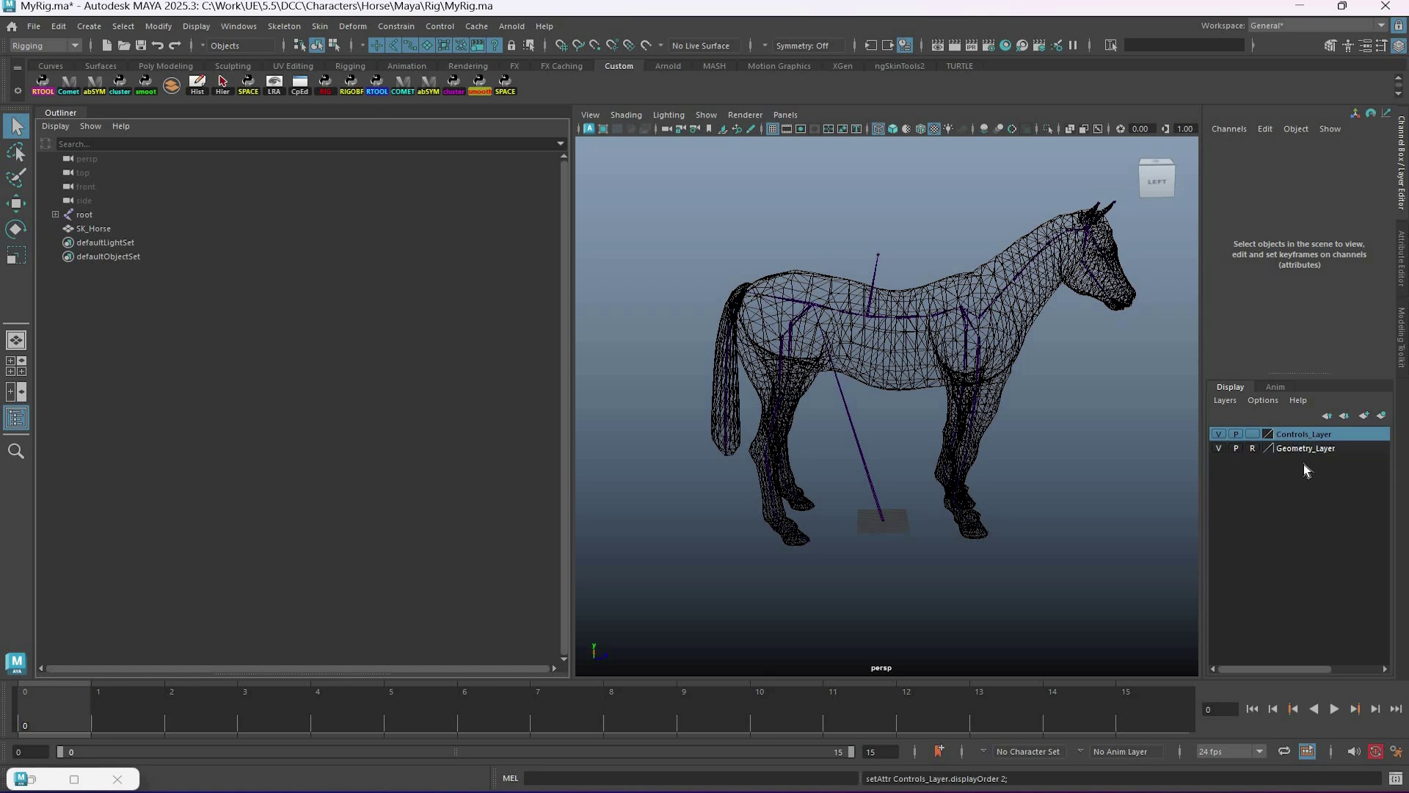
right_click(1304, 439)
click(1315, 571)
right_click(1296, 436)
click(1302, 563)
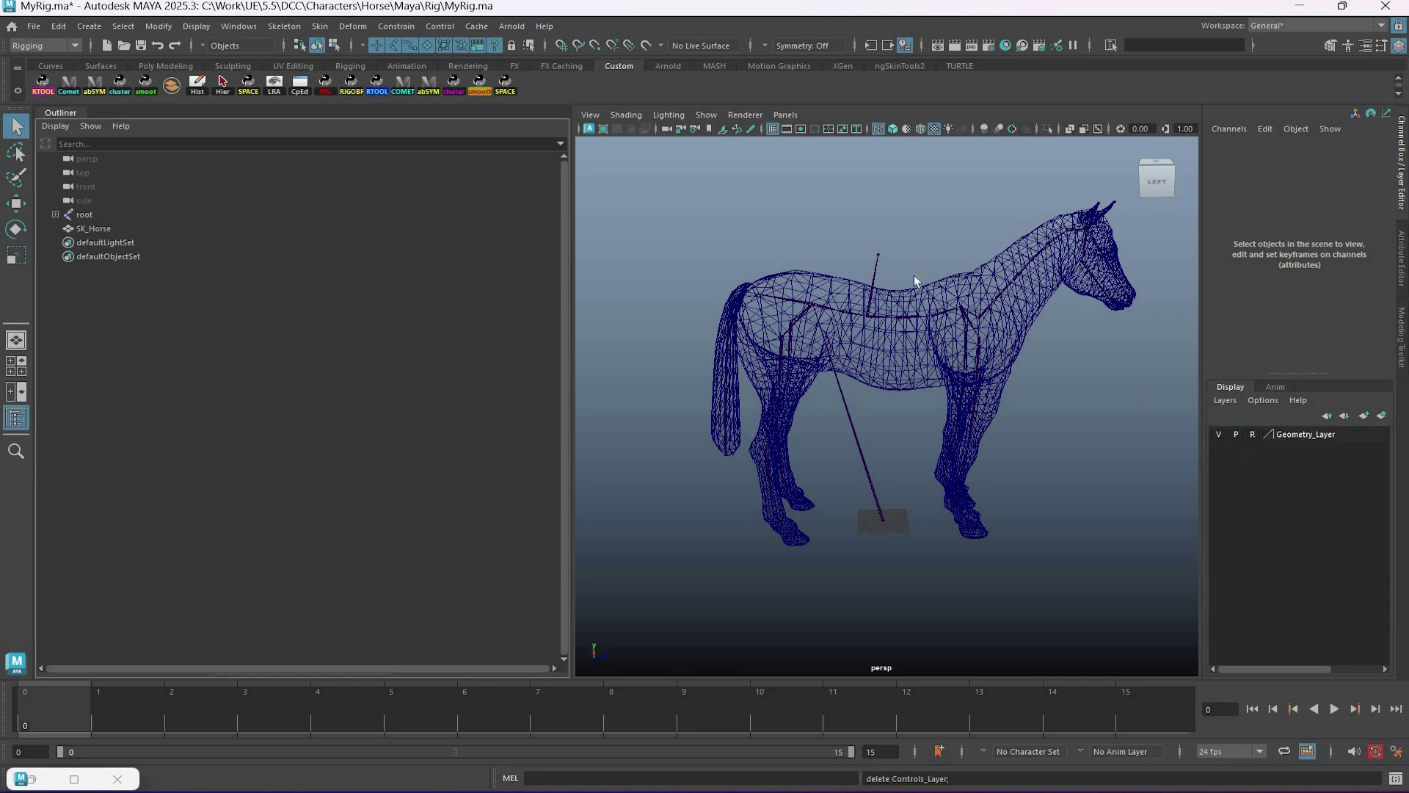
right_click(1303, 434)
click(1302, 553)
key(a)
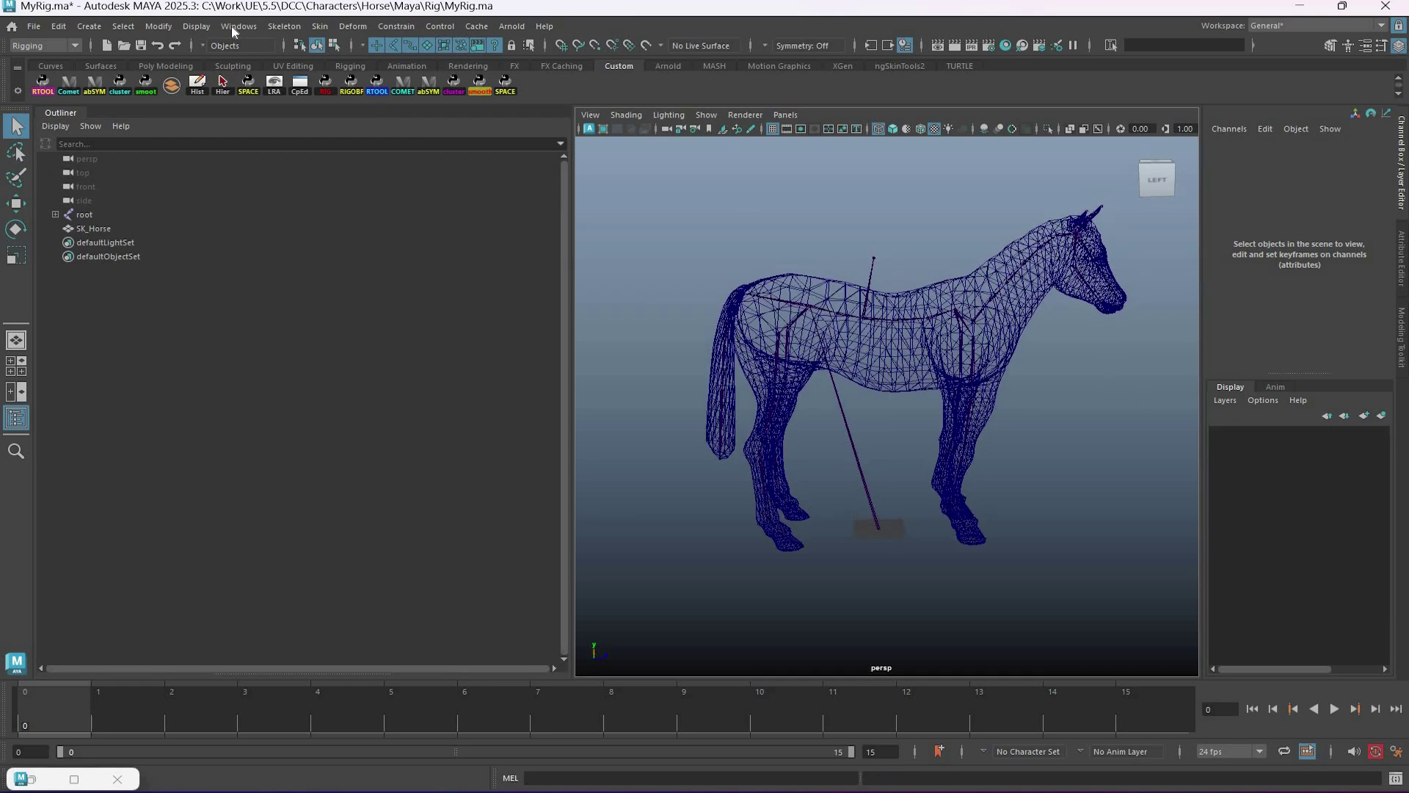
Step: Select the root joint's complete hierarchy to check the skeleton, then clear the selection
key(alt+w)
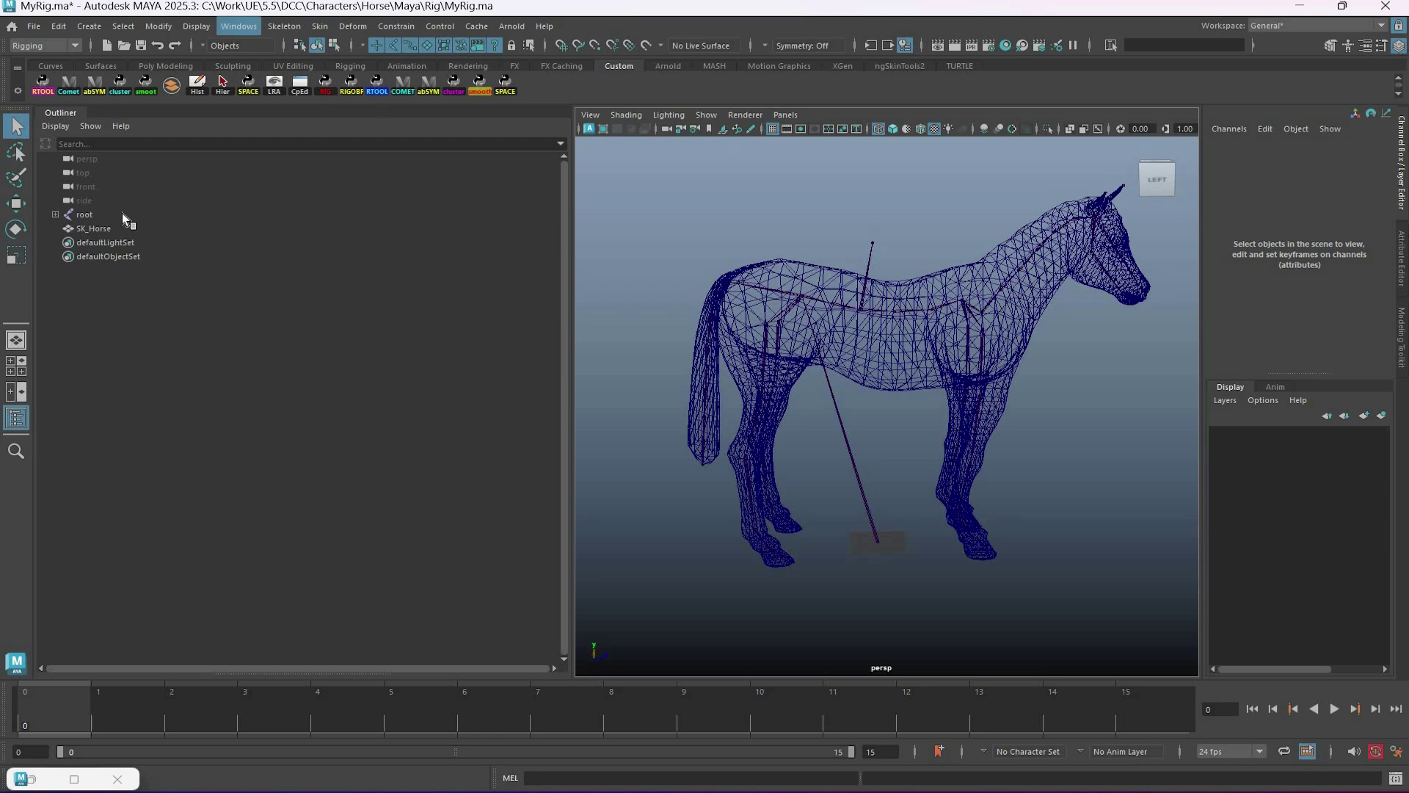
click(183, 213)
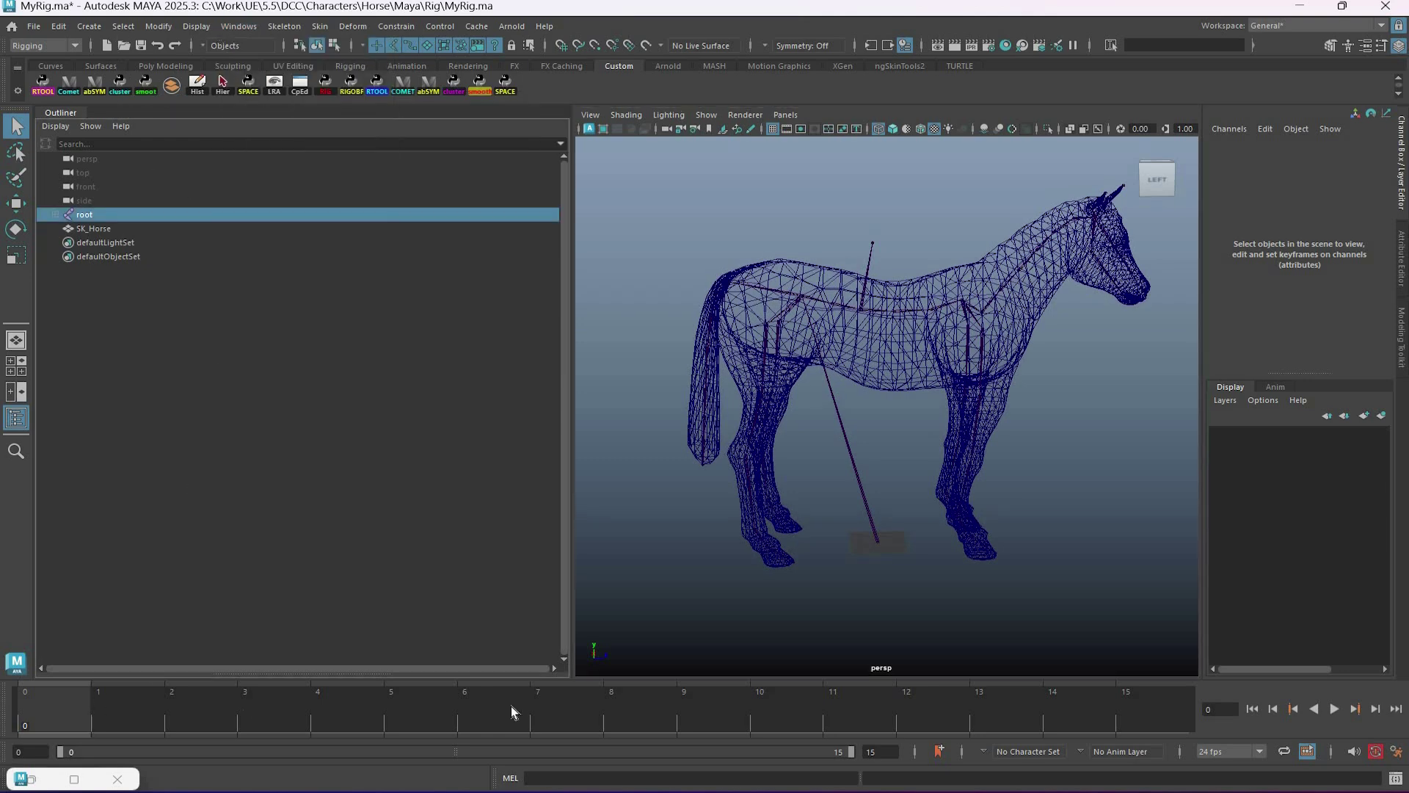
key(alt+s)
key(Down)
key(Down)
key(Return)
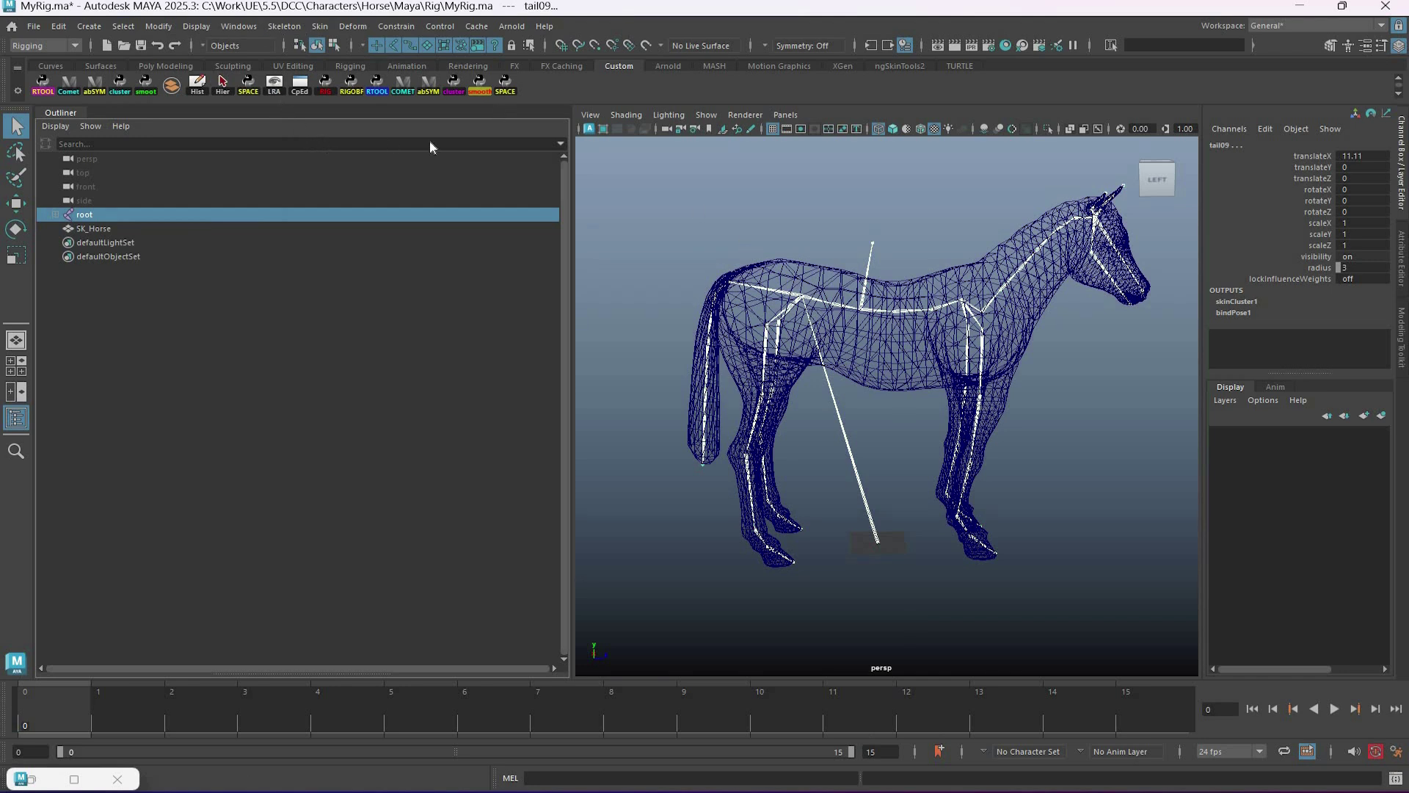
click(440, 164)
Step: Delete the scene's unused nodes in the Hypershade and close it
key(alt+w)
mouse_move(277, 138)
key(Right)
key(Down)
key(Down)
key(Return)
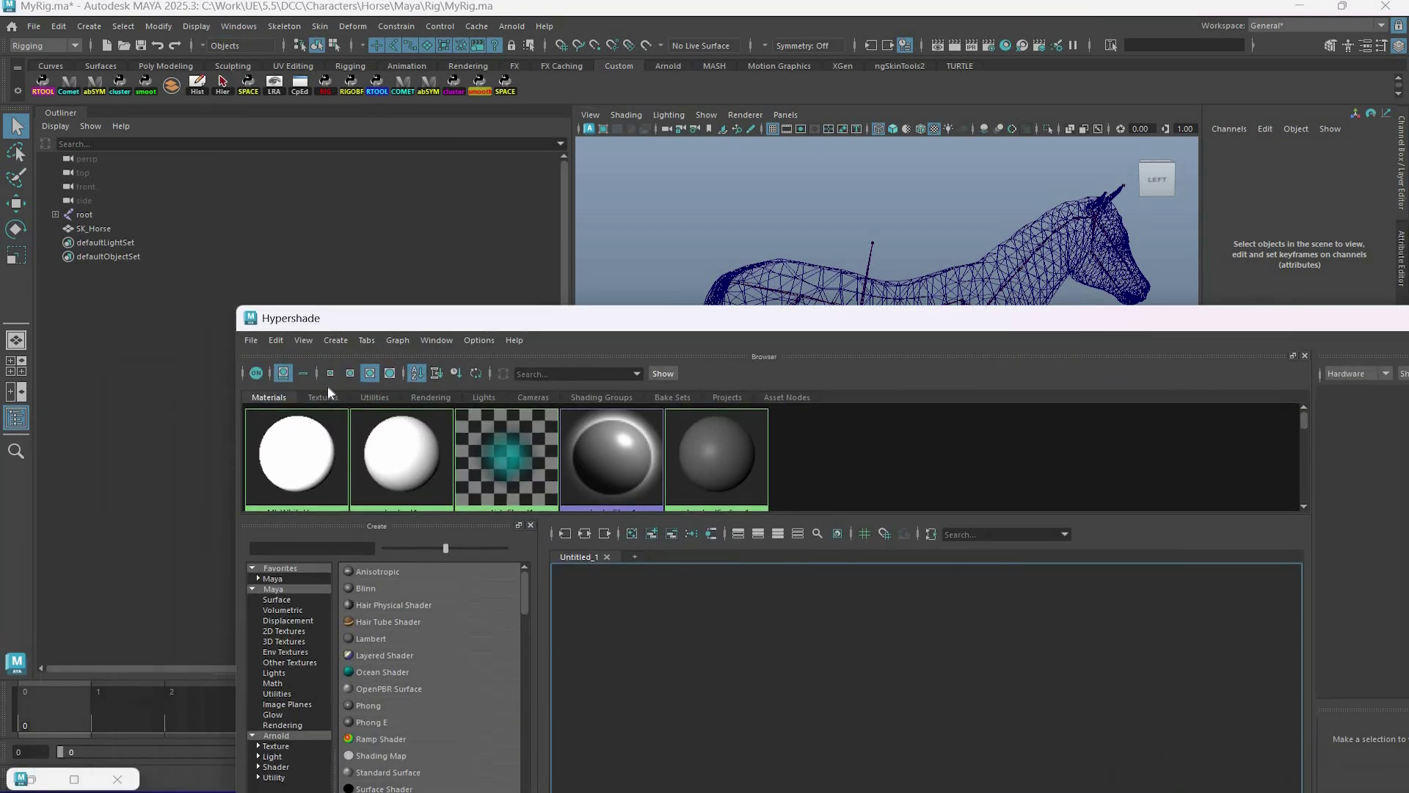
key(alt+e)
key(Down)
key(Return)
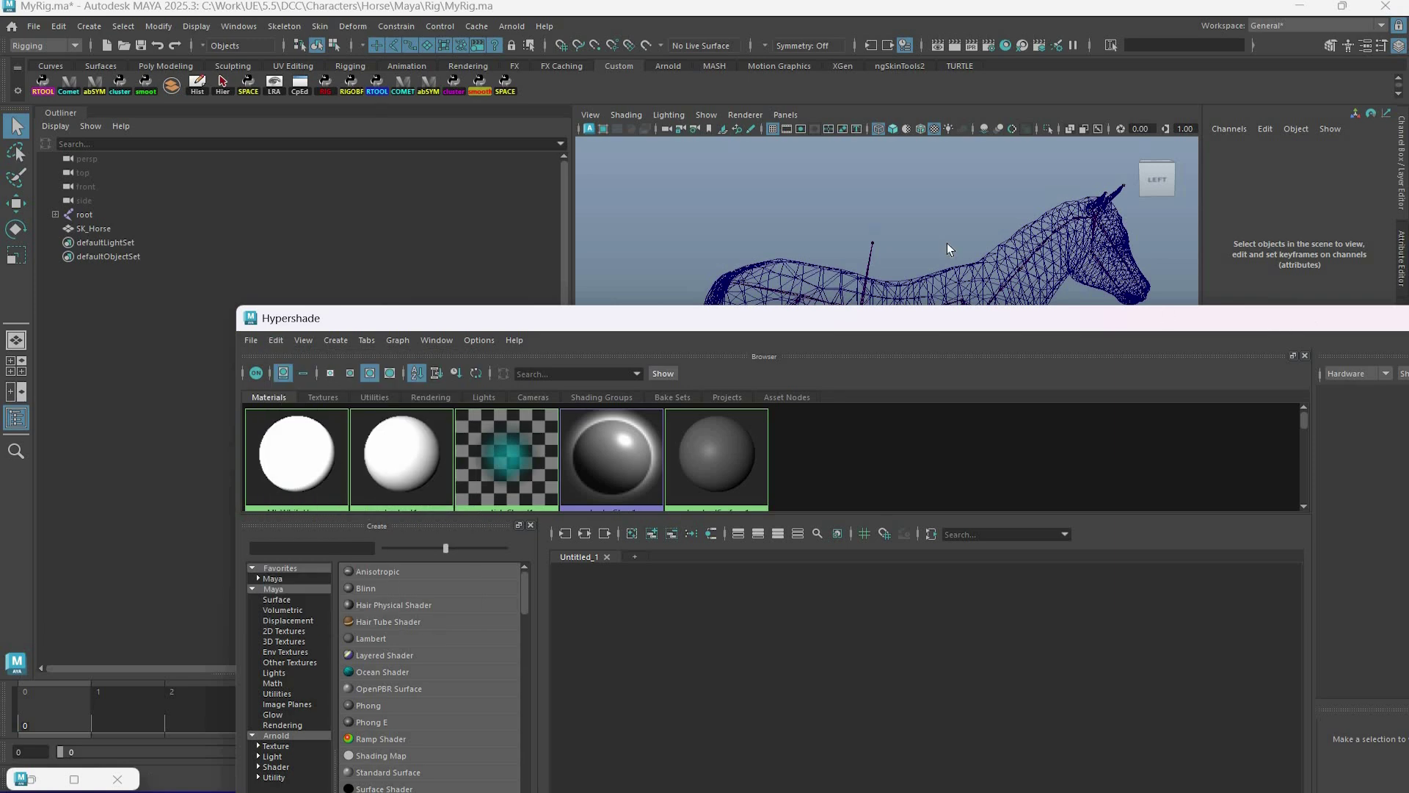
key(alt+F4)
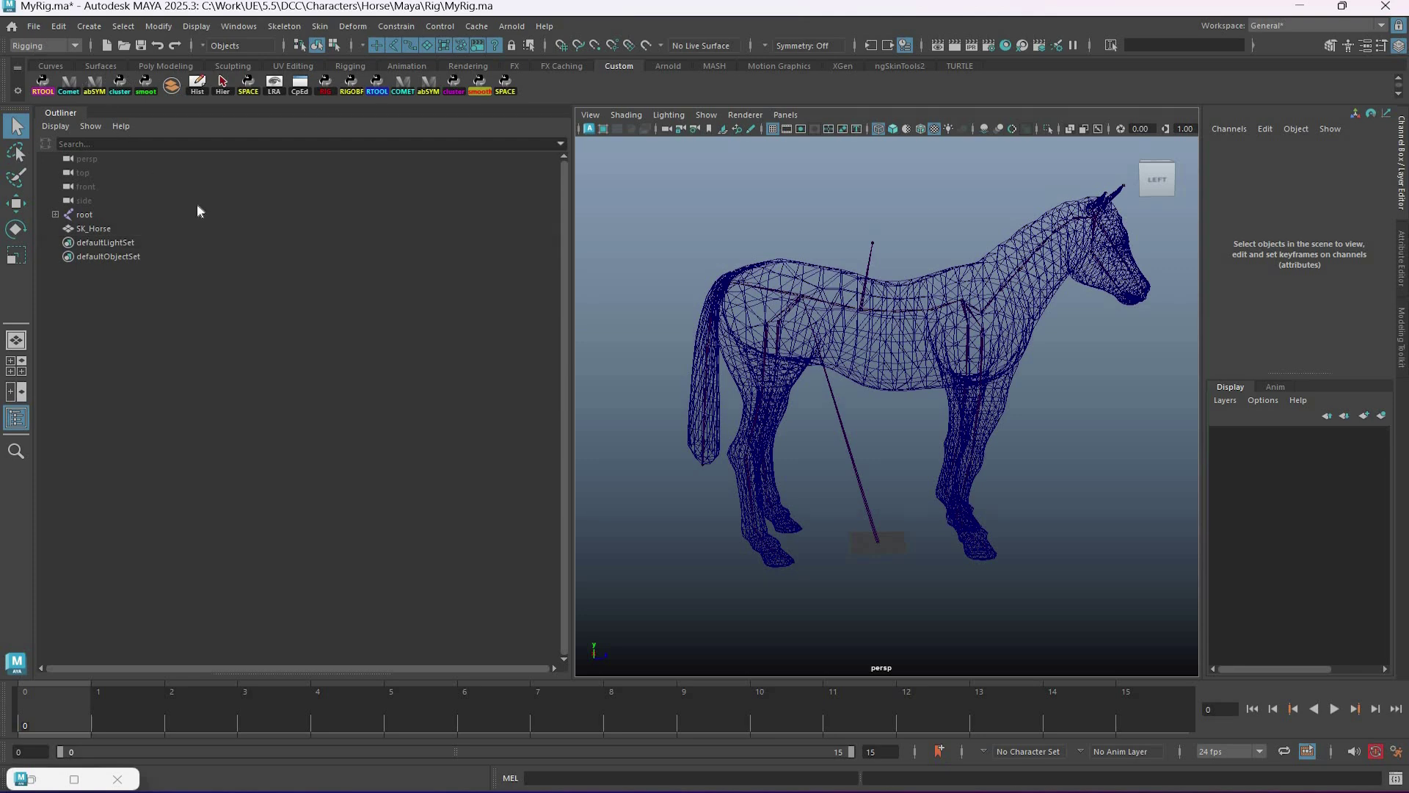
Step: Open the Export All options and set the file type to FBX export
click(31, 26)
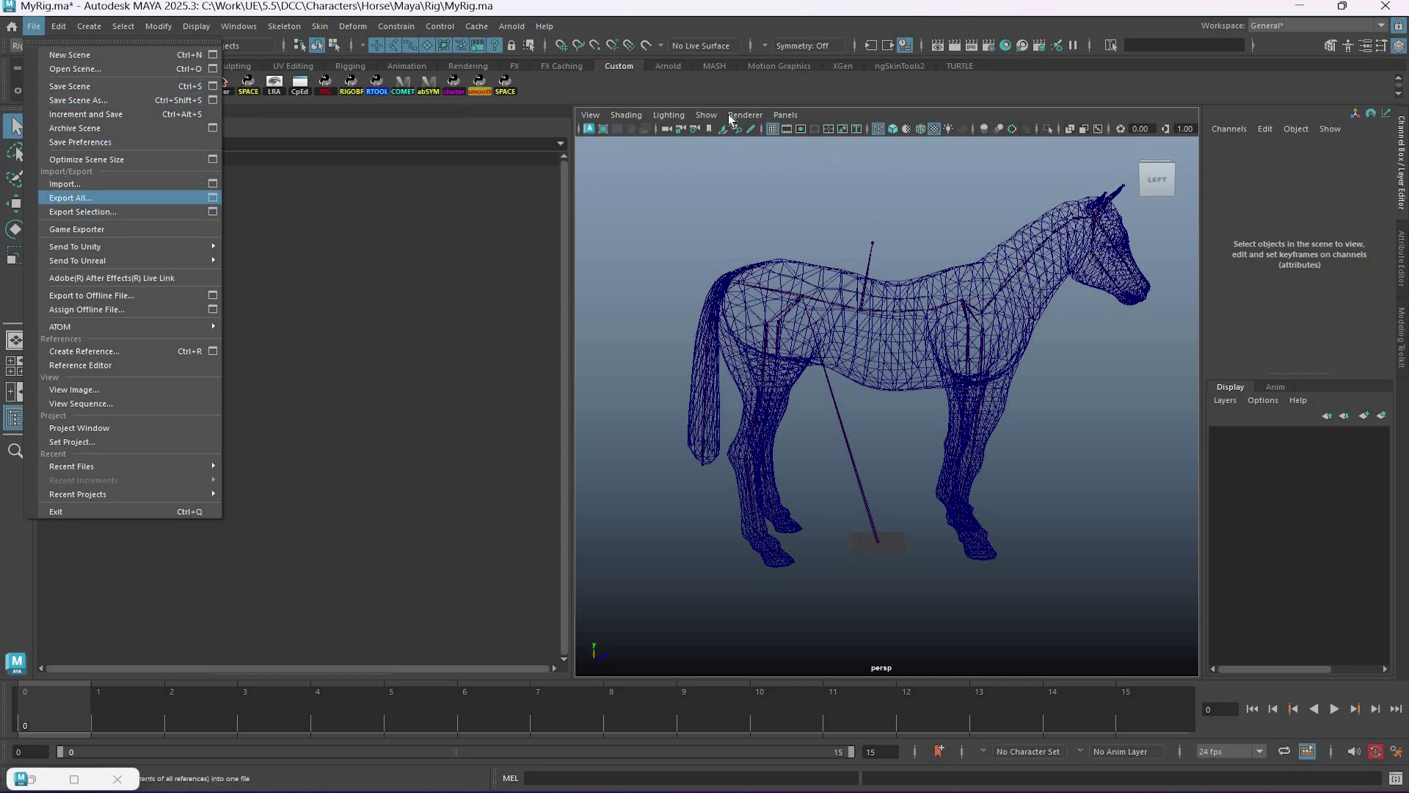
click(901, 159)
click(901, 157)
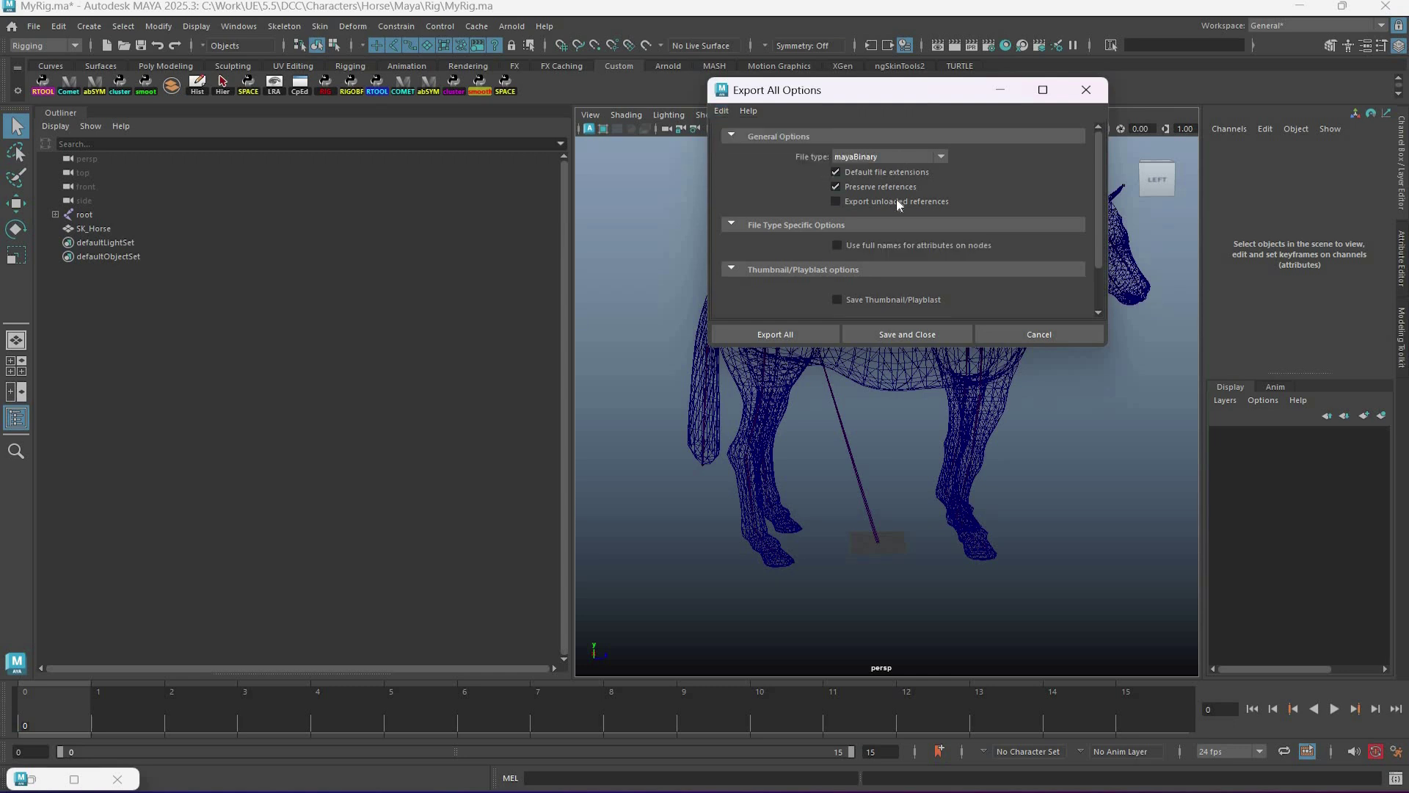
click(888, 156)
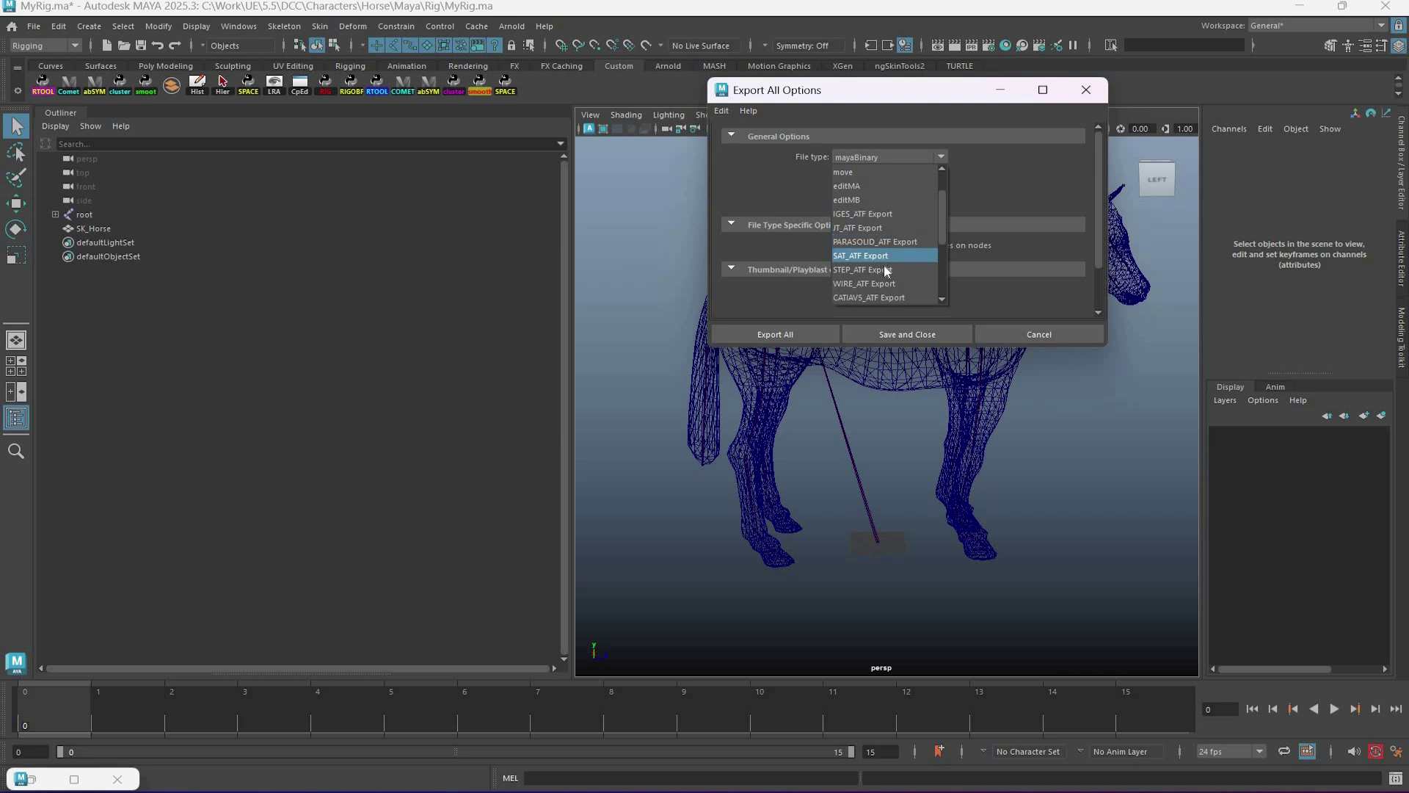
scroll(883, 266, down, 2)
key(Down)
key(Down)
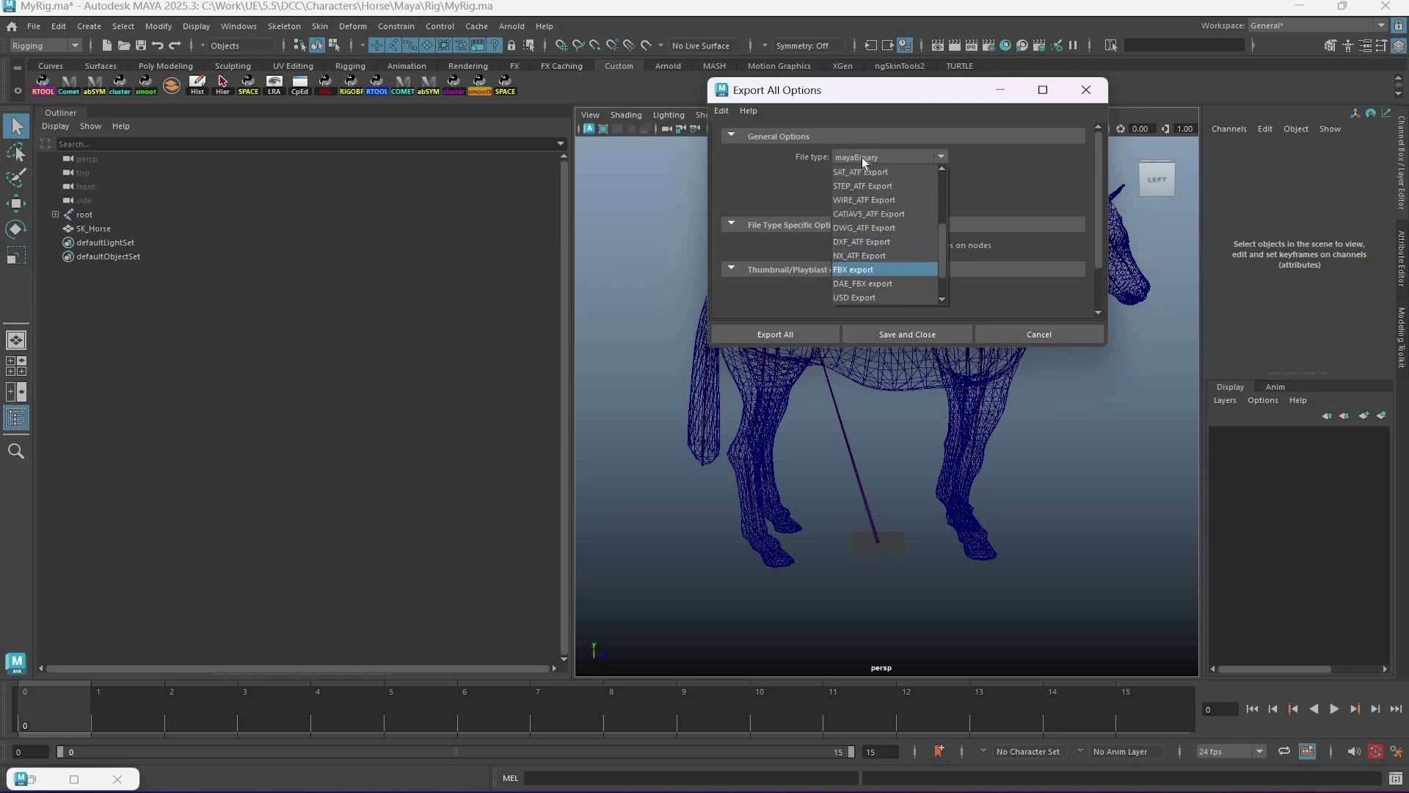
key(Return)
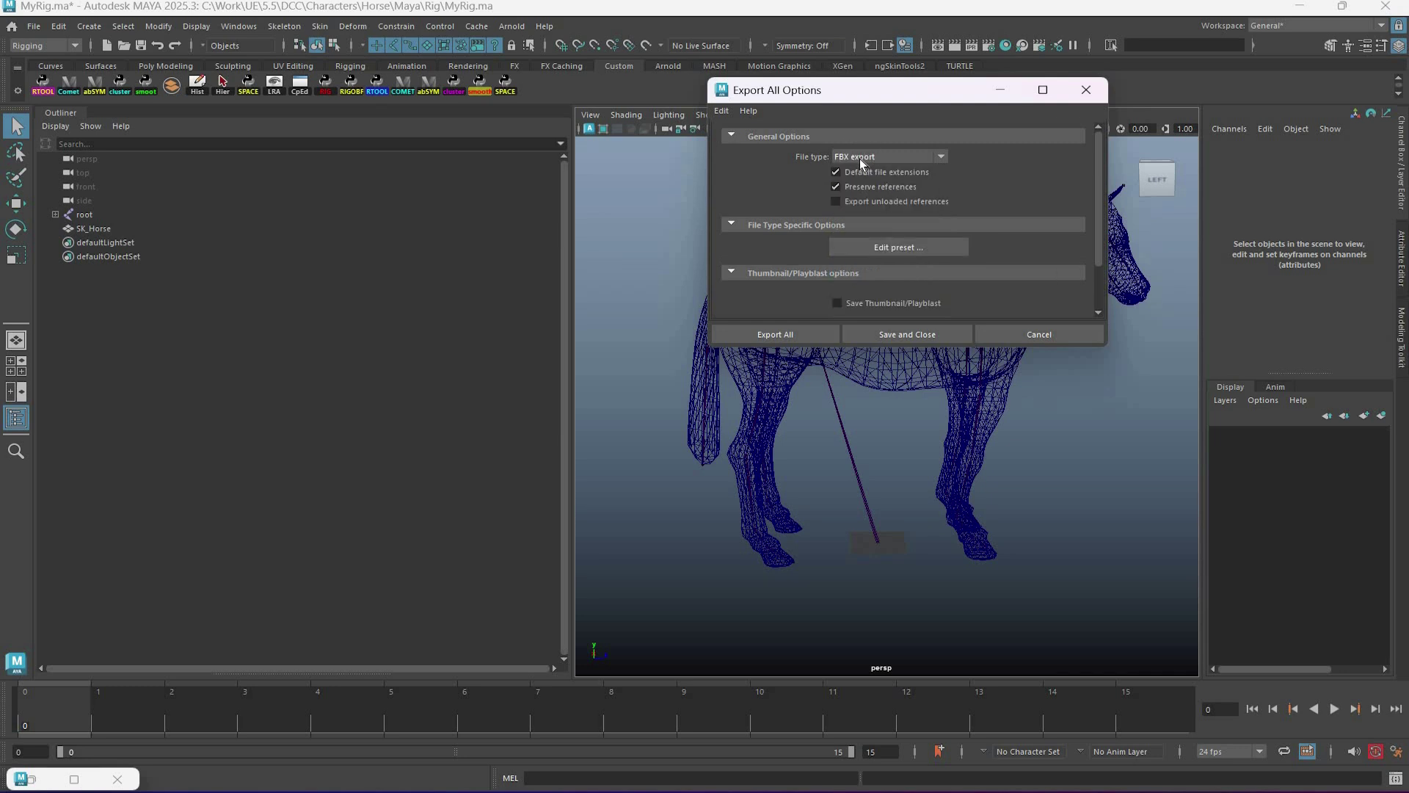
Step: Check in the Plug-in Manager whether the FBX plug-ins are loaded, filtering by "FBX", and close it
click(239, 26)
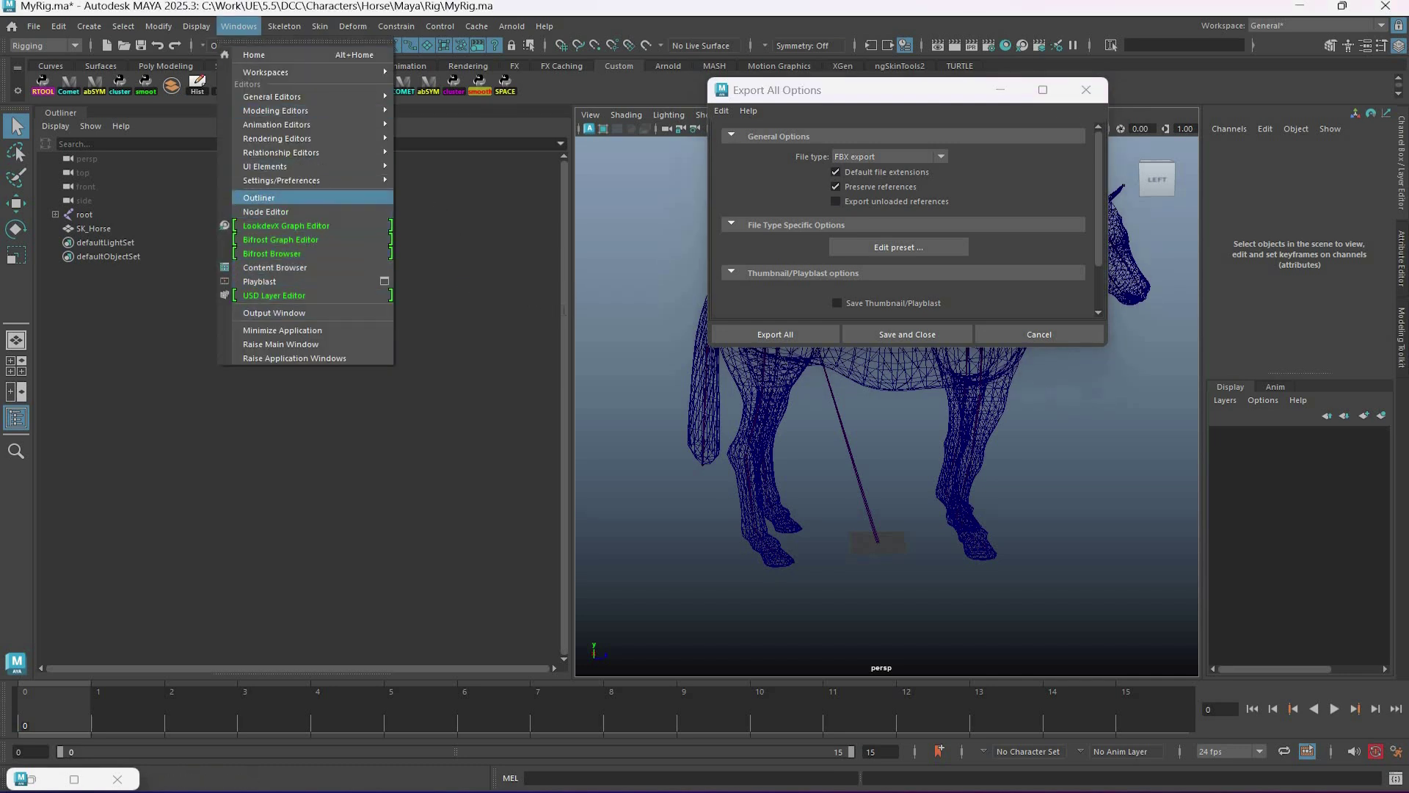
mouse_move(316, 181)
click(443, 283)
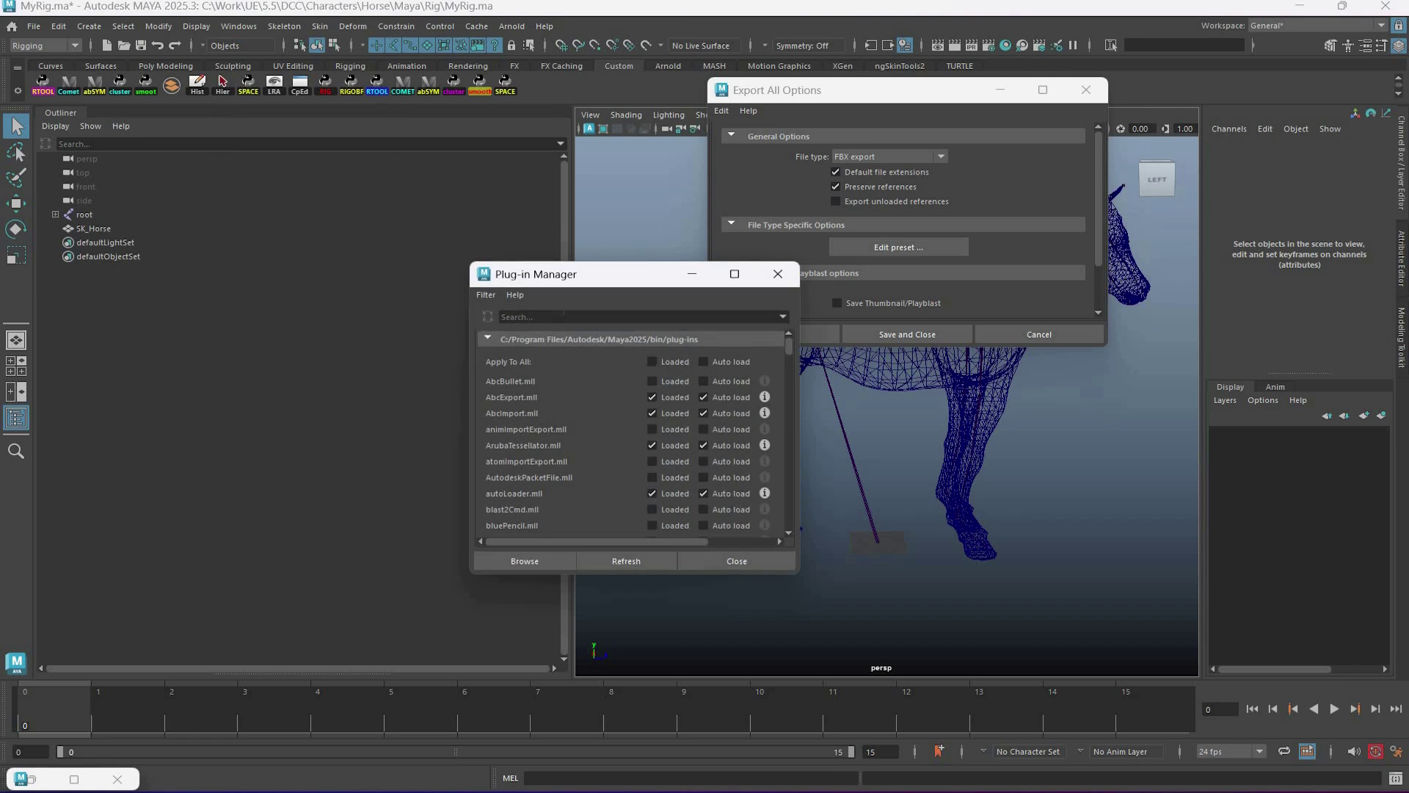
text(FBX)
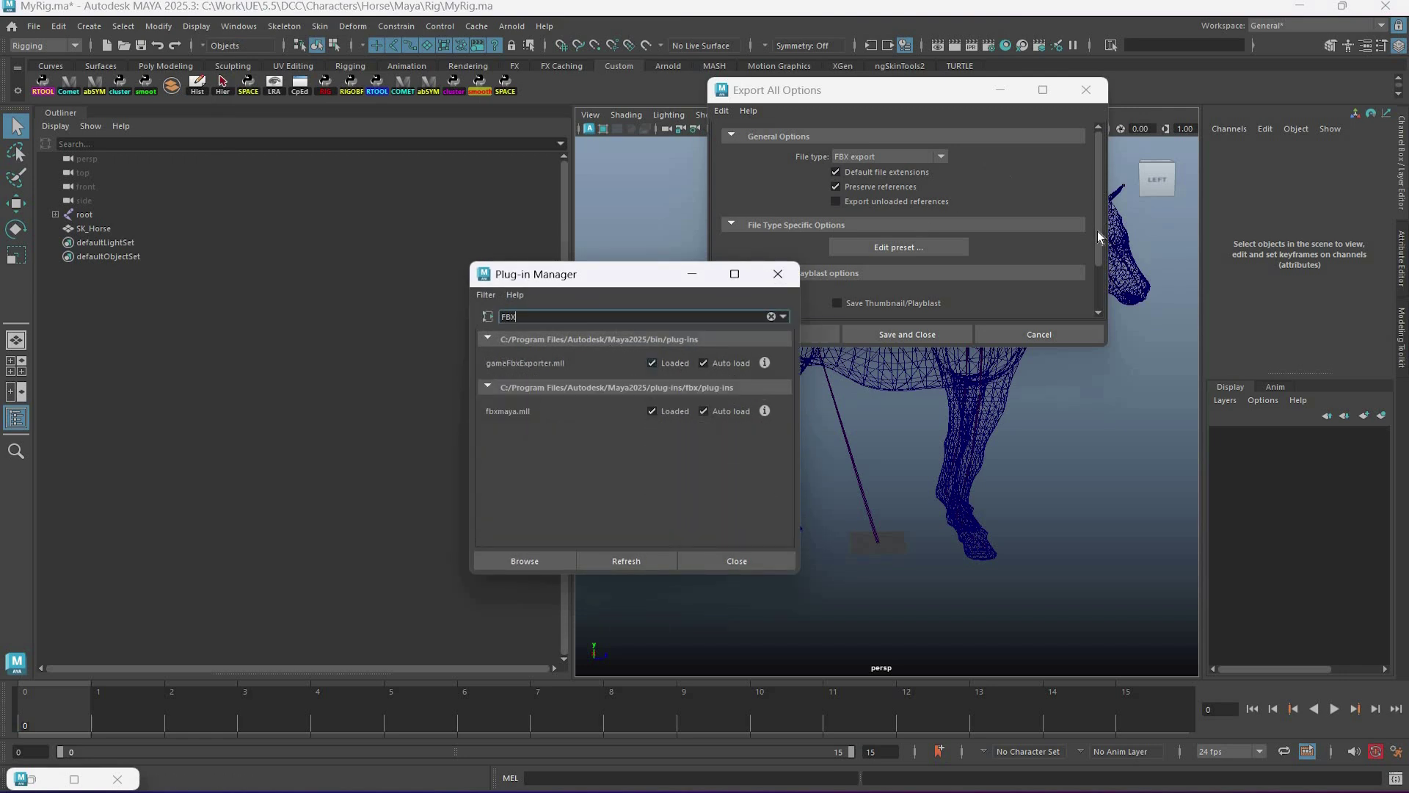
click(778, 274)
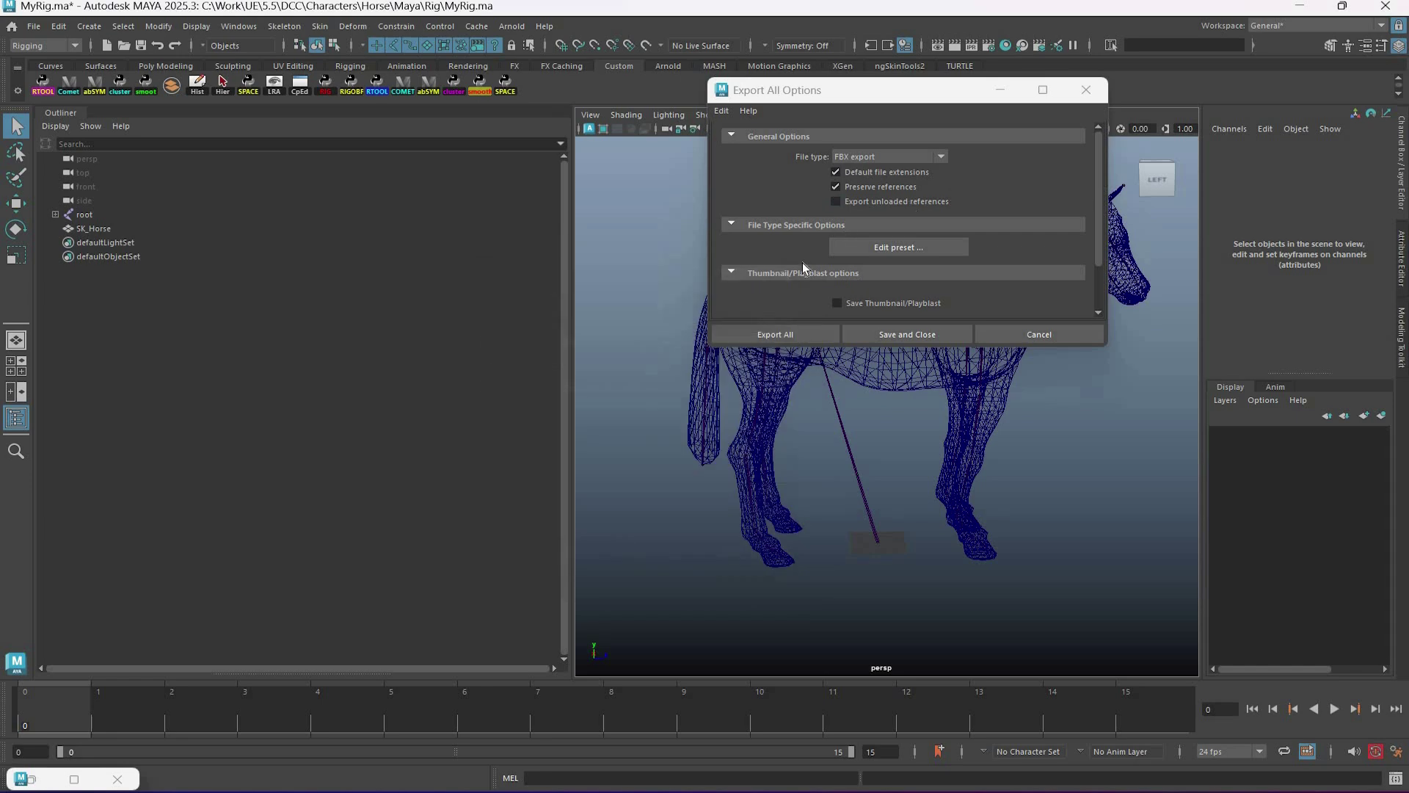
Step: Export the whole scene as SK_HorseNew in FBX format to the Characters/Horse/Export folder
click(775, 334)
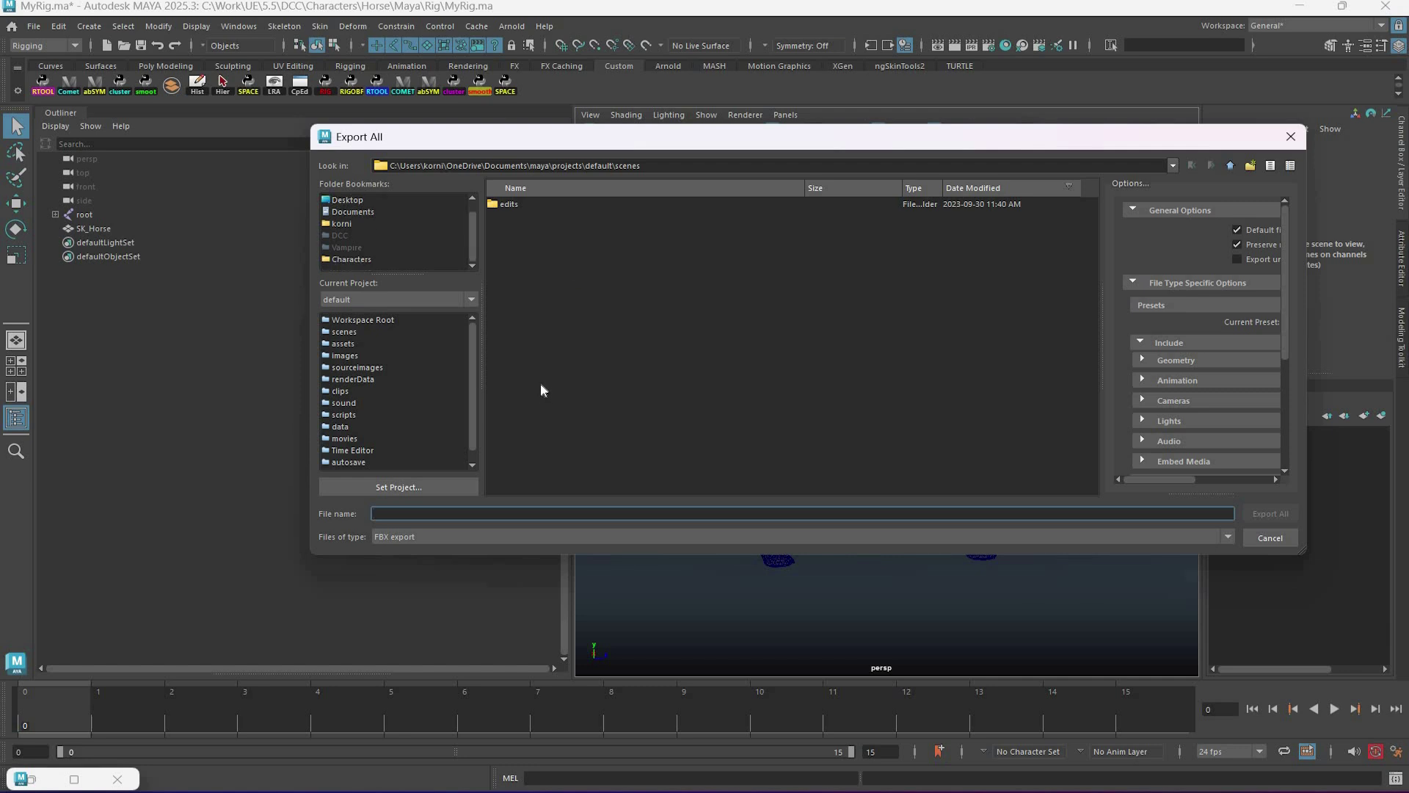
scroll(539, 425, down, 2)
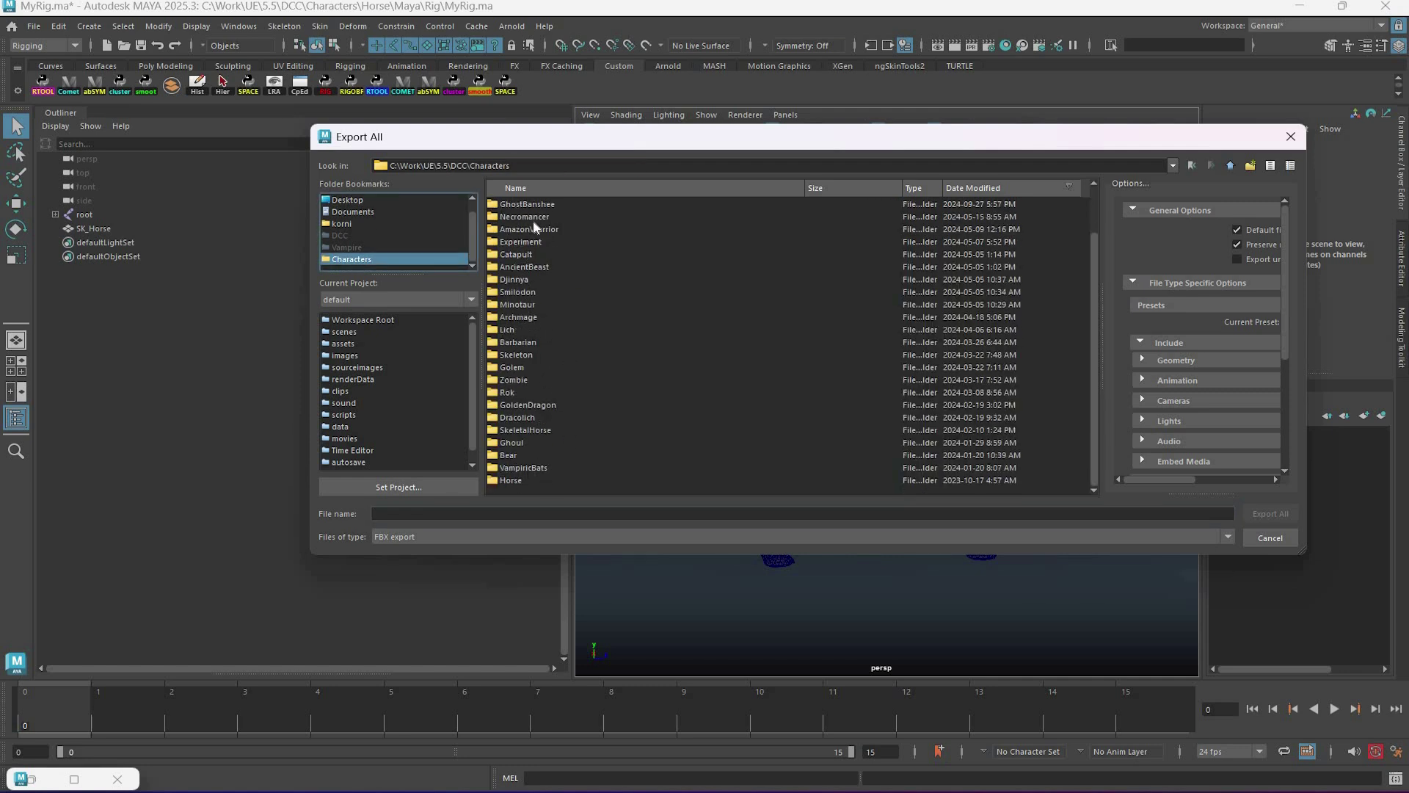
double_click(511, 480)
double_click(511, 242)
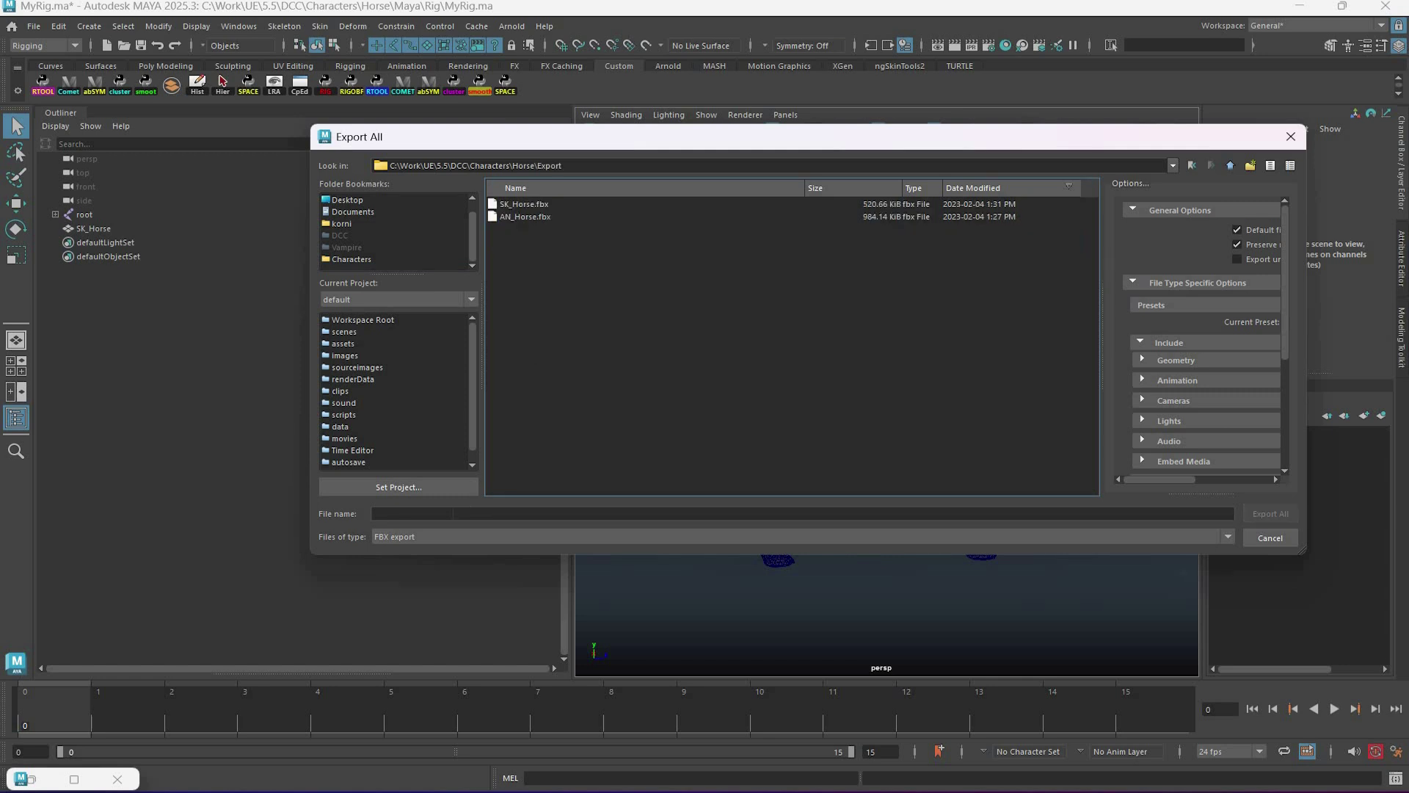
click(452, 513)
text(S)
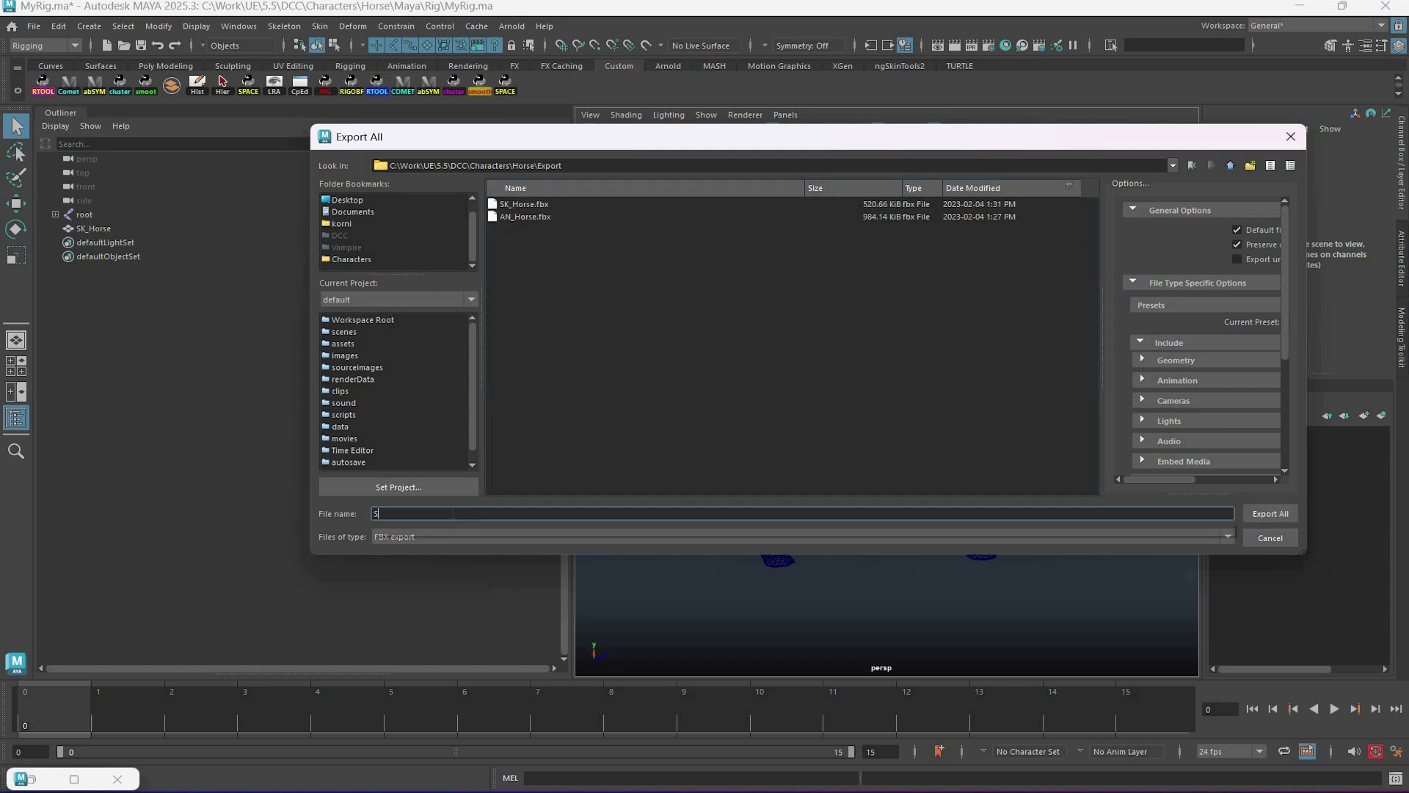
text(K_HorseN)
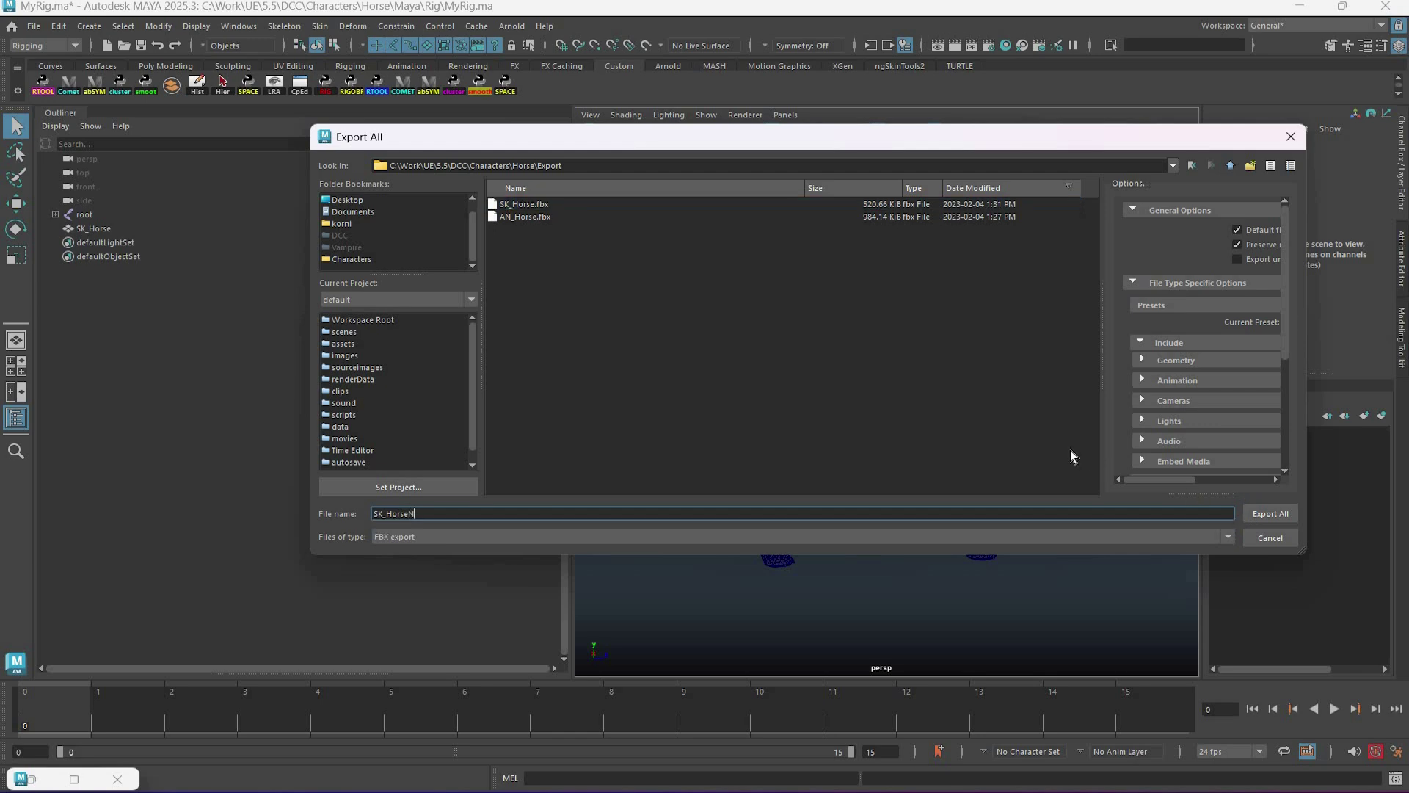
text(ew)
key(Return)
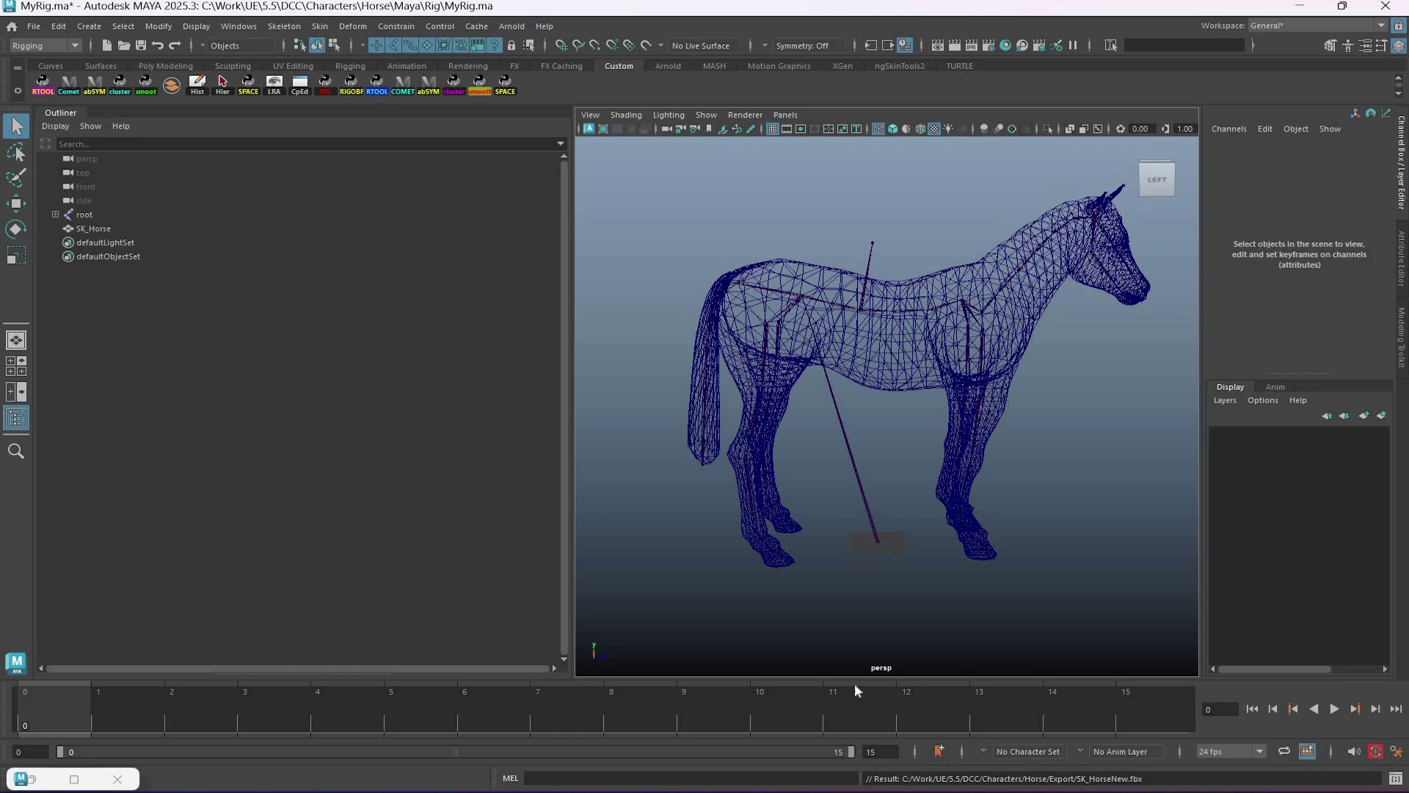
Step: Switch to the Unreal Editor and open the NewHorse folder inside Content/Characters
mouse_move(948, 791)
click(948, 719)
click(521, 193)
double_click(699, 447)
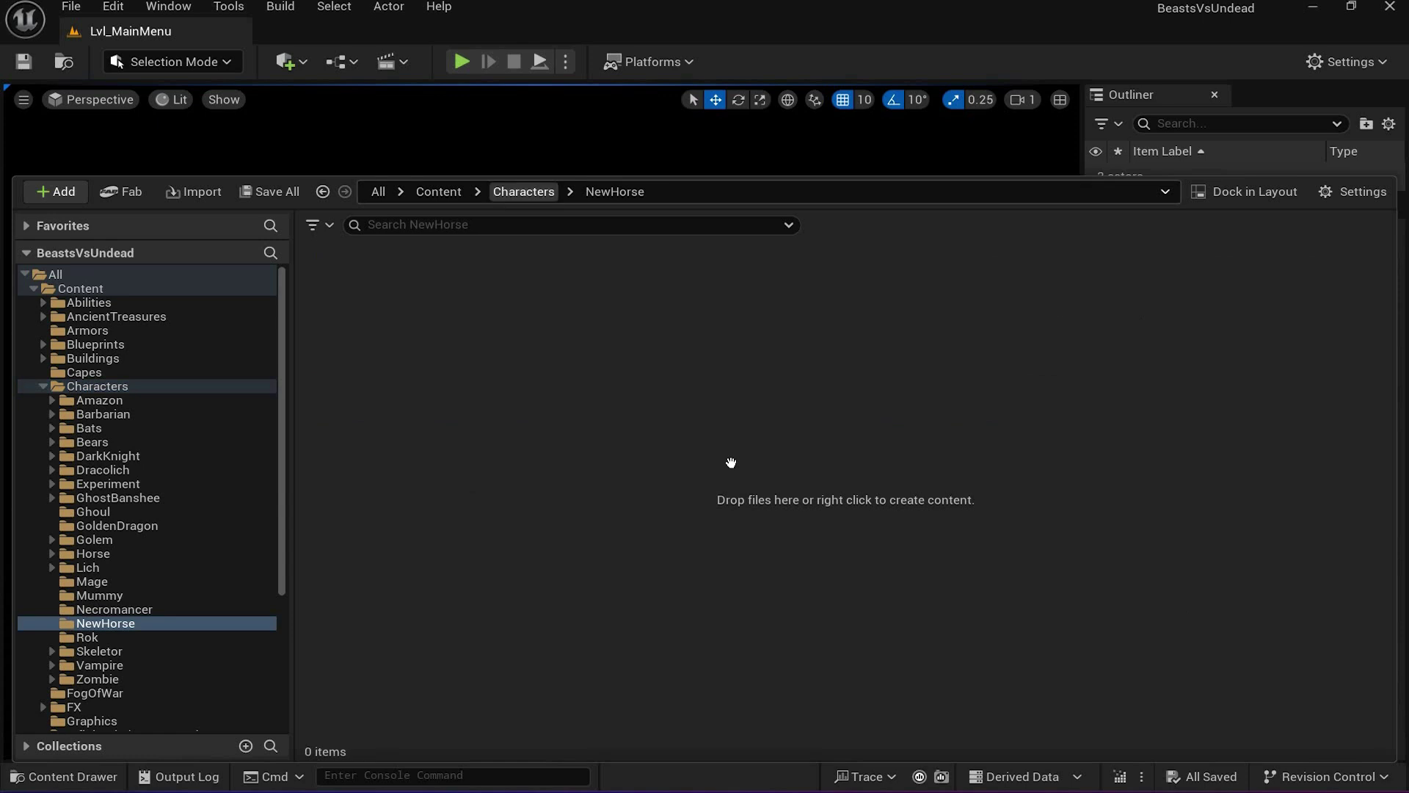
Step: Go back to the Characters folder, rename the NewHorse folder to HorseNew and open it
click(524, 191)
click(730, 462)
key(F2)
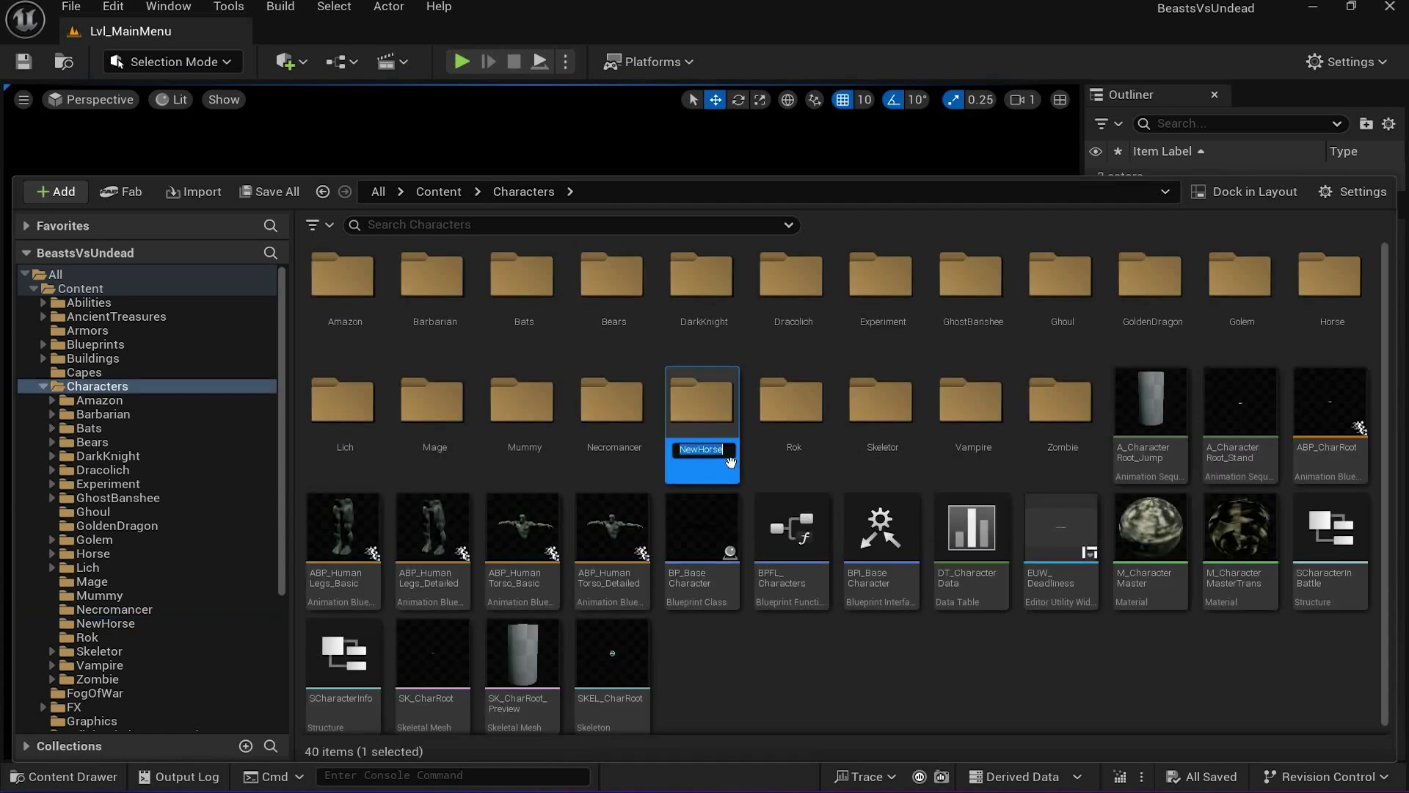
text(HorseNew)
key(Return)
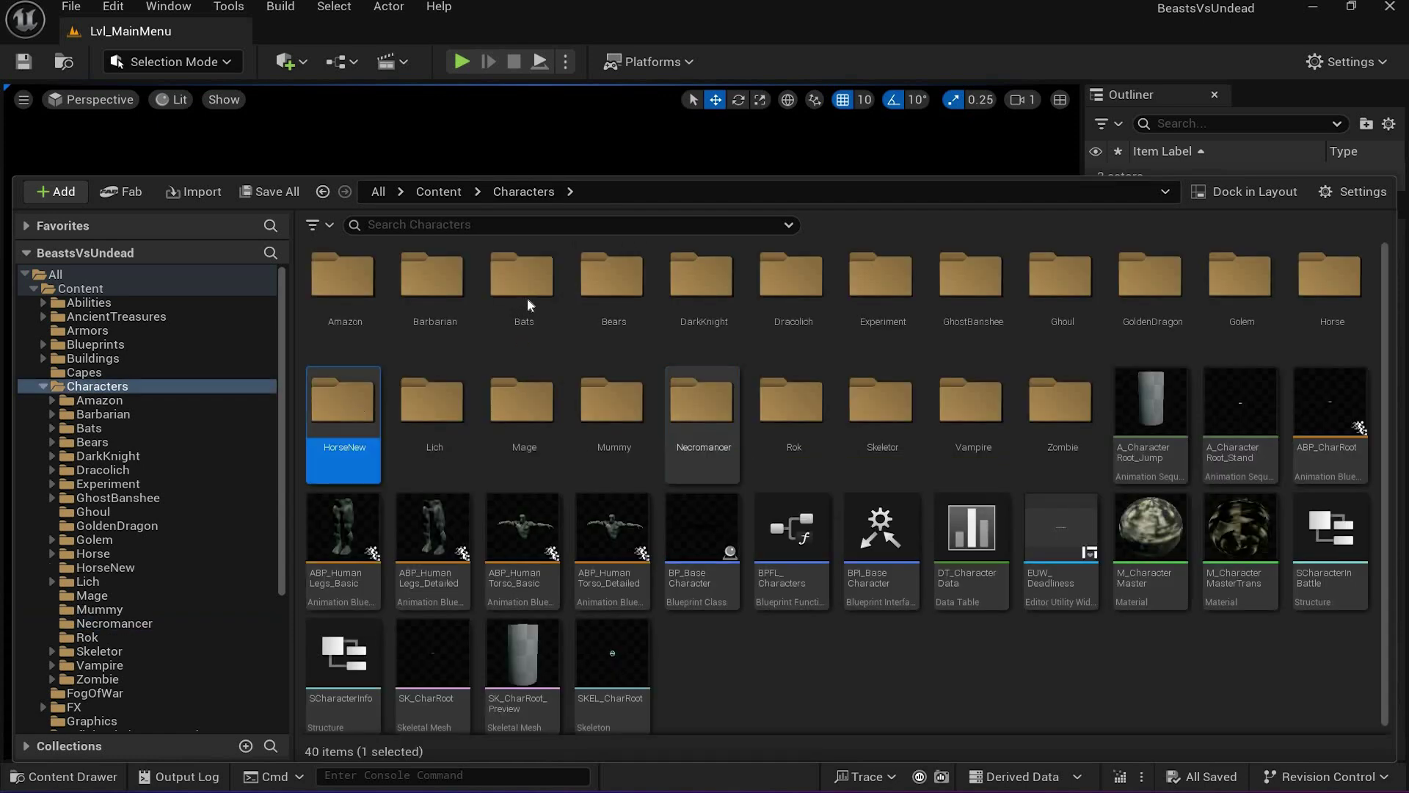
double_click(343, 422)
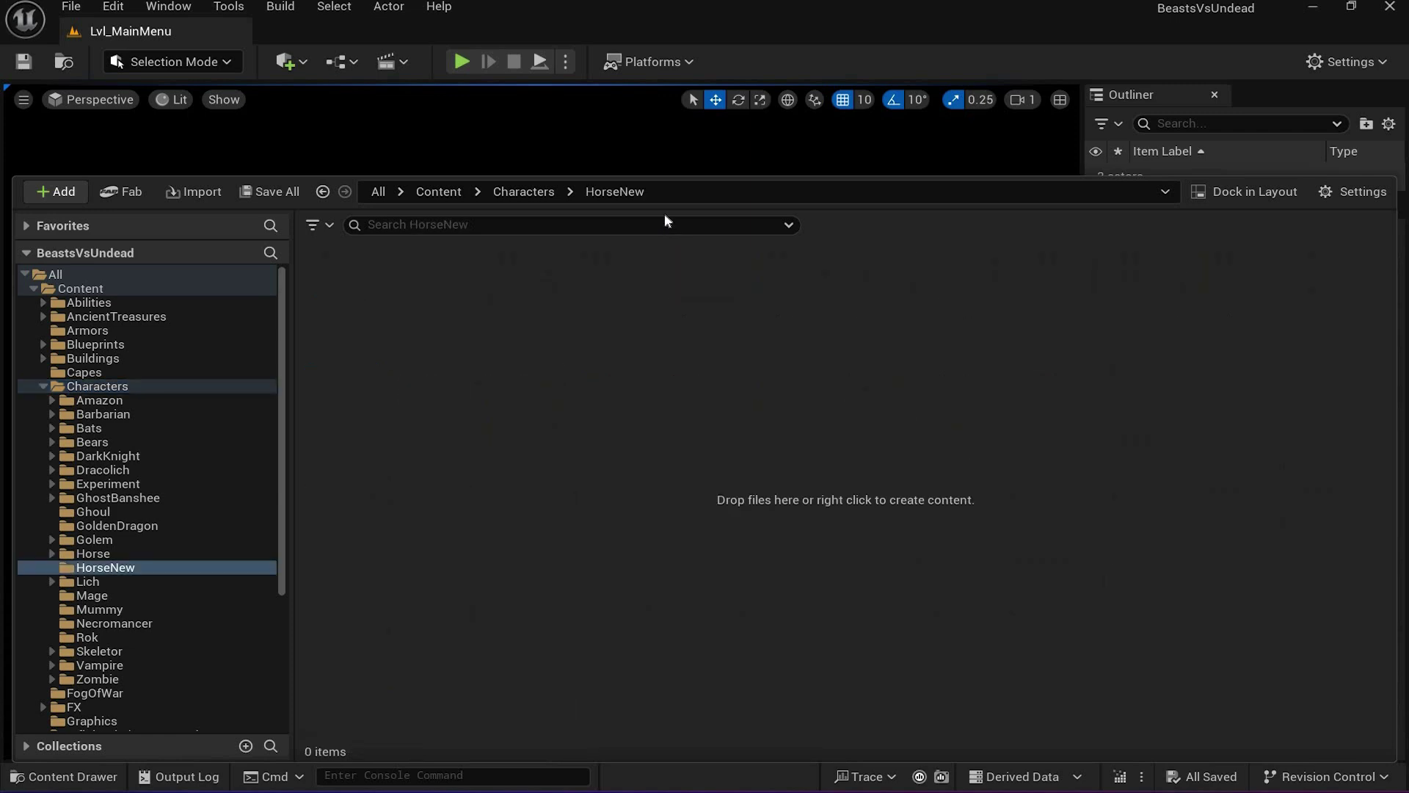
Step: Start an asset import into the HorseNew folder and browse to Work/UE/5.5/DCC/Characters
right_click(526, 295)
click(664, 213)
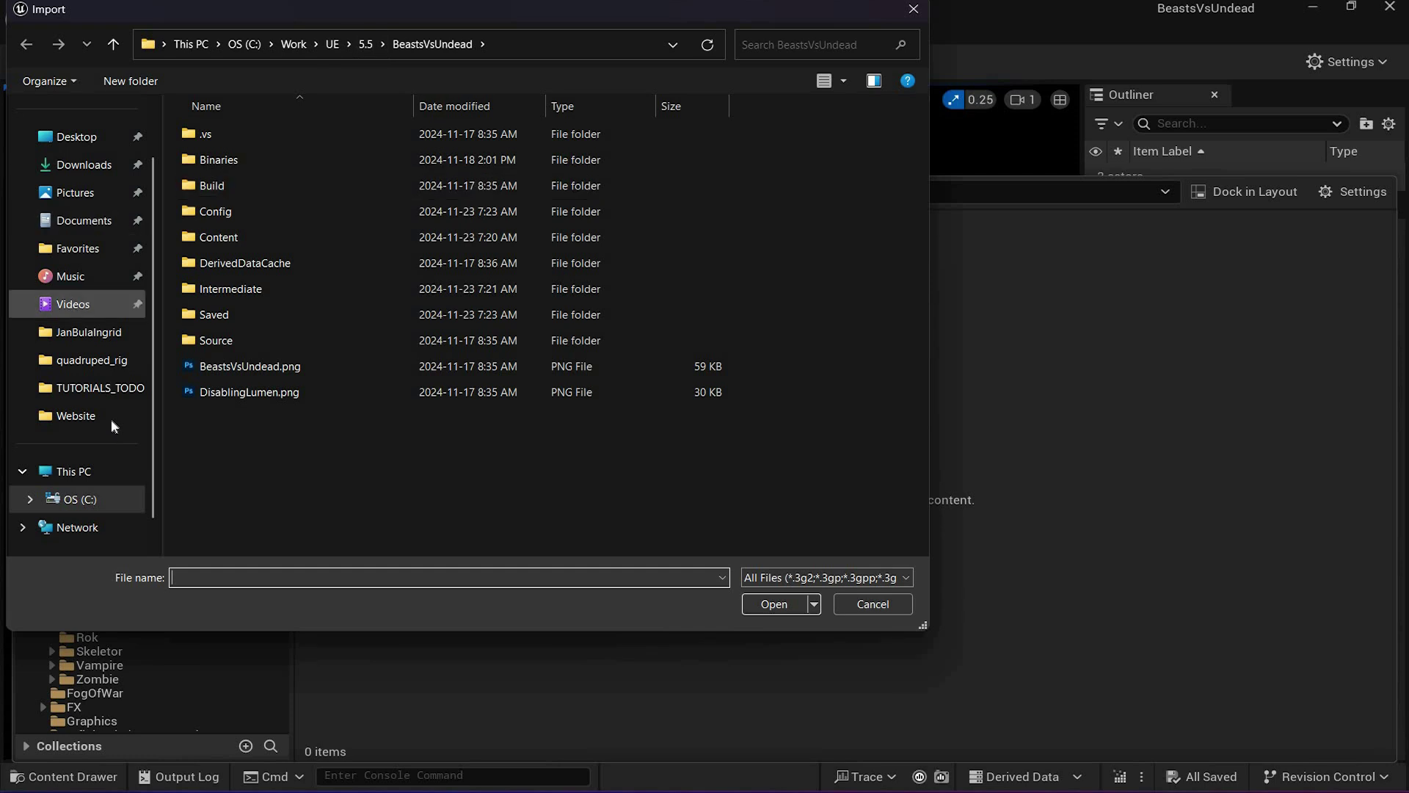
click(294, 45)
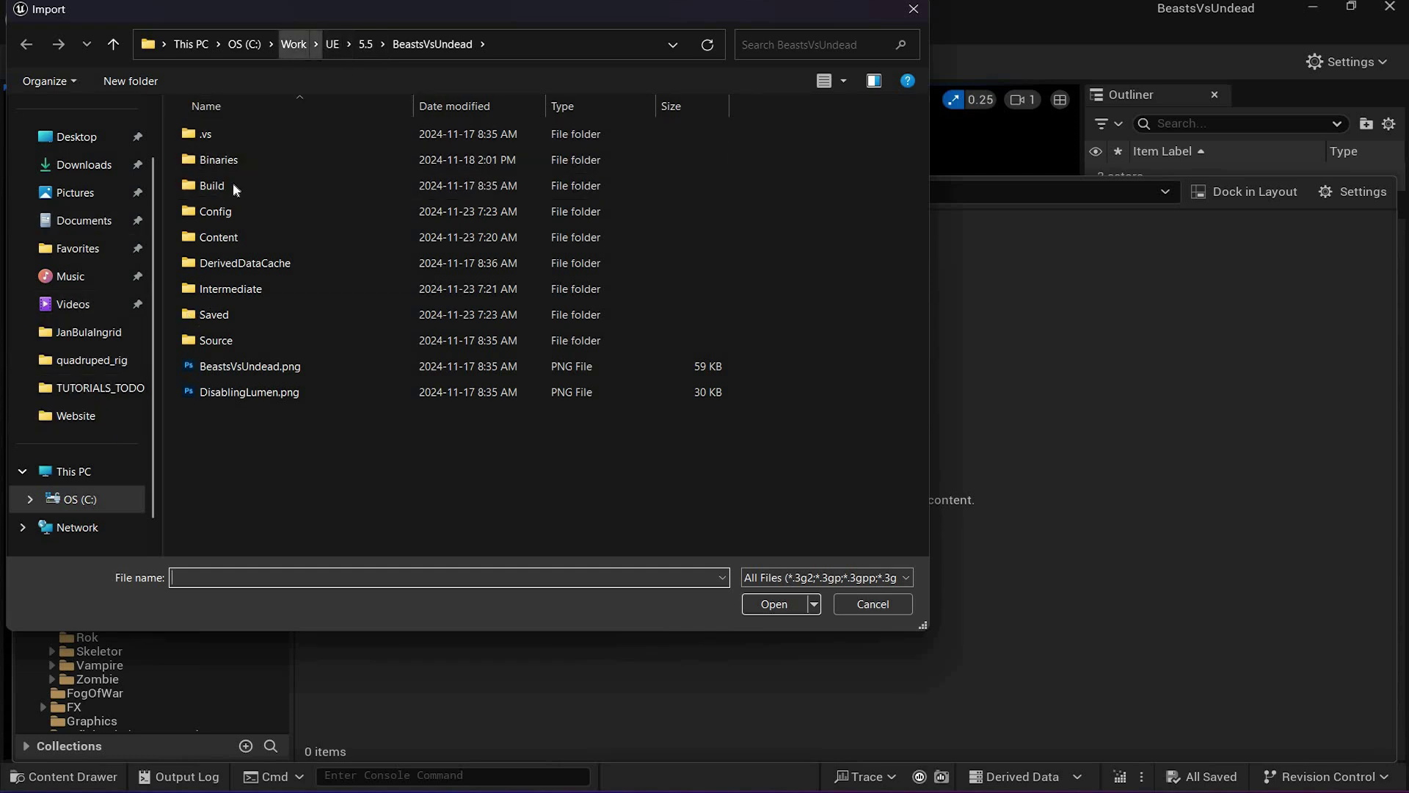
double_click(248, 316)
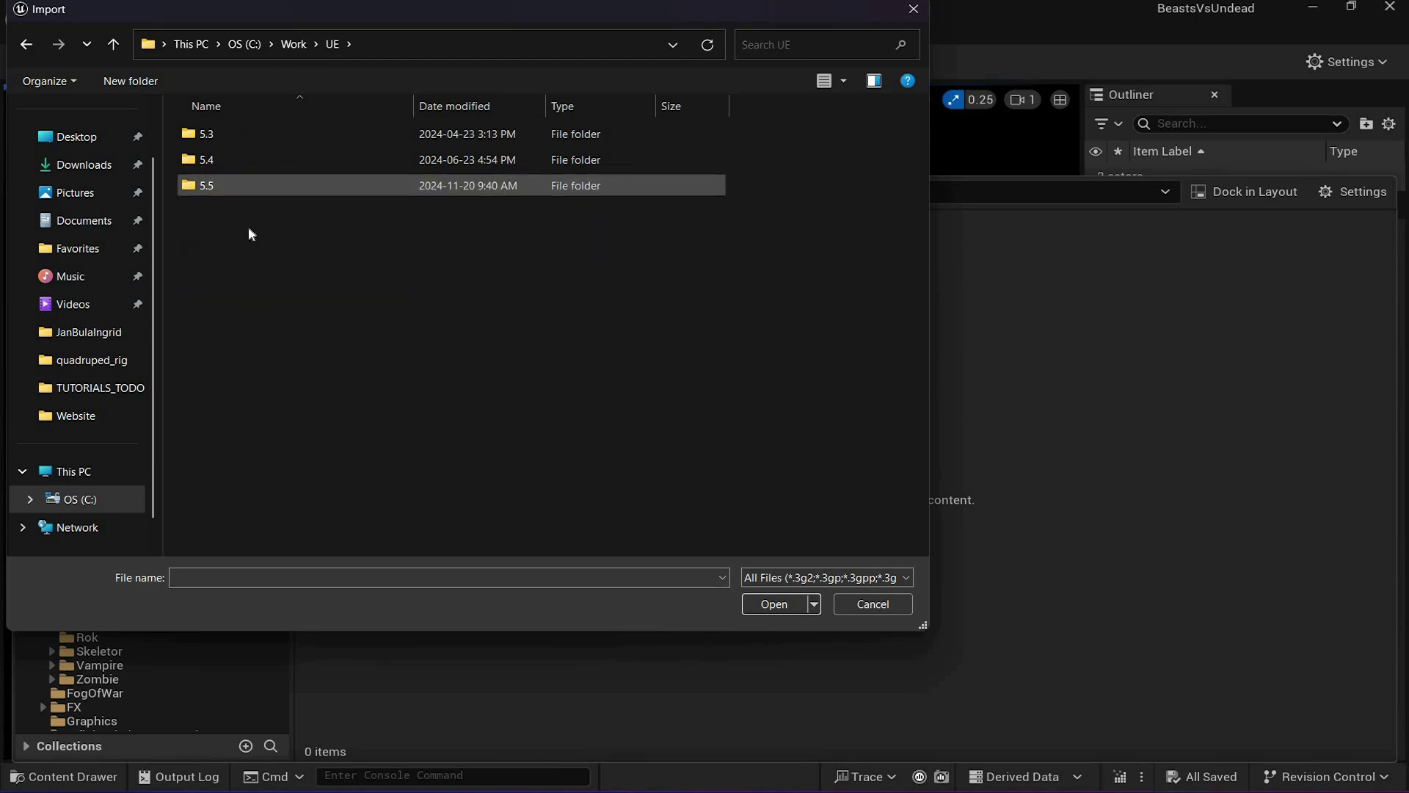
double_click(249, 185)
double_click(245, 159)
scroll(274, 367, down, 1)
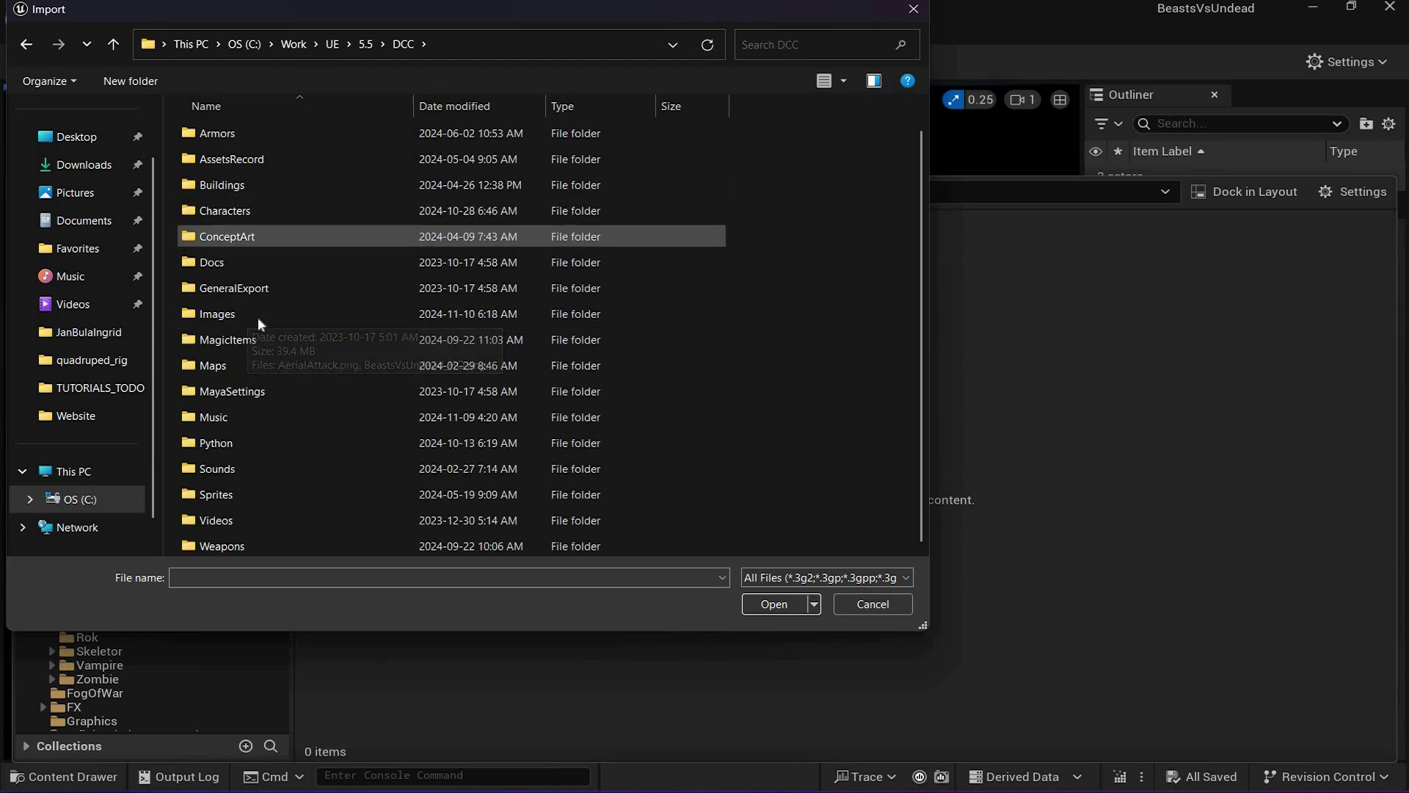
double_click(255, 210)
Step: Choose SK_HorseNew.fbx from the Horse/Export folder as the file to import
scroll(254, 352, down, 3)
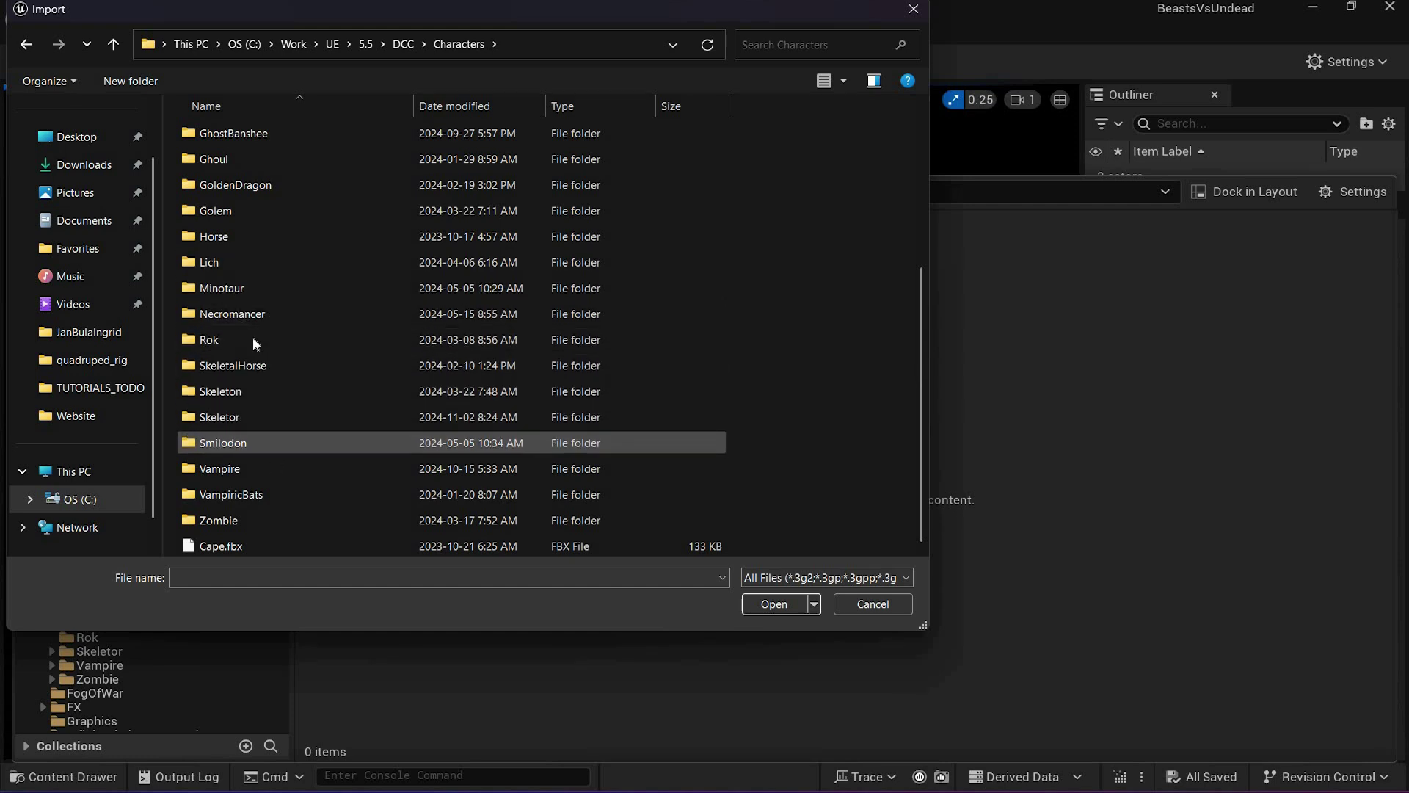
scroll(257, 334, up, 2)
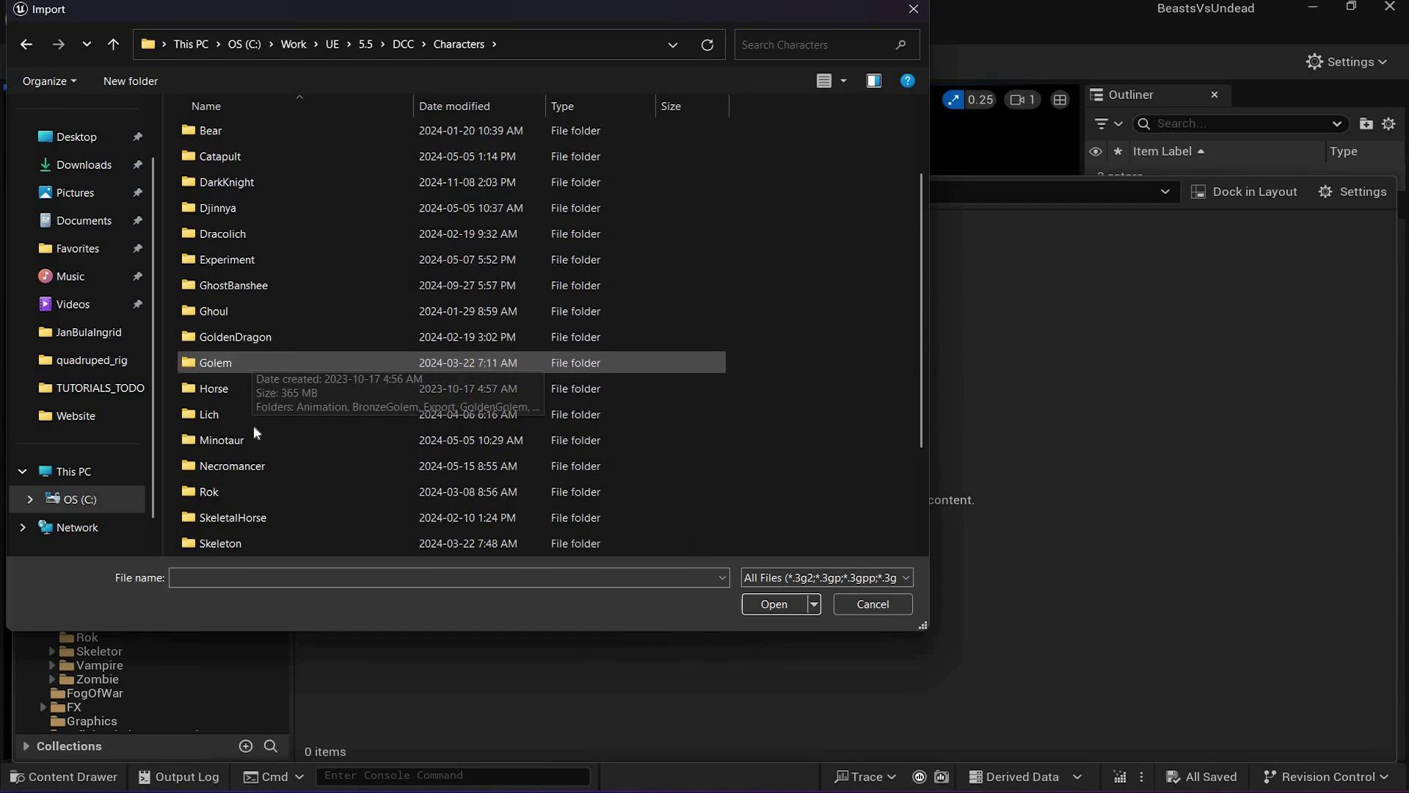
scroll(261, 461, up, 1)
double_click(250, 466)
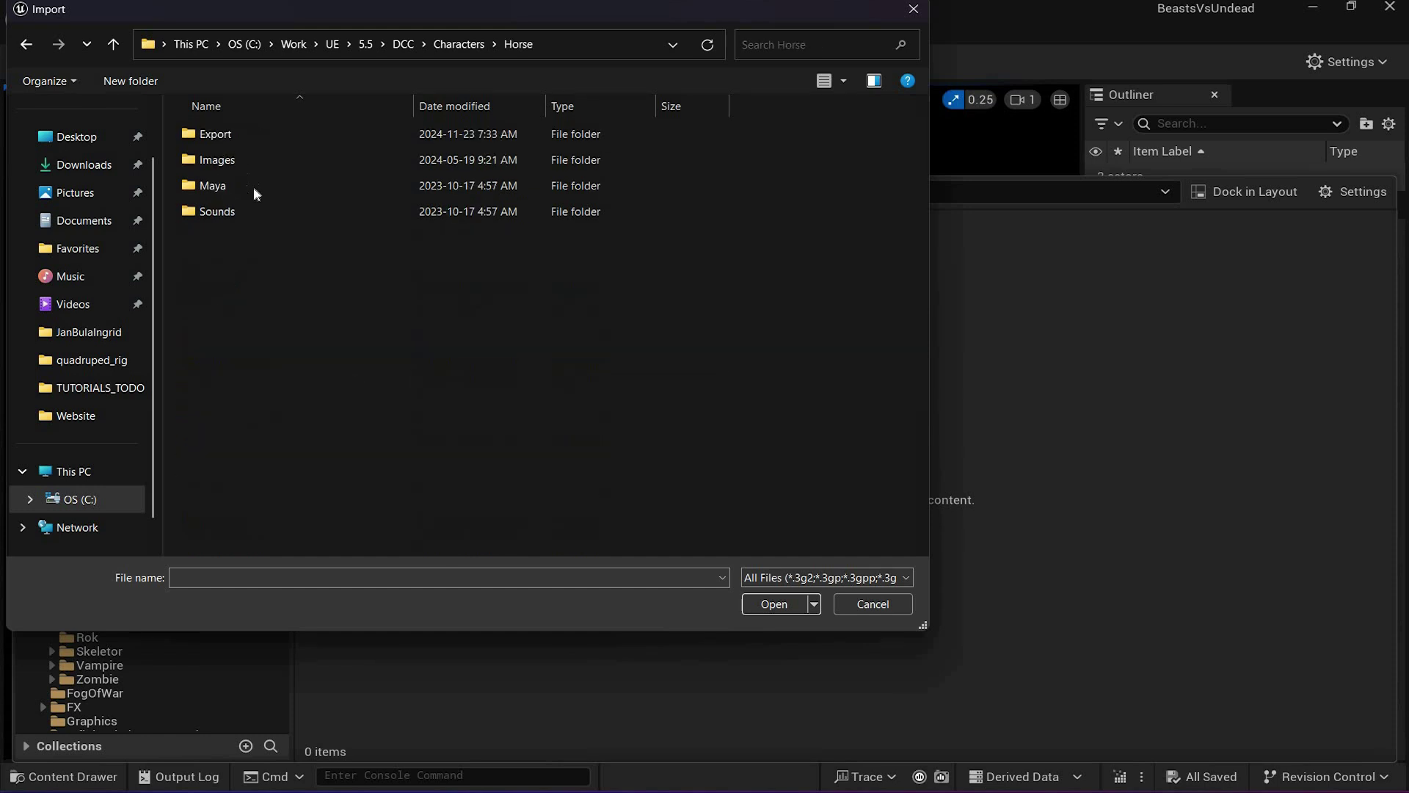
double_click(234, 134)
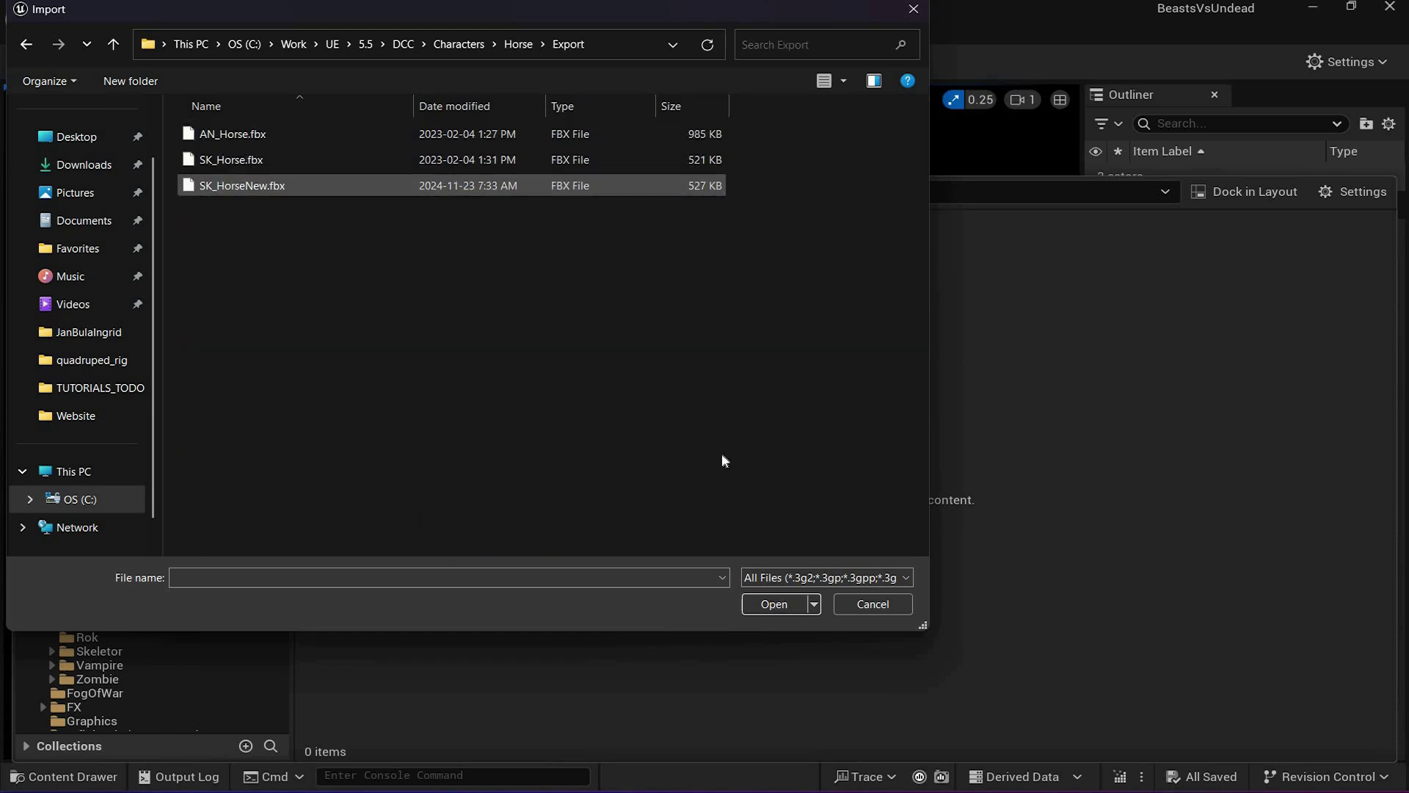
key(Return)
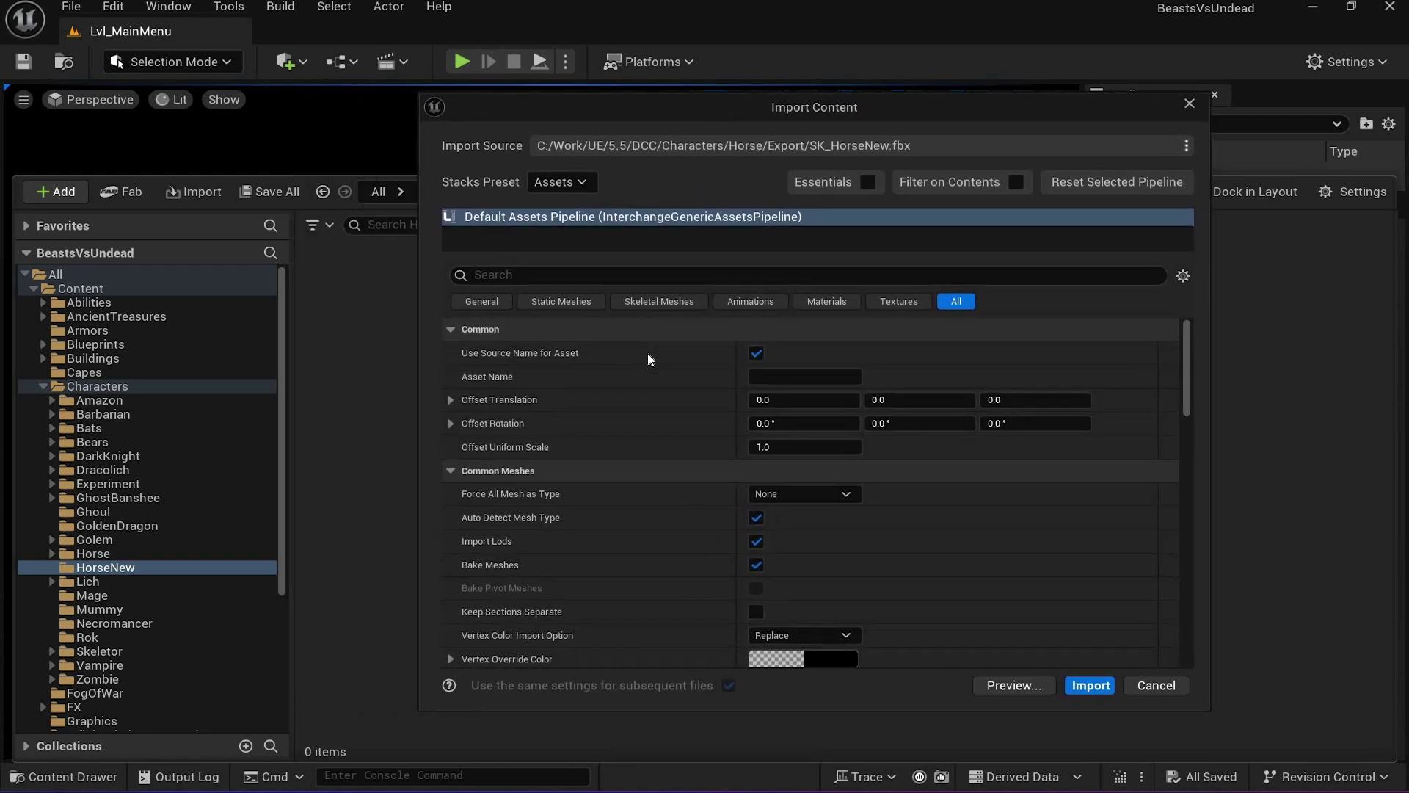
Step: Reset the Default Assets Pipeline properties to their defaults and keep the Assets stacks preset
scroll(855, 407, down, 3)
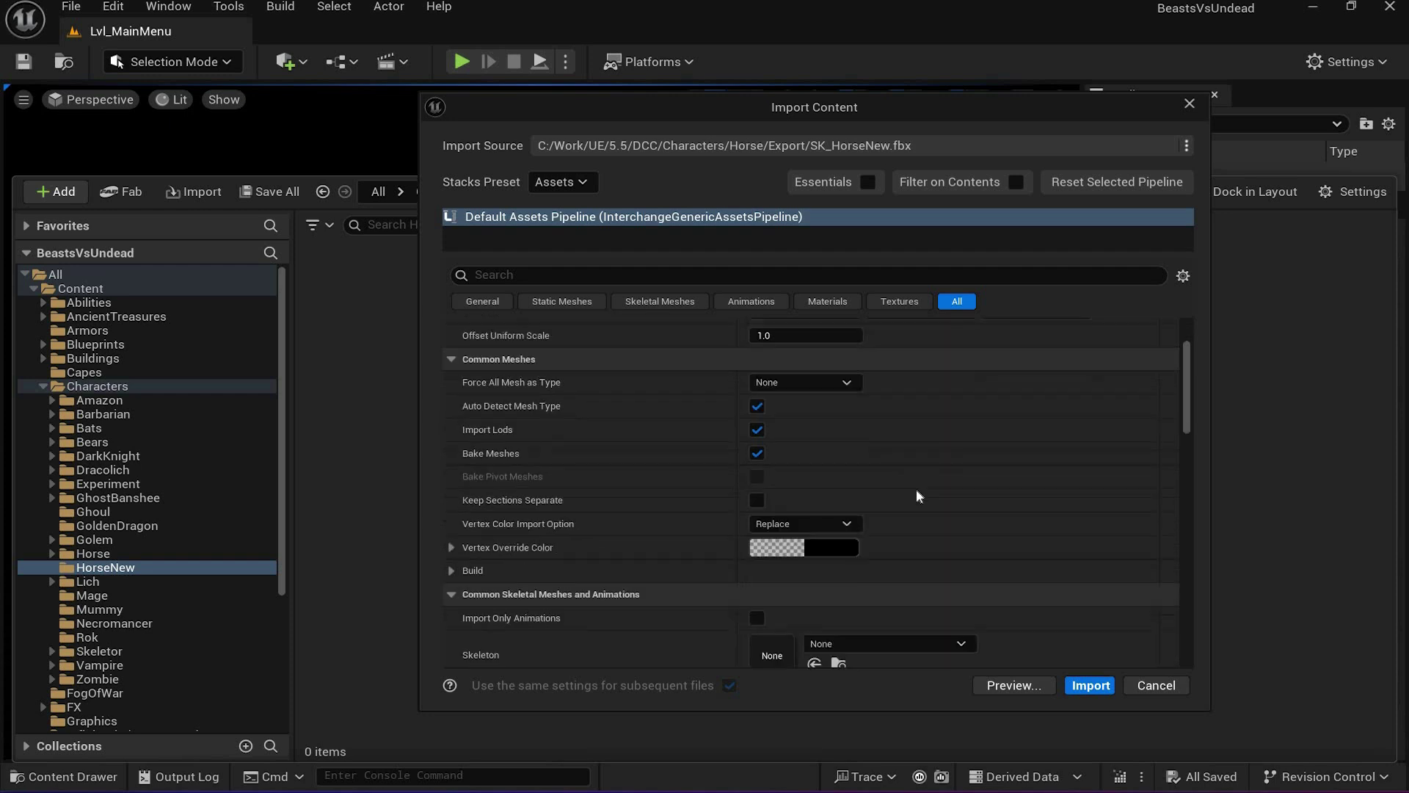
scroll(916, 490, down, 5)
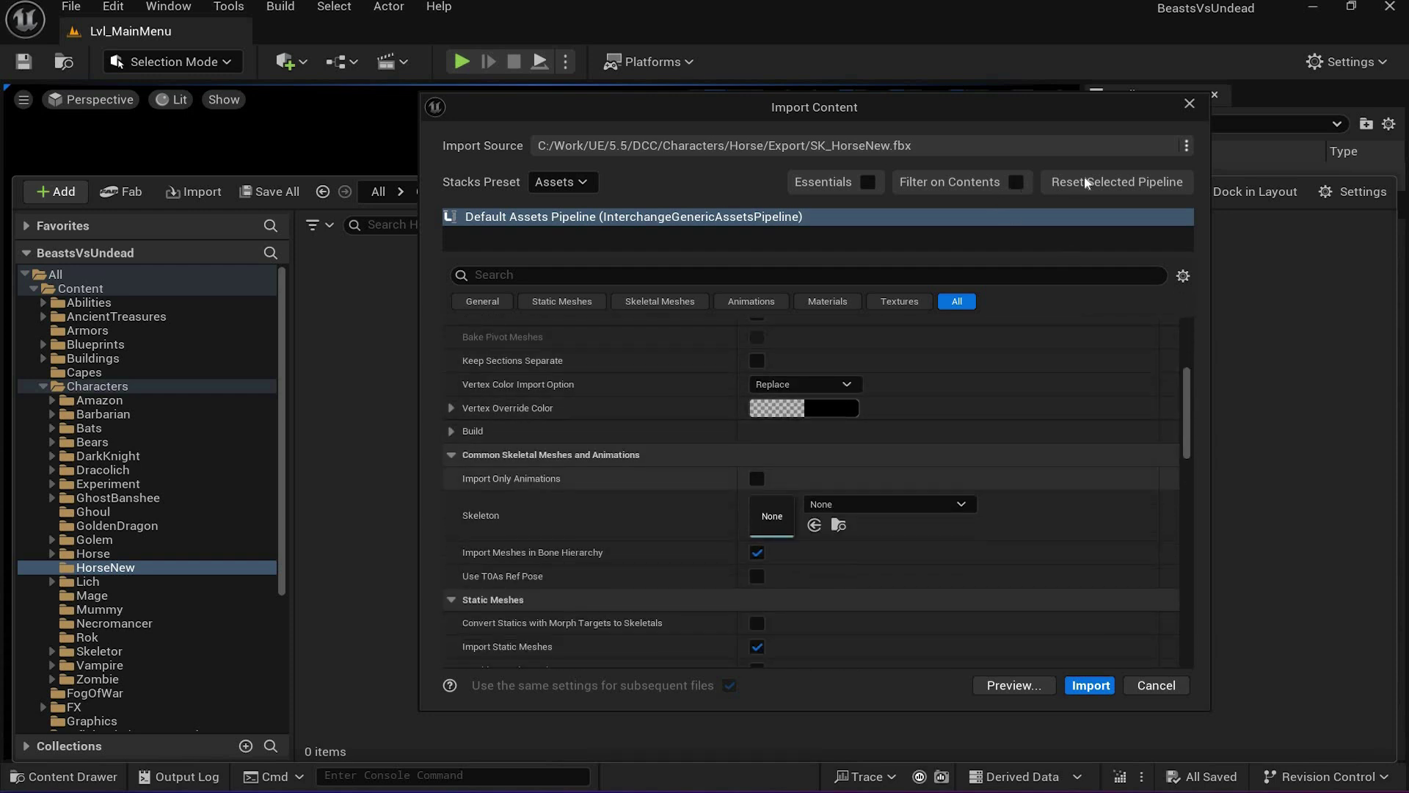
click(1108, 183)
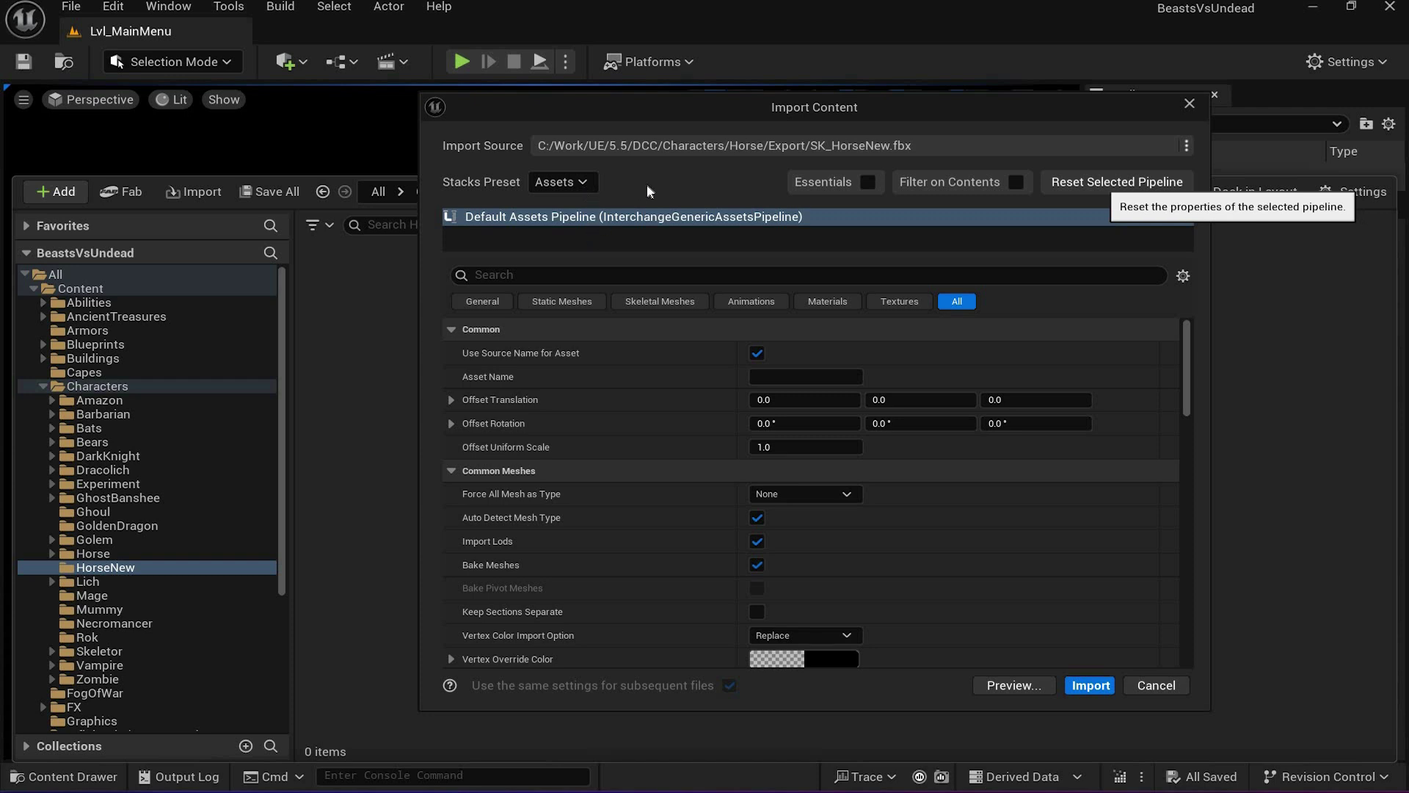
click(562, 181)
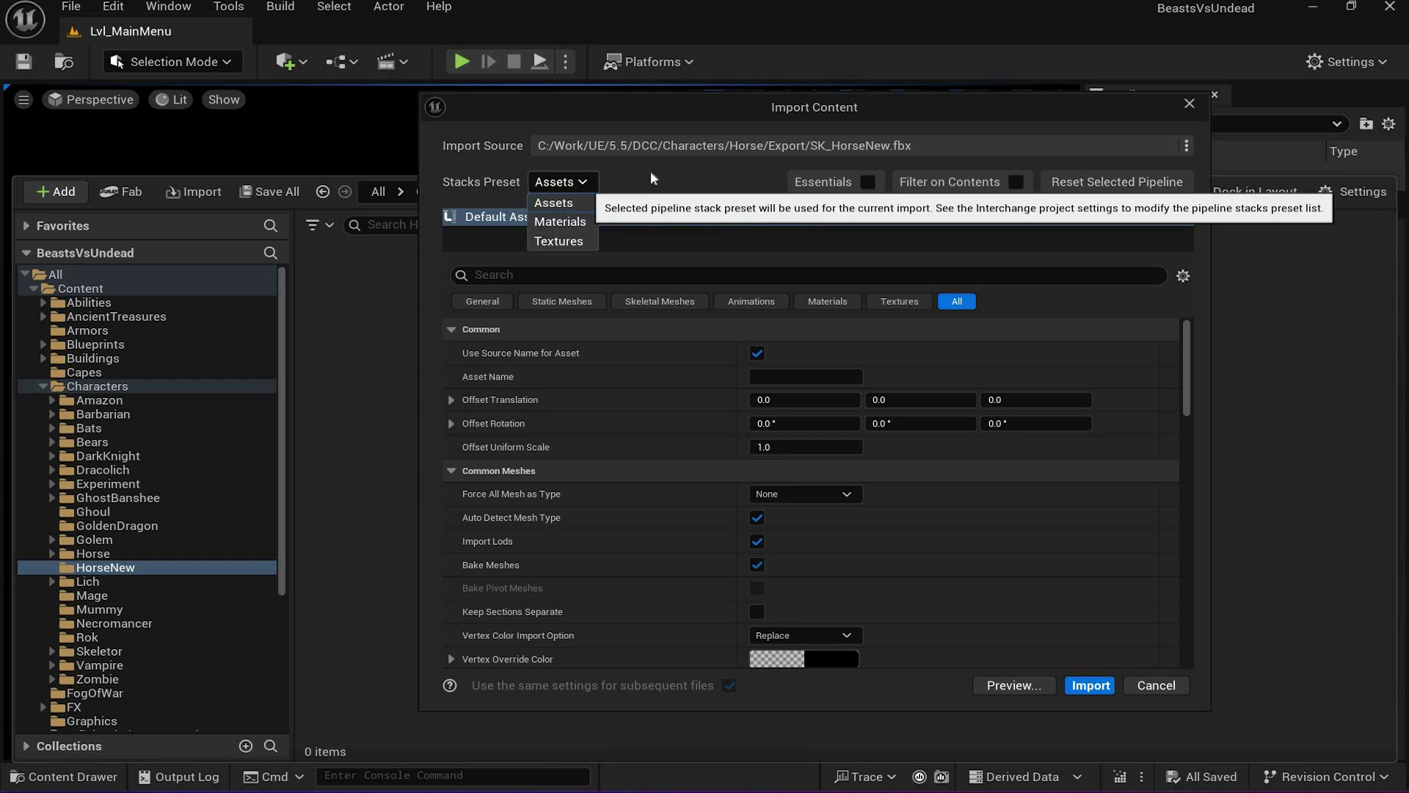
click(1117, 187)
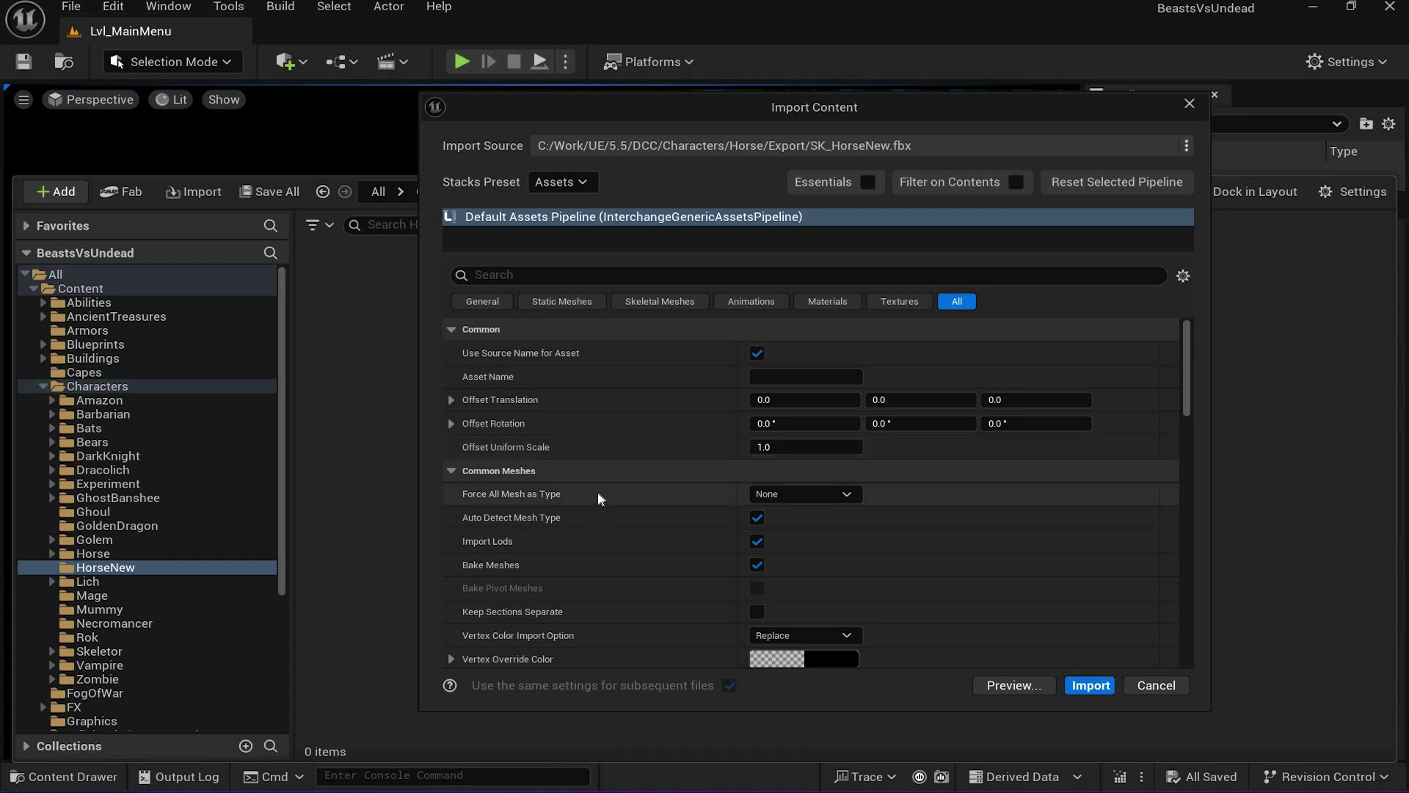
Step: Review the mesh, skeleton, animation, material and texture import options, and import the horse with the default settings
scroll(847, 615, down, 3)
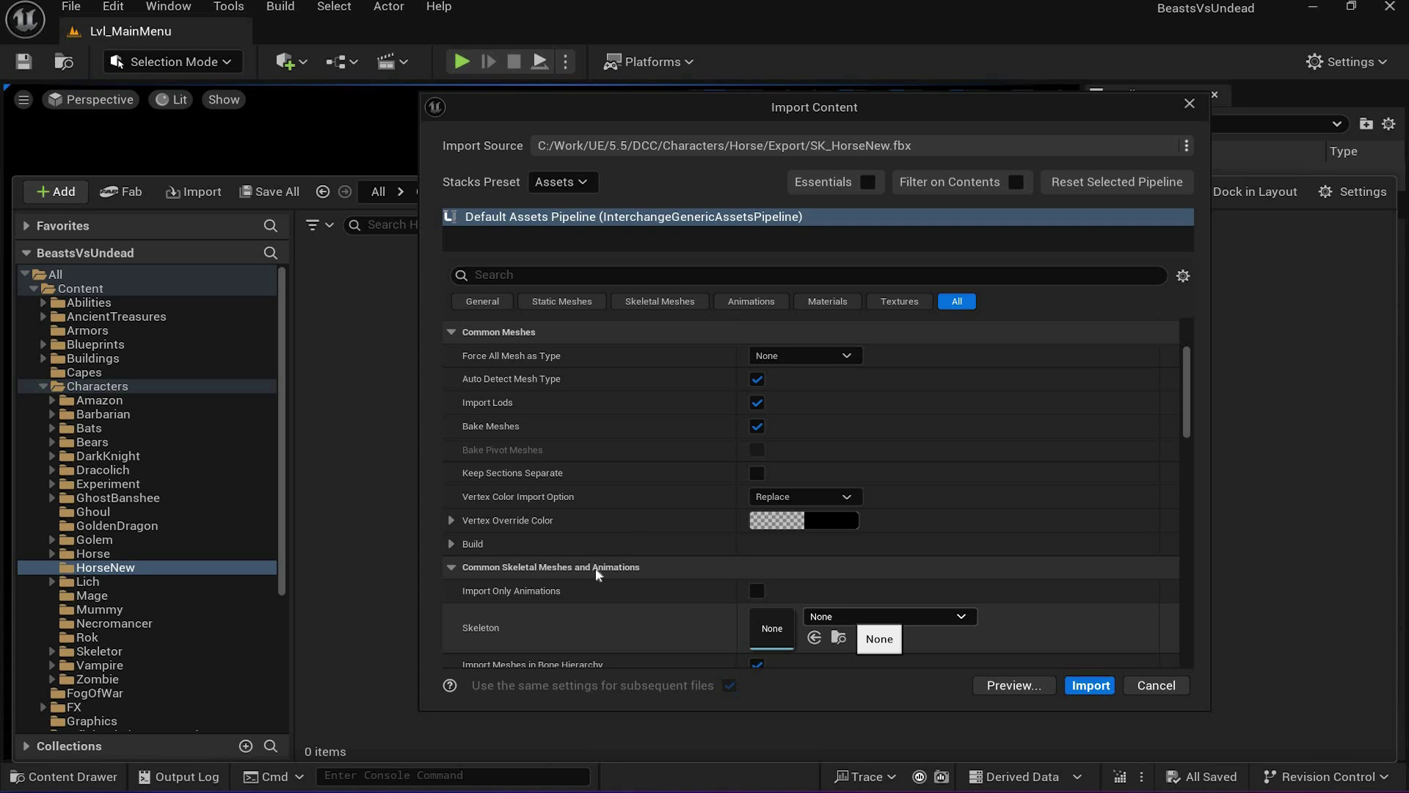
scroll(750, 549, down, 2)
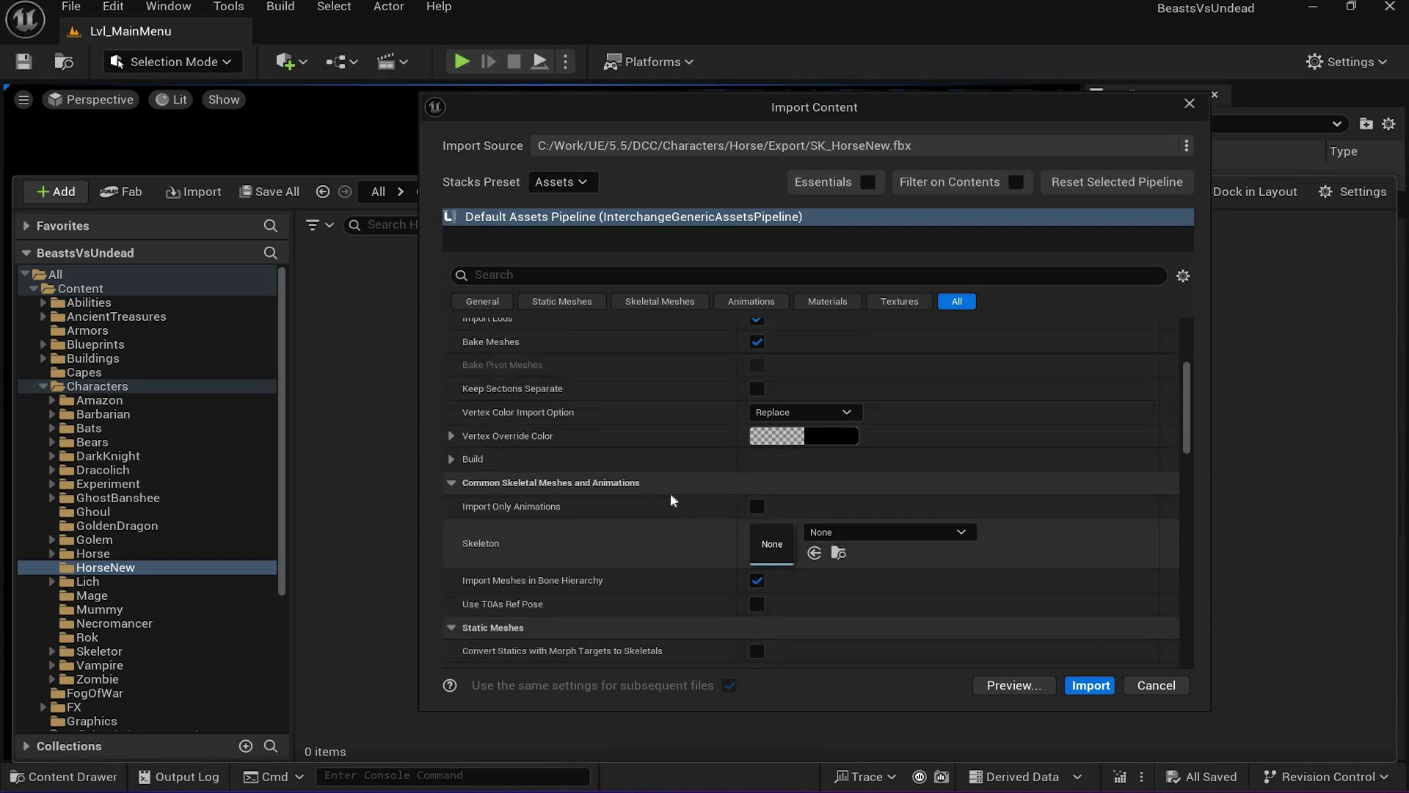
scroll(676, 483, down, 6)
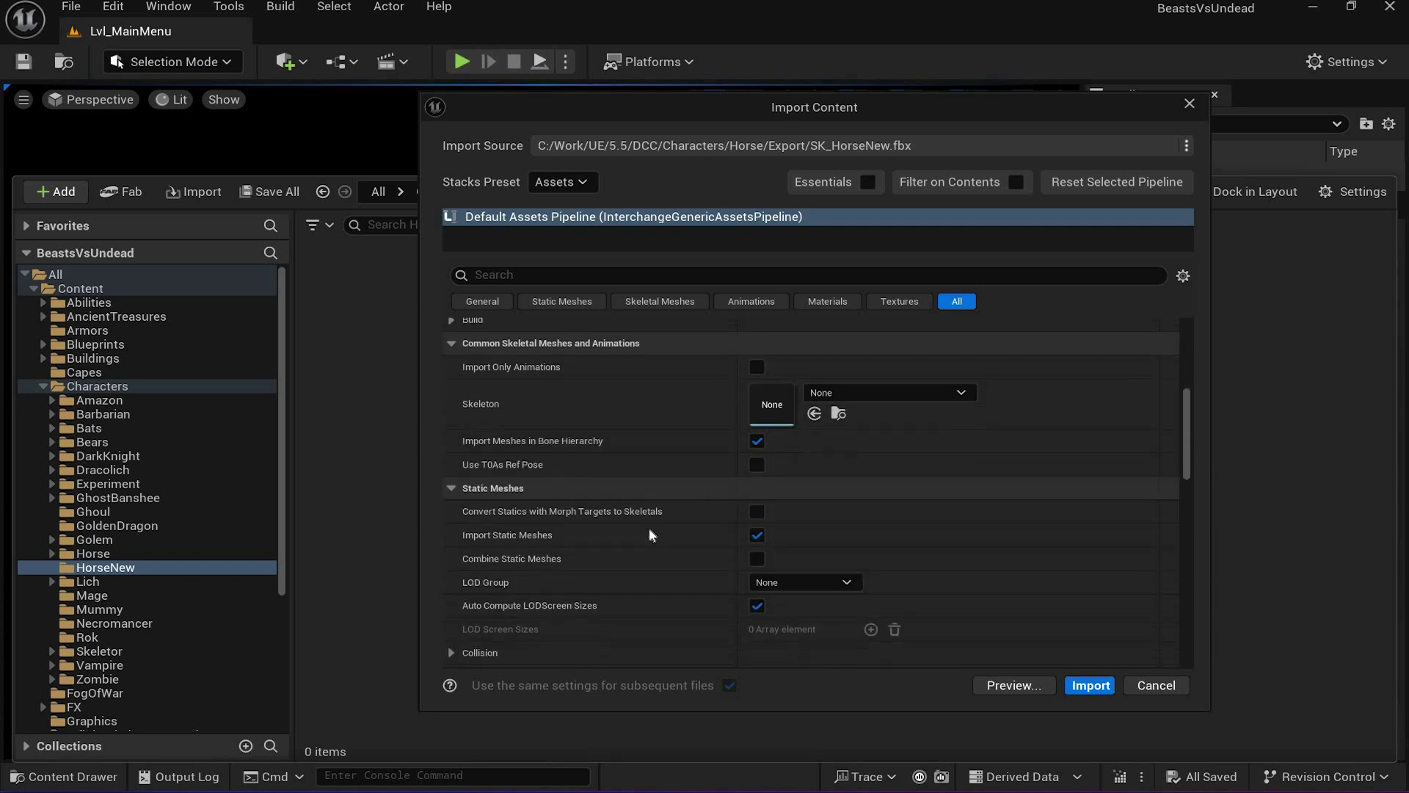
scroll(658, 539, down, 2)
scroll(680, 515, down, 2)
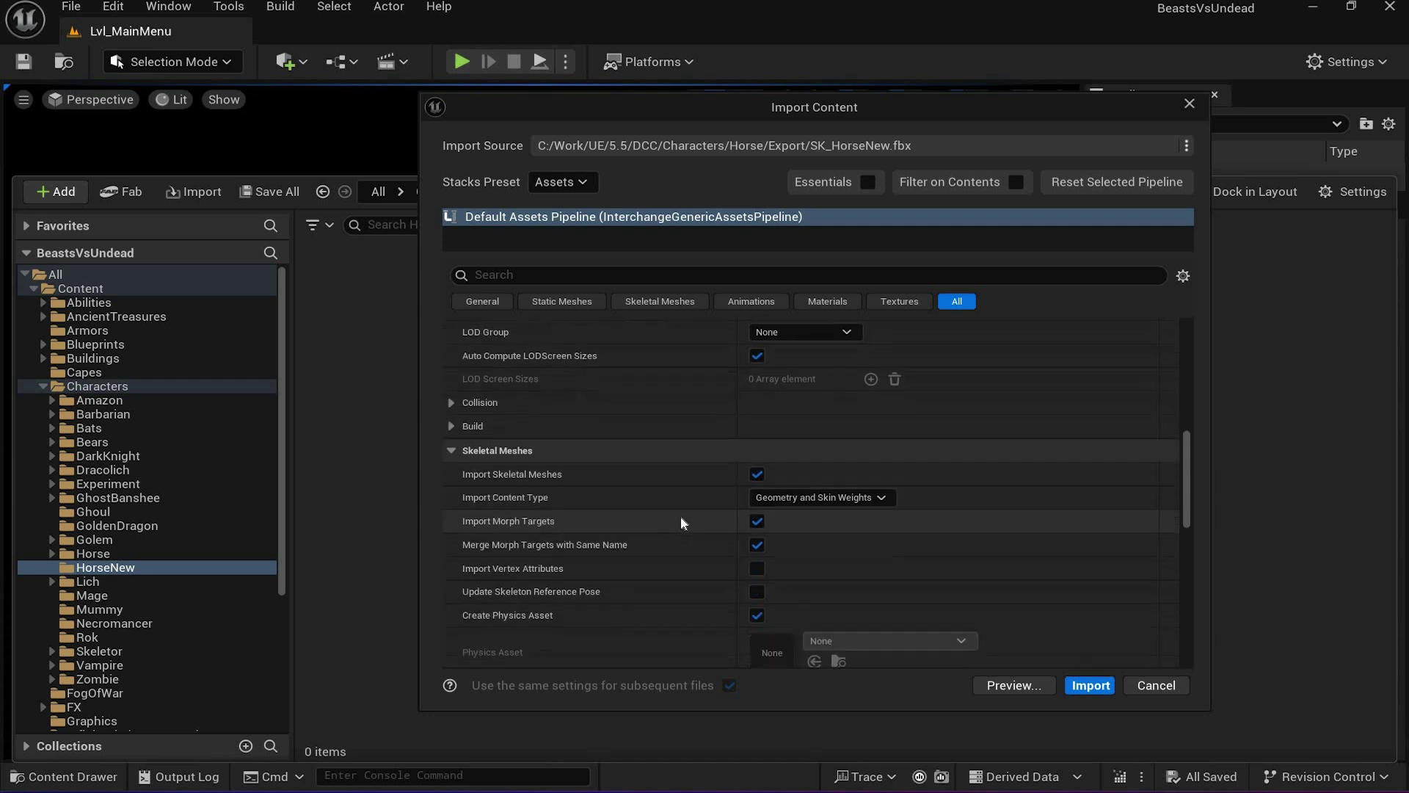
scroll(683, 512, down, 7)
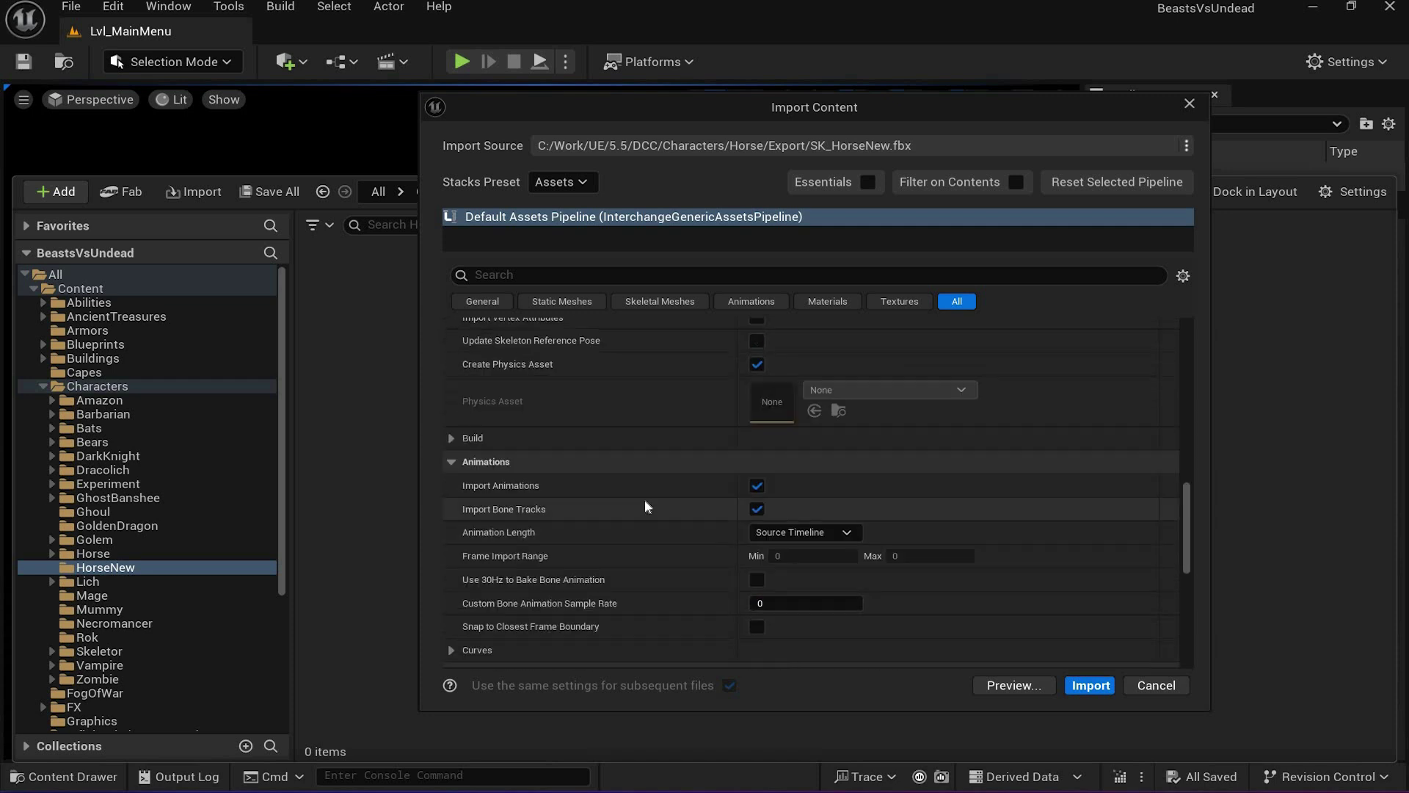
scroll(660, 499, down, 3)
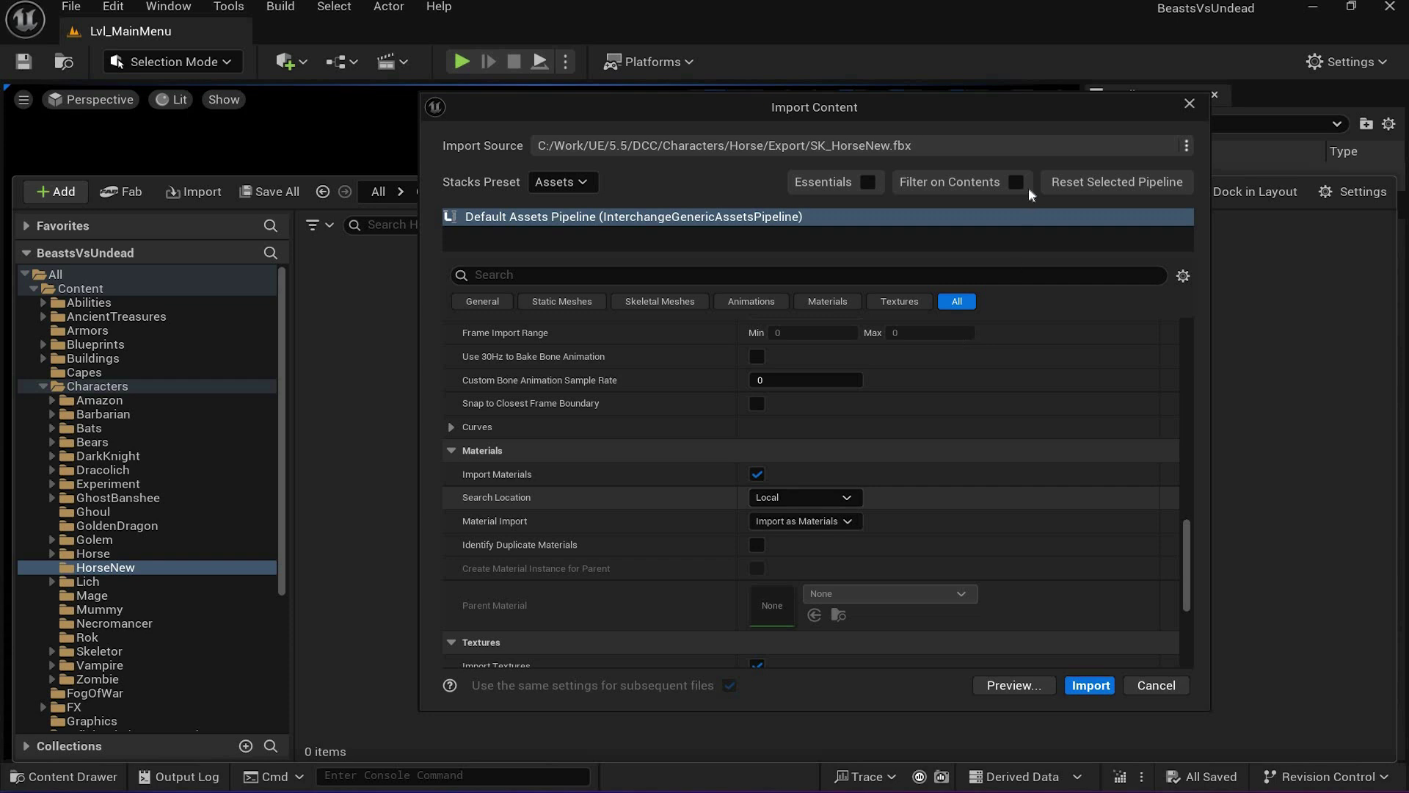
scroll(1070, 602, down, 2)
scroll(1069, 596, down, 5)
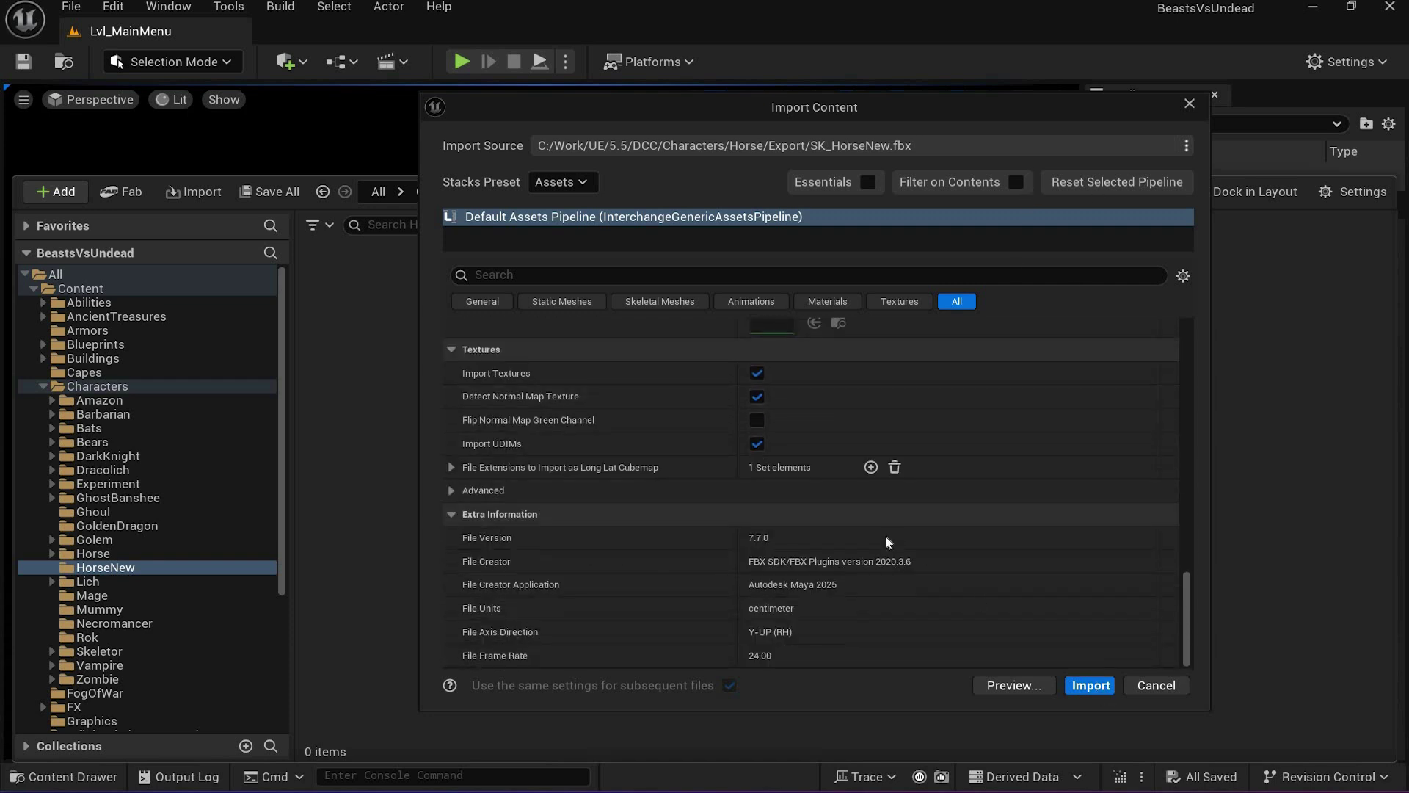
click(1090, 685)
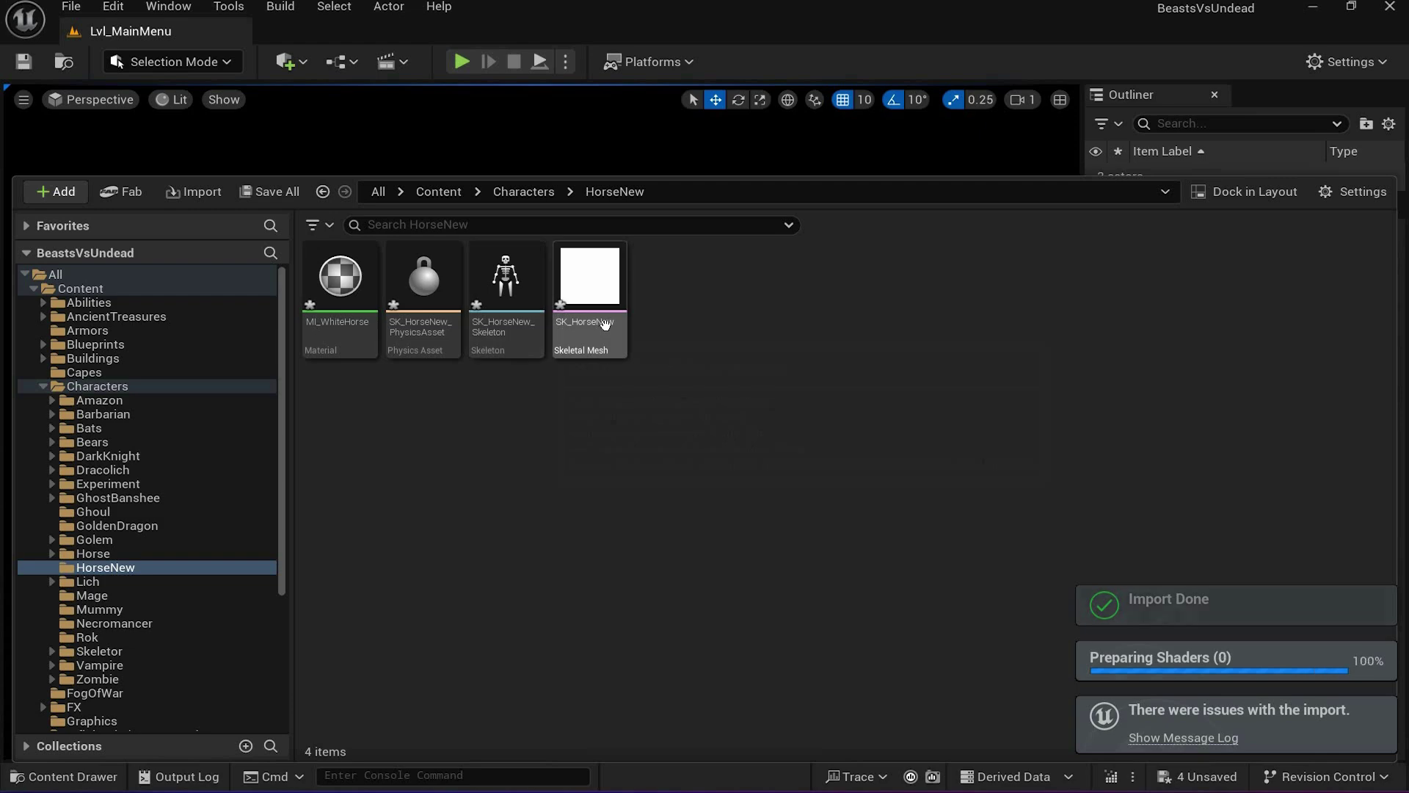
Step: Rename the imported horse skeleton asset to SKEL_HorseNew
click(506, 330)
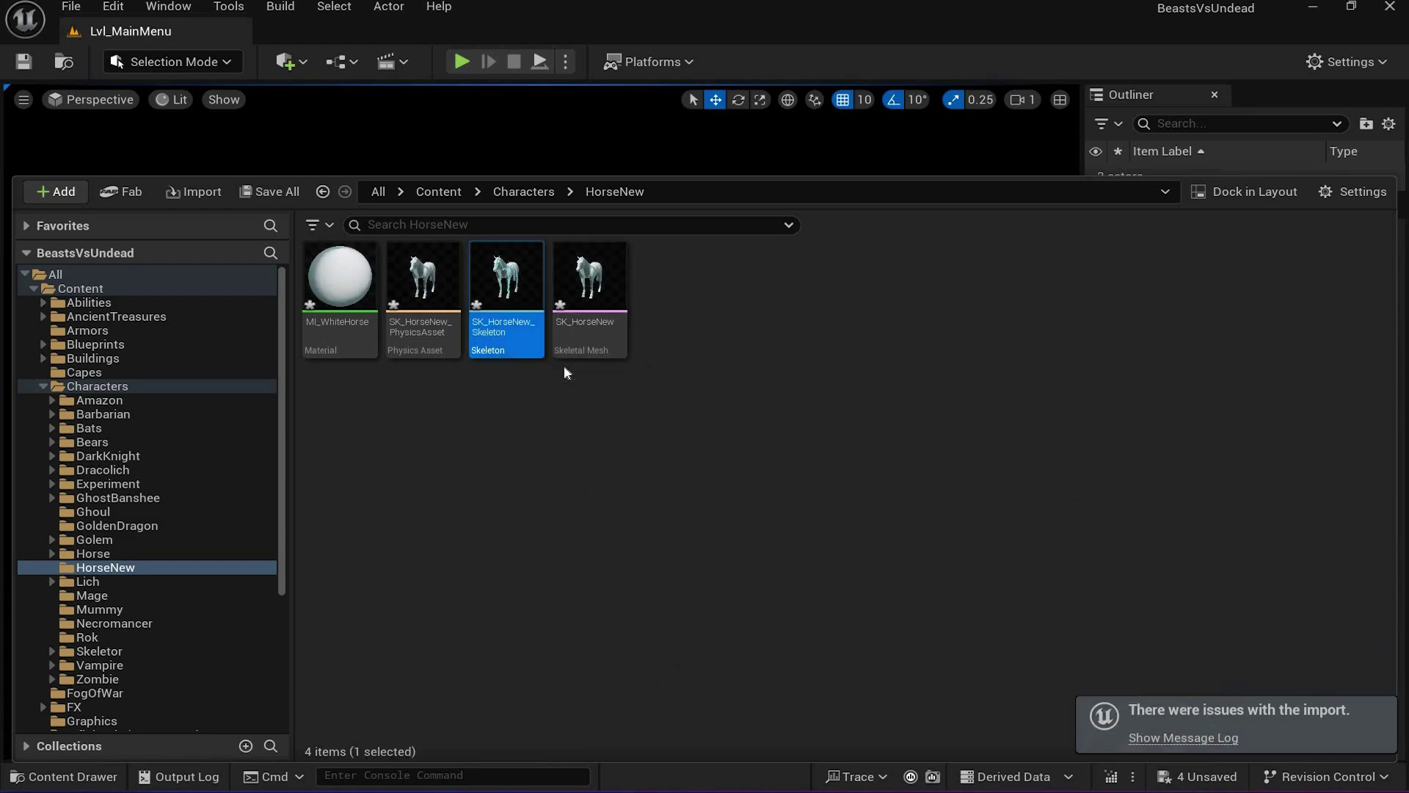
key(F2)
text(SKEL_HorseNew)
key(Return)
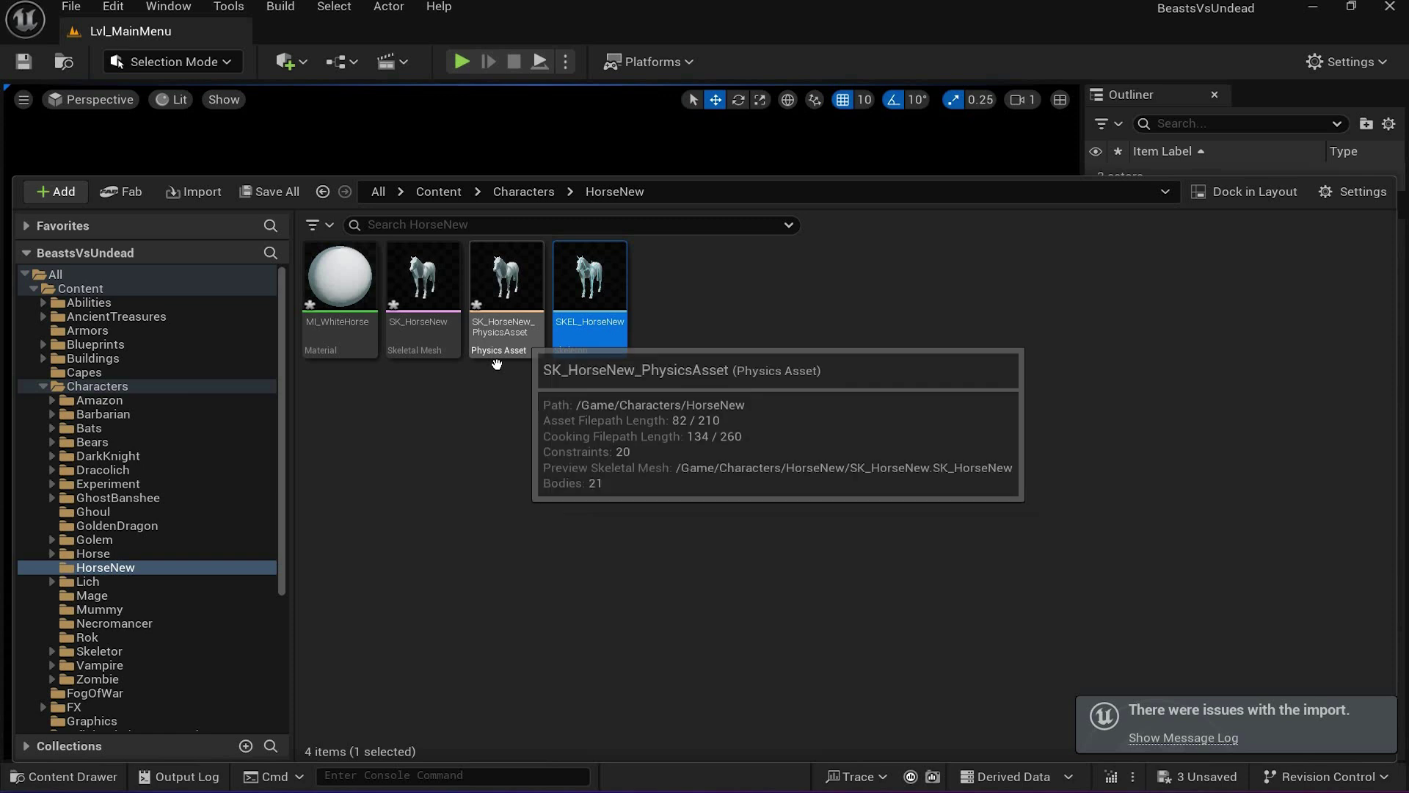
Step: Rename the imported horse physics asset to PHYS_HorseNew
click(497, 364)
text(PHYS_H)
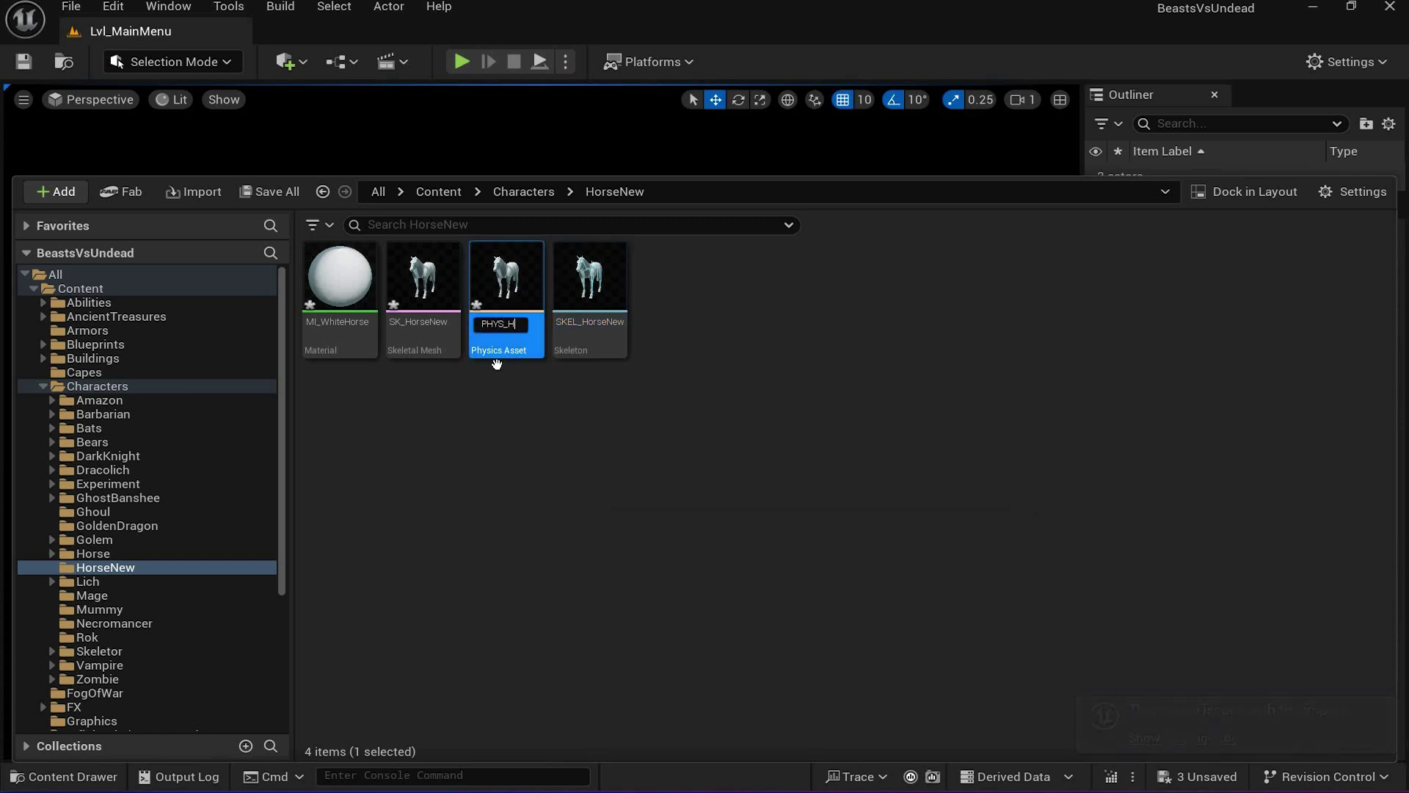
key(Return)
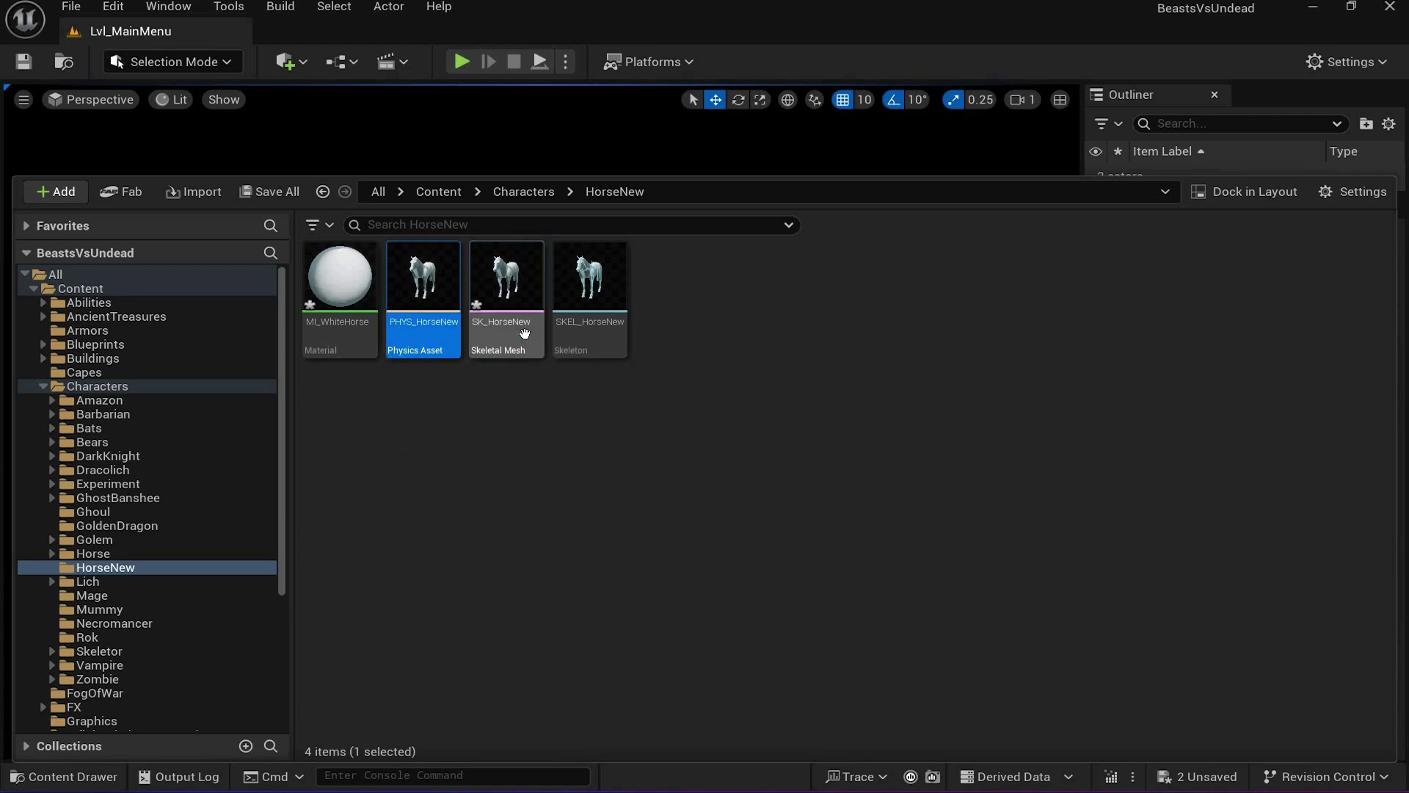
Step: Open the SK_HorseNew skeletal mesh, hide its editing tools palette, and inspect the horse with its bones
click(516, 318)
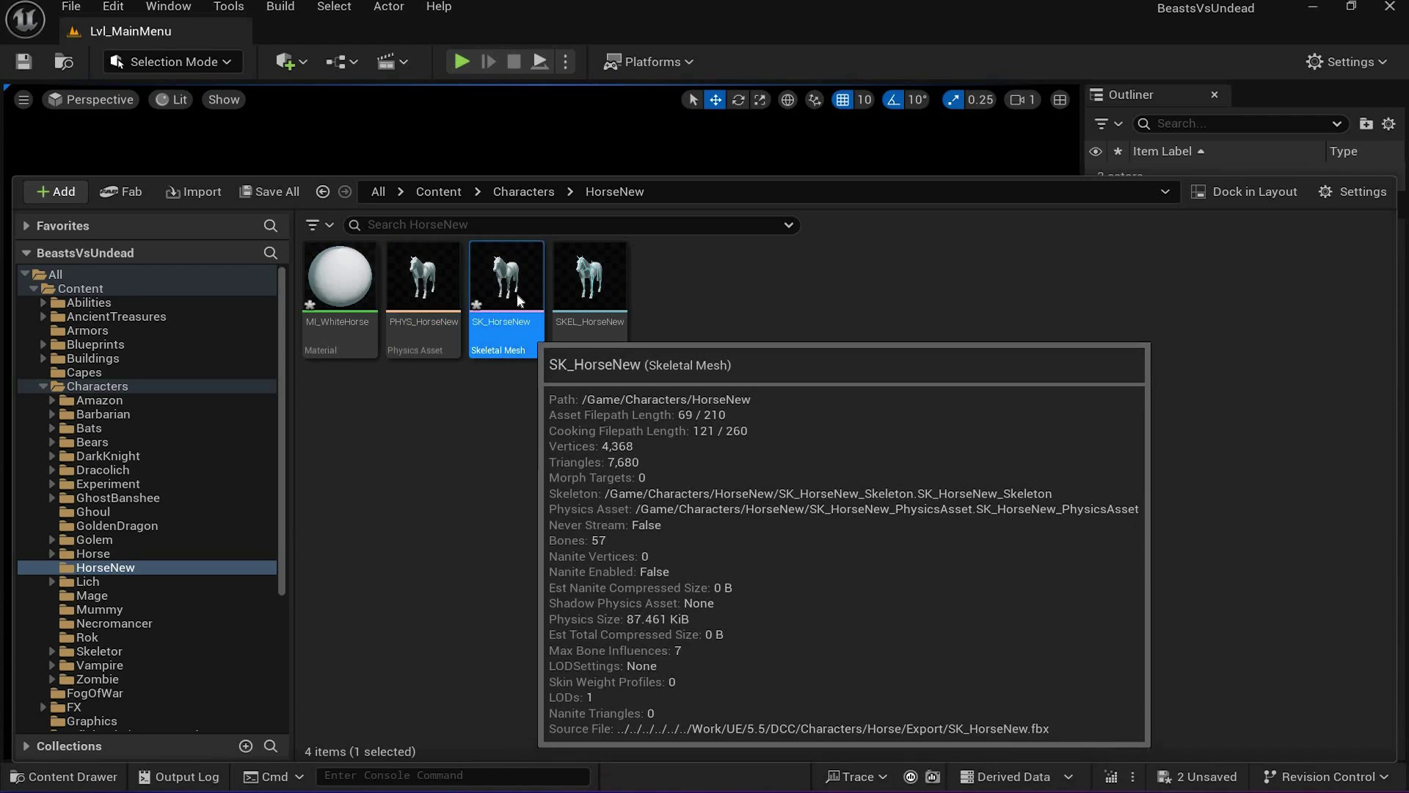
double_click(516, 318)
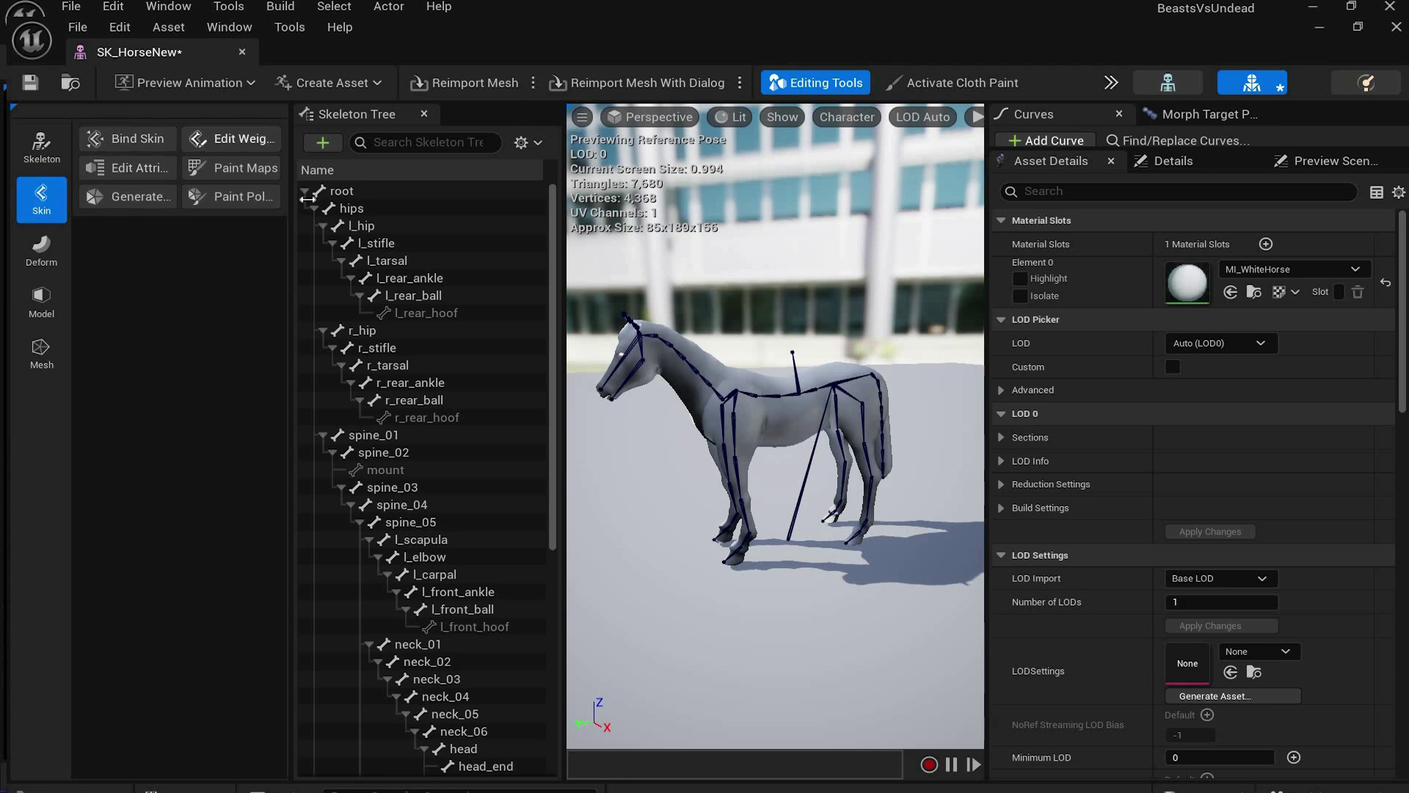
drag(291, 202, 94, 213)
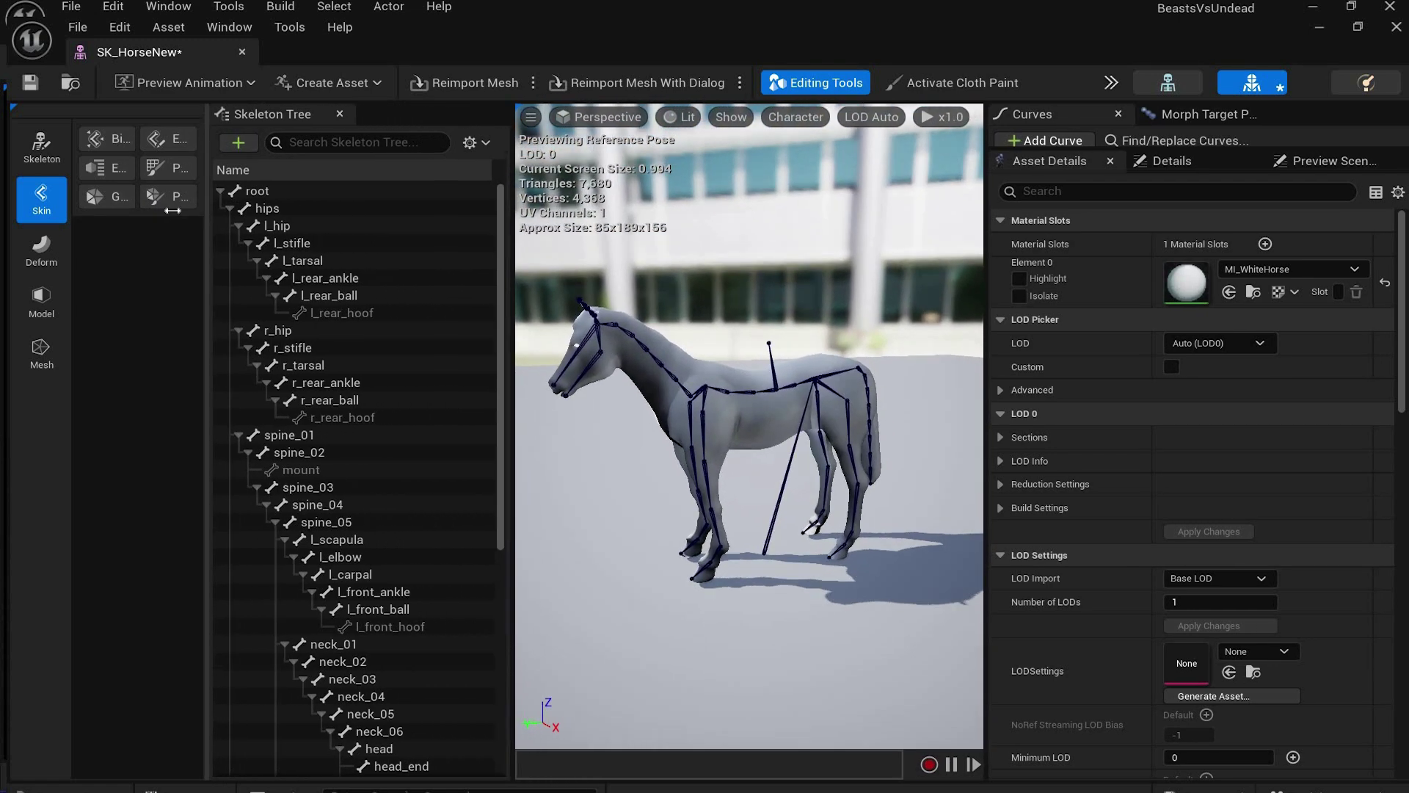
drag(291, 204, 132, 195)
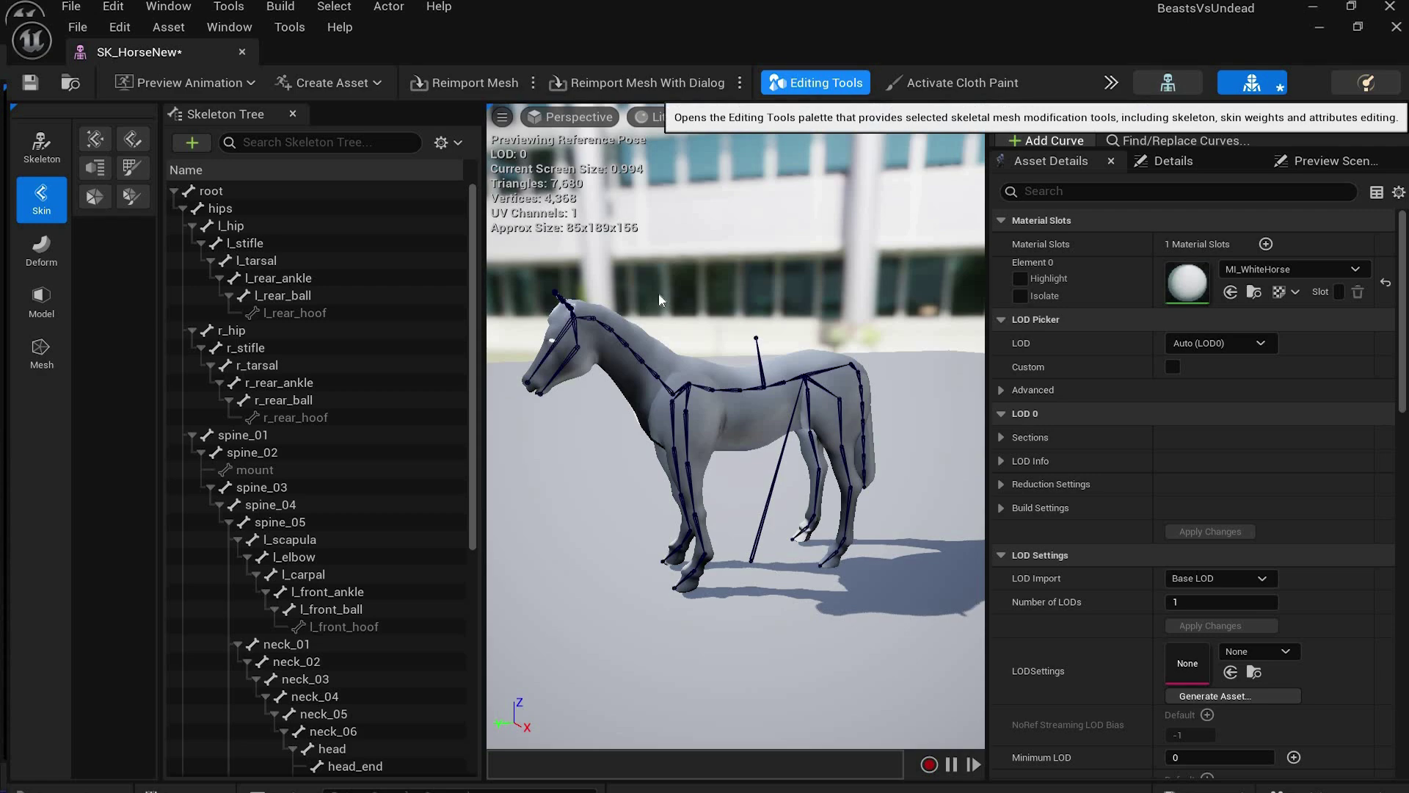
click(817, 82)
right_drag(653, 426, 683, 396)
mouse_move(587, 514)
right_down()
mouse_move(566, 484)
mouse_move(588, 514)
right_up()
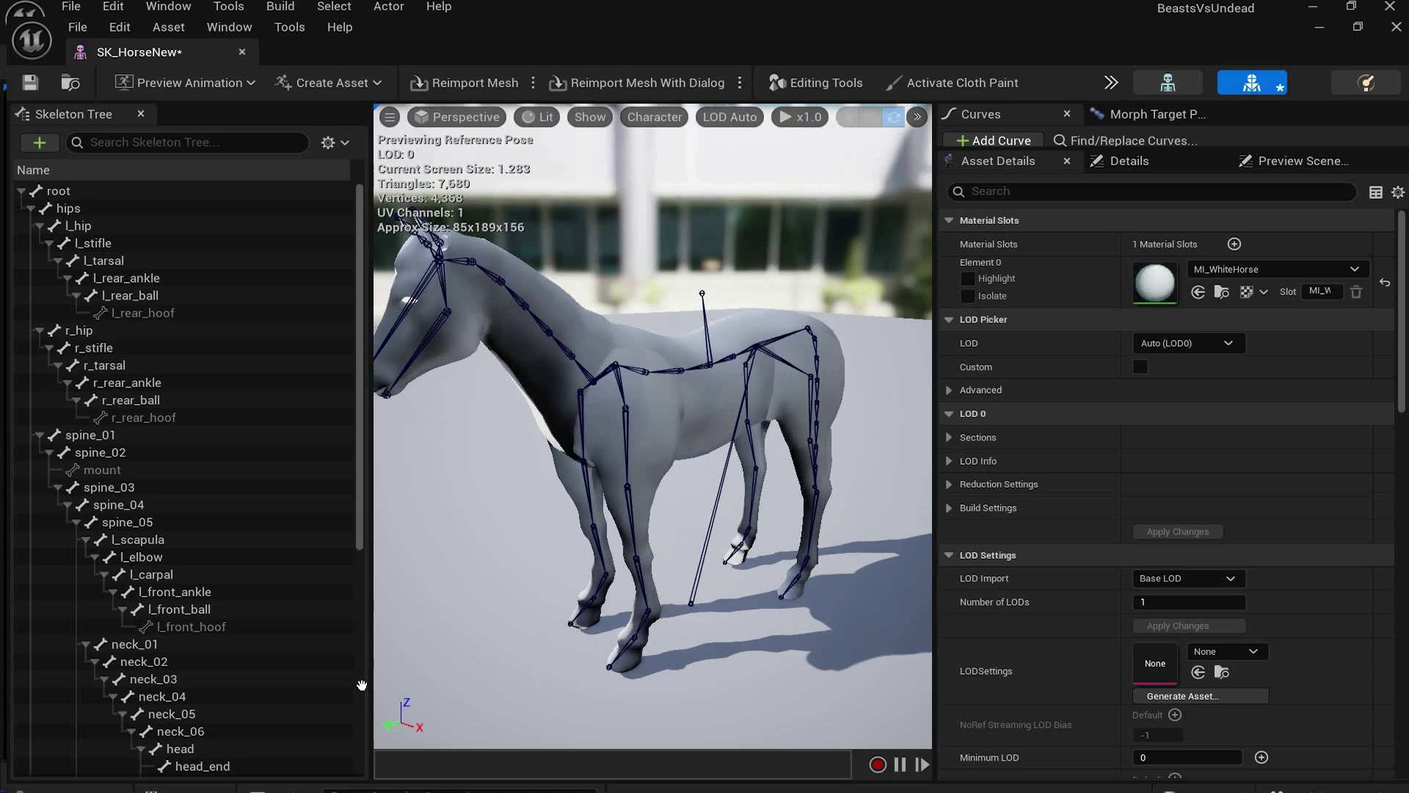
Step: Open the imported MI_WhiteHorse material and examine its node graph
key(ctrl+space)
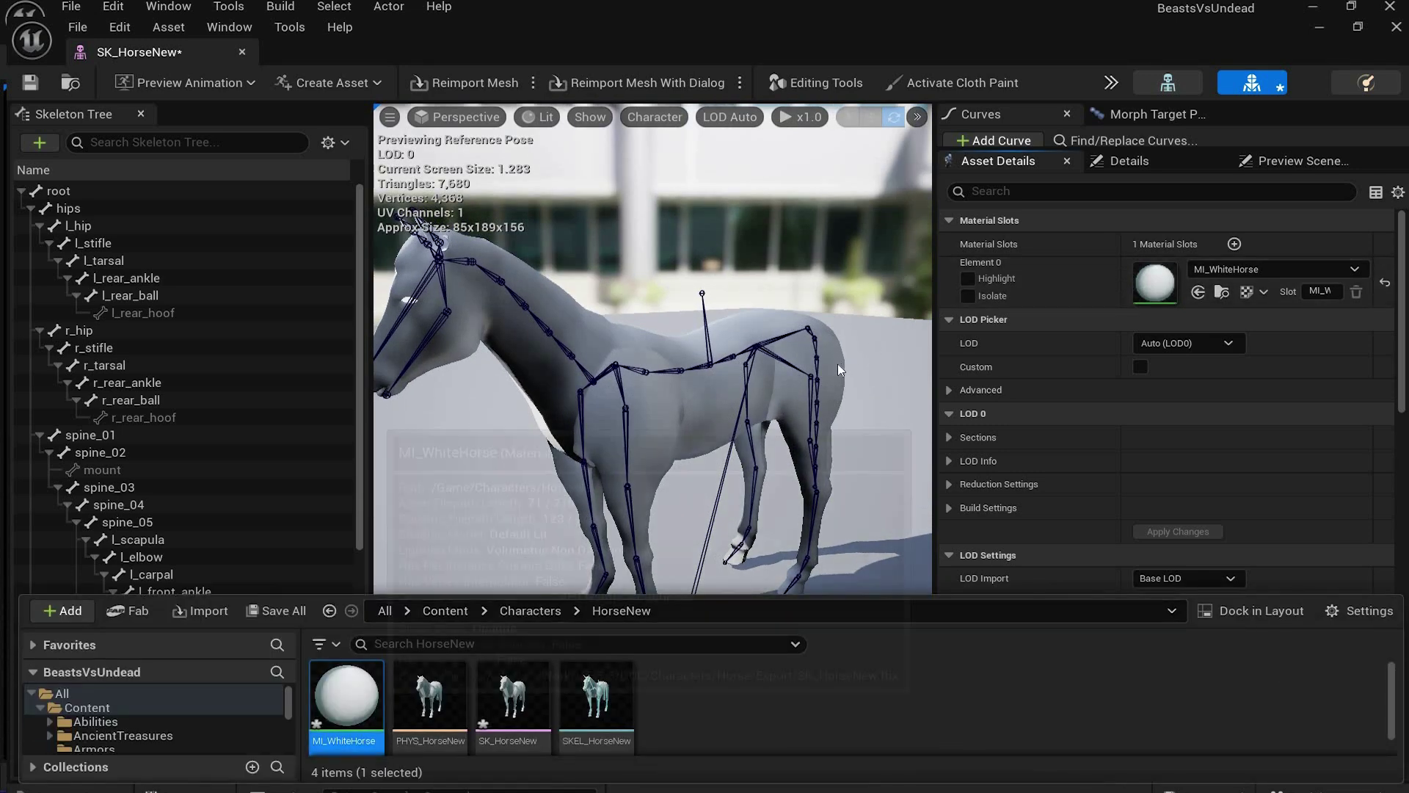
double_click(347, 694)
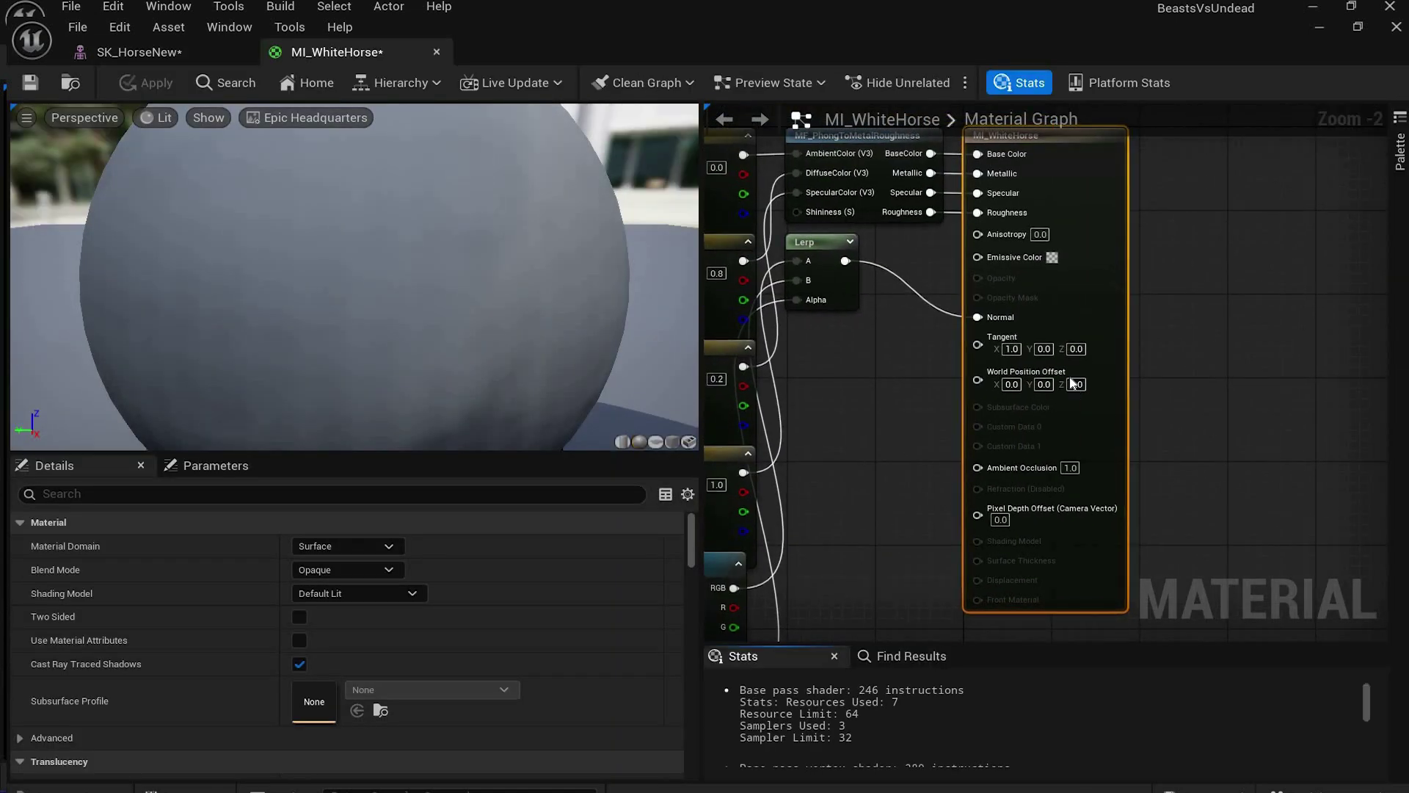
scroll(1073, 383, down, 2)
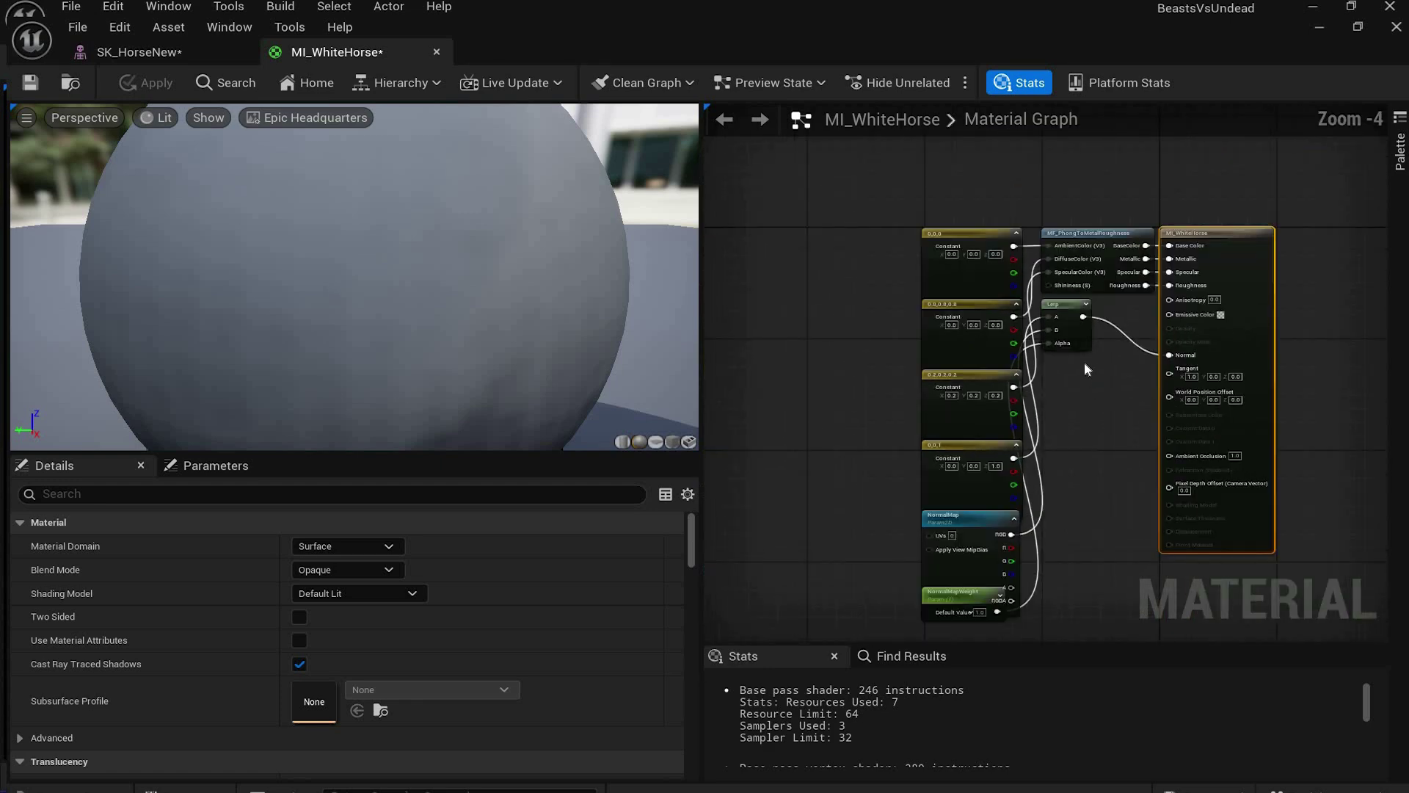
scroll(1080, 342, up, 1)
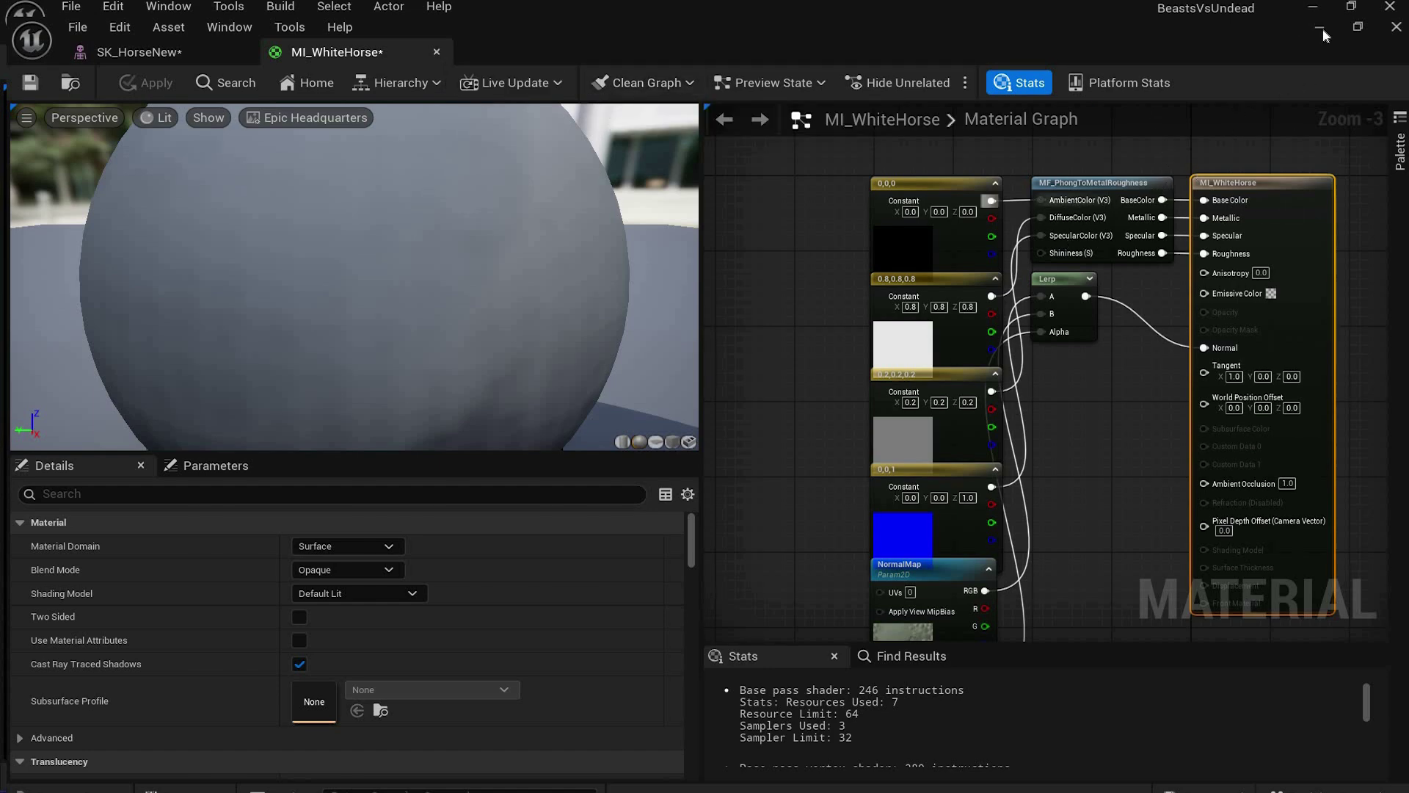
scroll(1070, 245, down, 1)
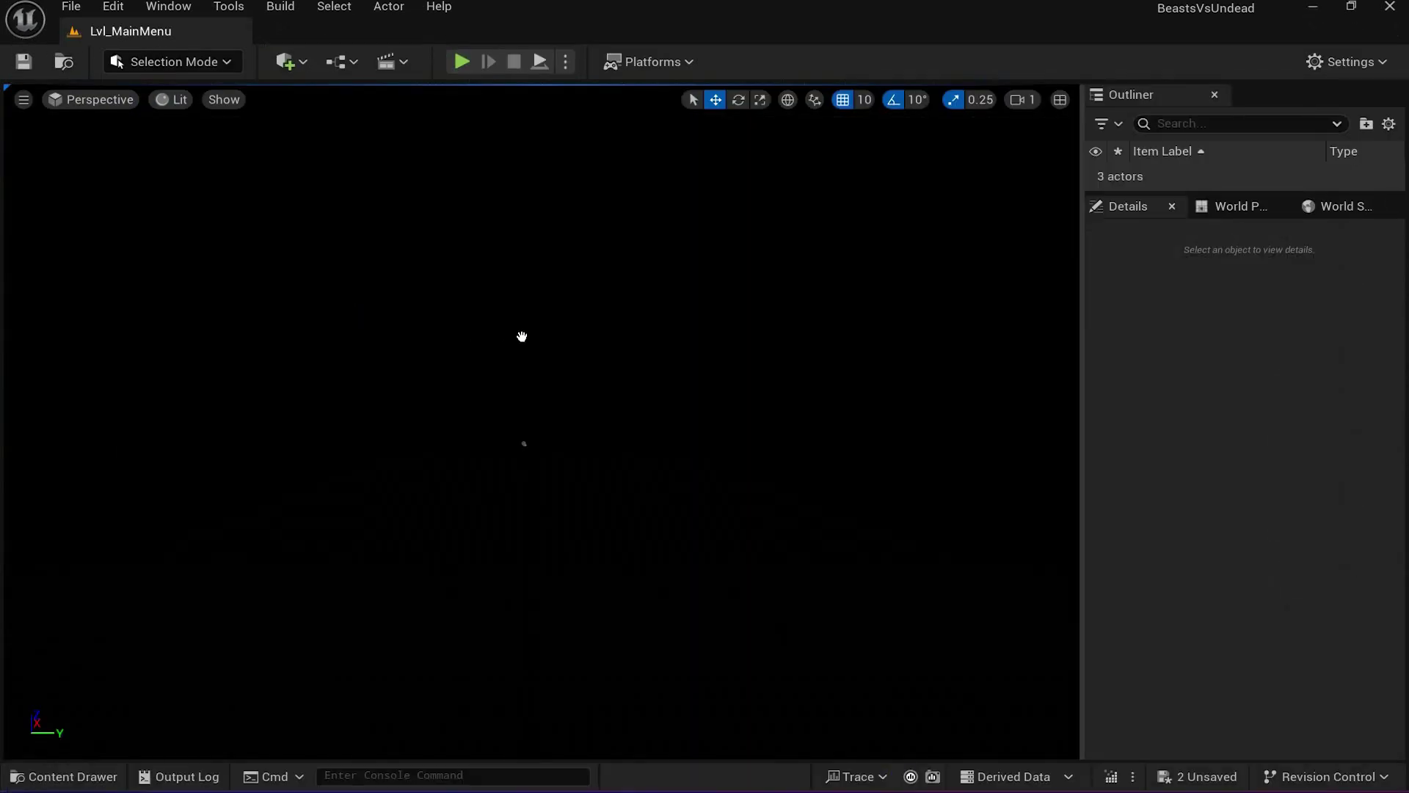
Step: Delete the imported MI_WhiteHorse material from the HorseNew folder
key(ctrl+space)
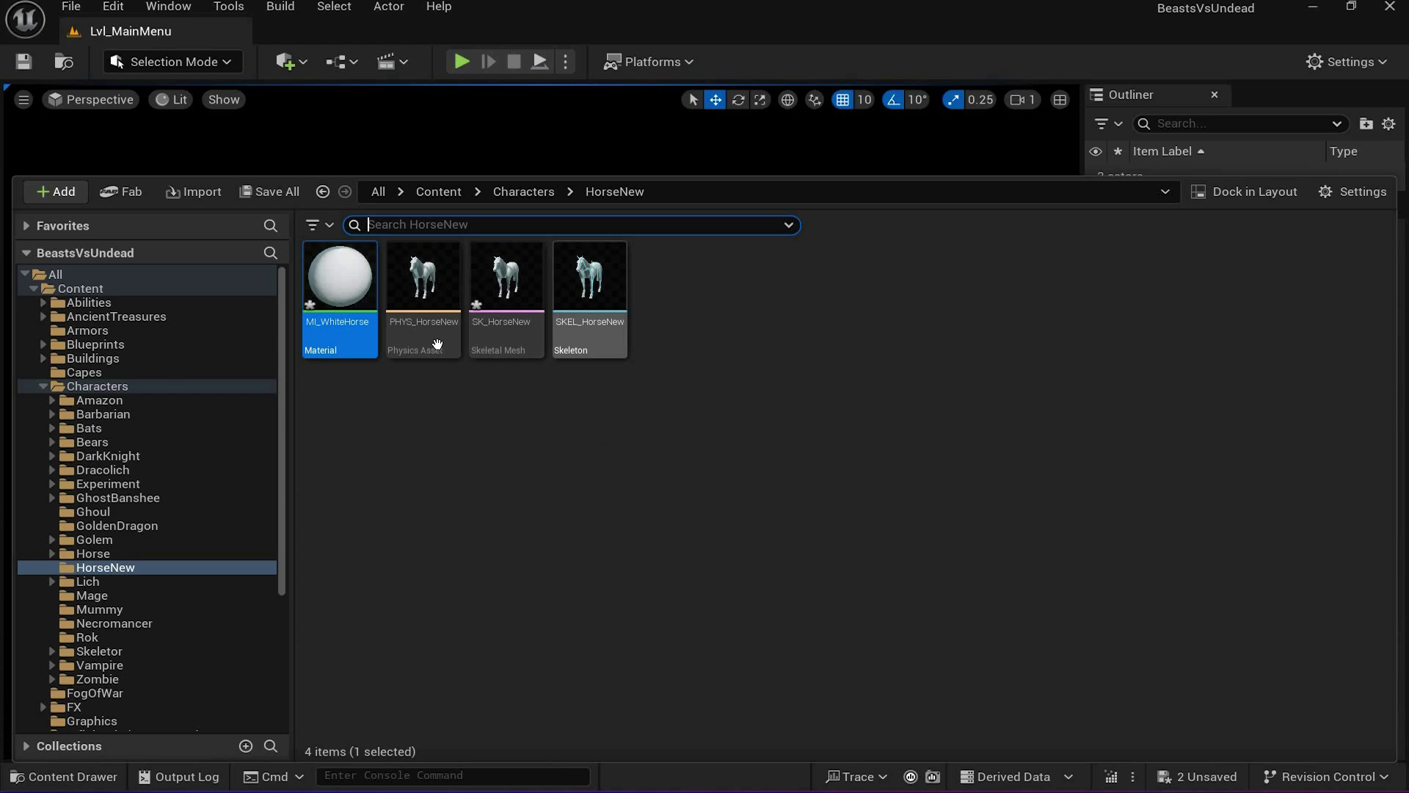
right_click(345, 308)
click(296, 296)
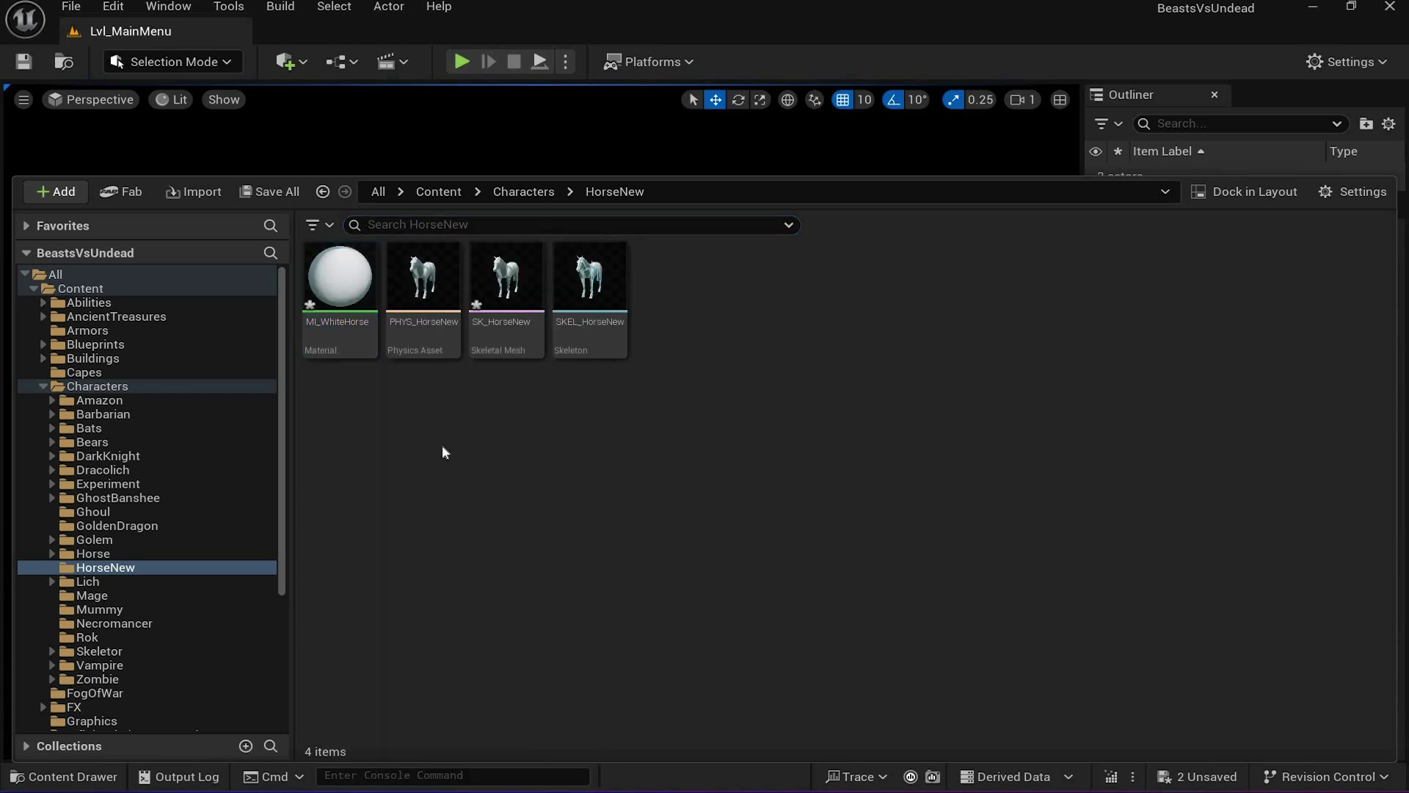
right_click(338, 318)
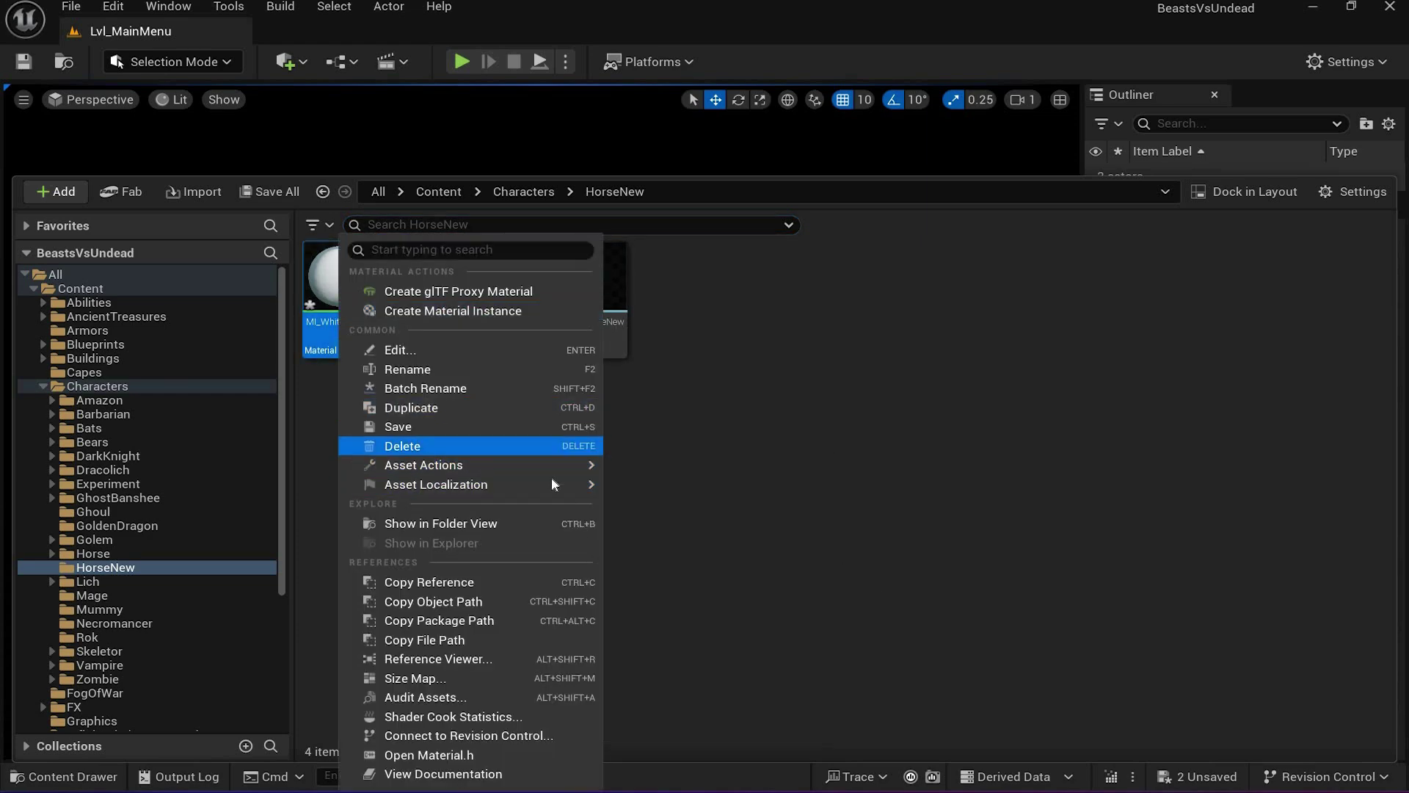
click(551, 445)
click(574, 704)
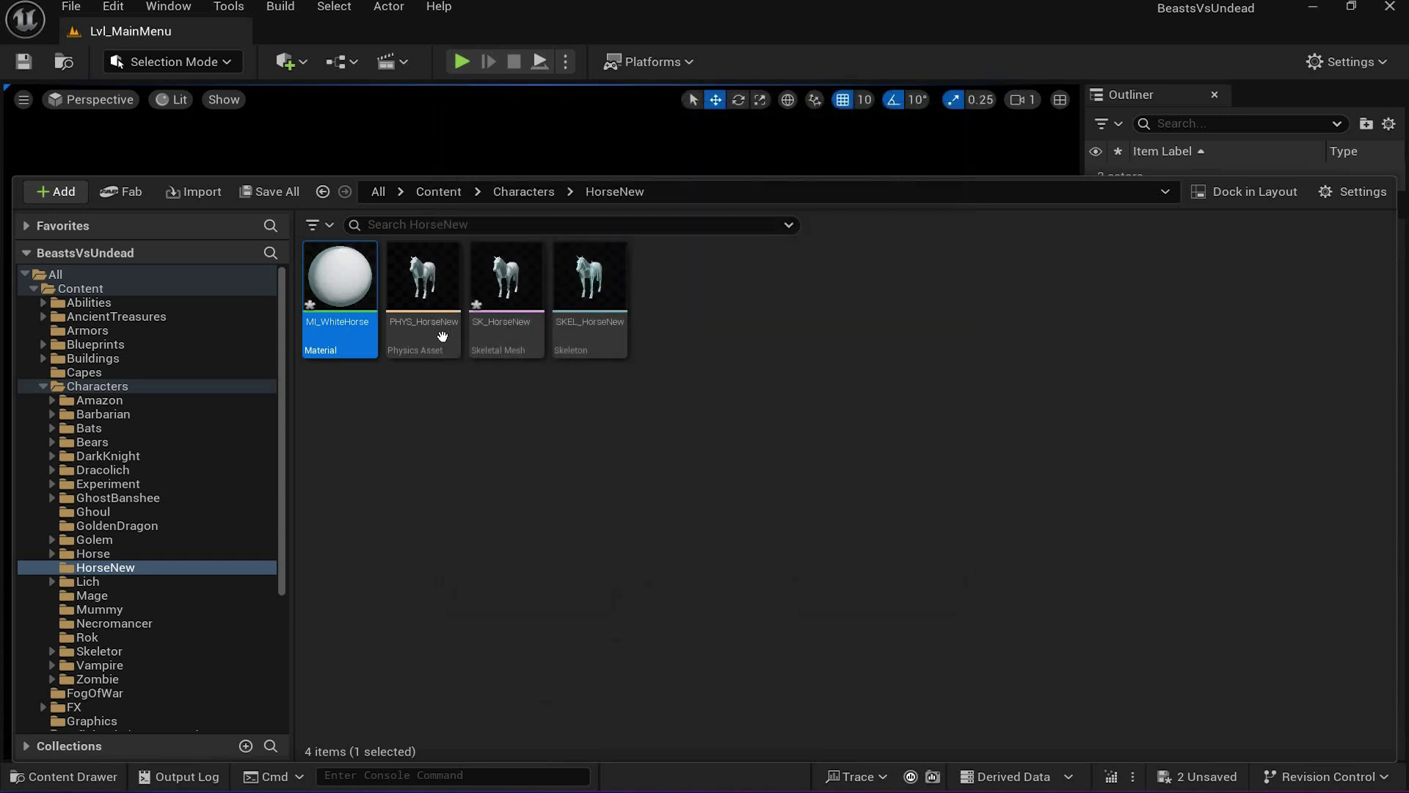
Step: Assign the existing MI_BrownHorse material instance to the material slot Element 0 of SK_HorseNew
click(422, 286)
drag(534, 316, 991, 754)
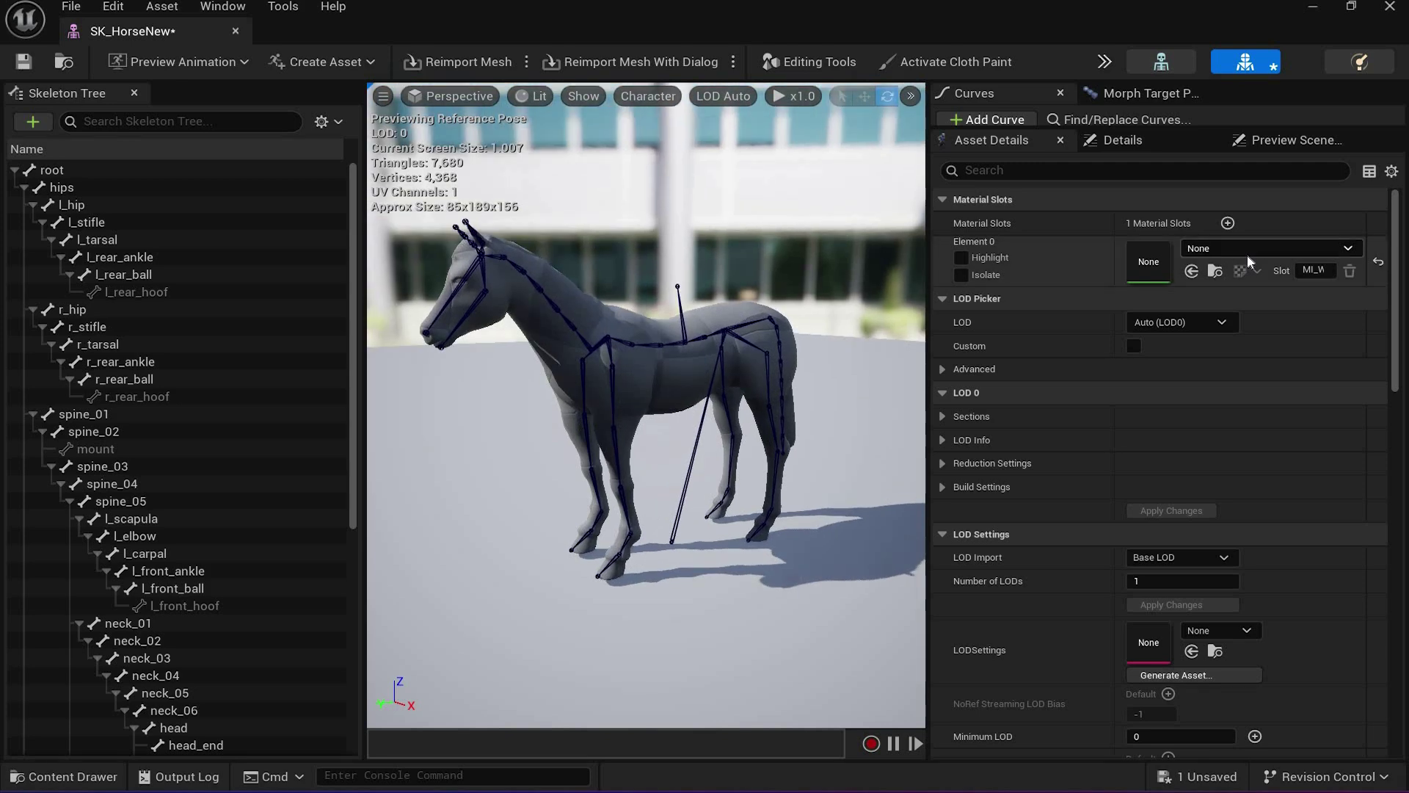
click(1248, 250)
text(Horse)
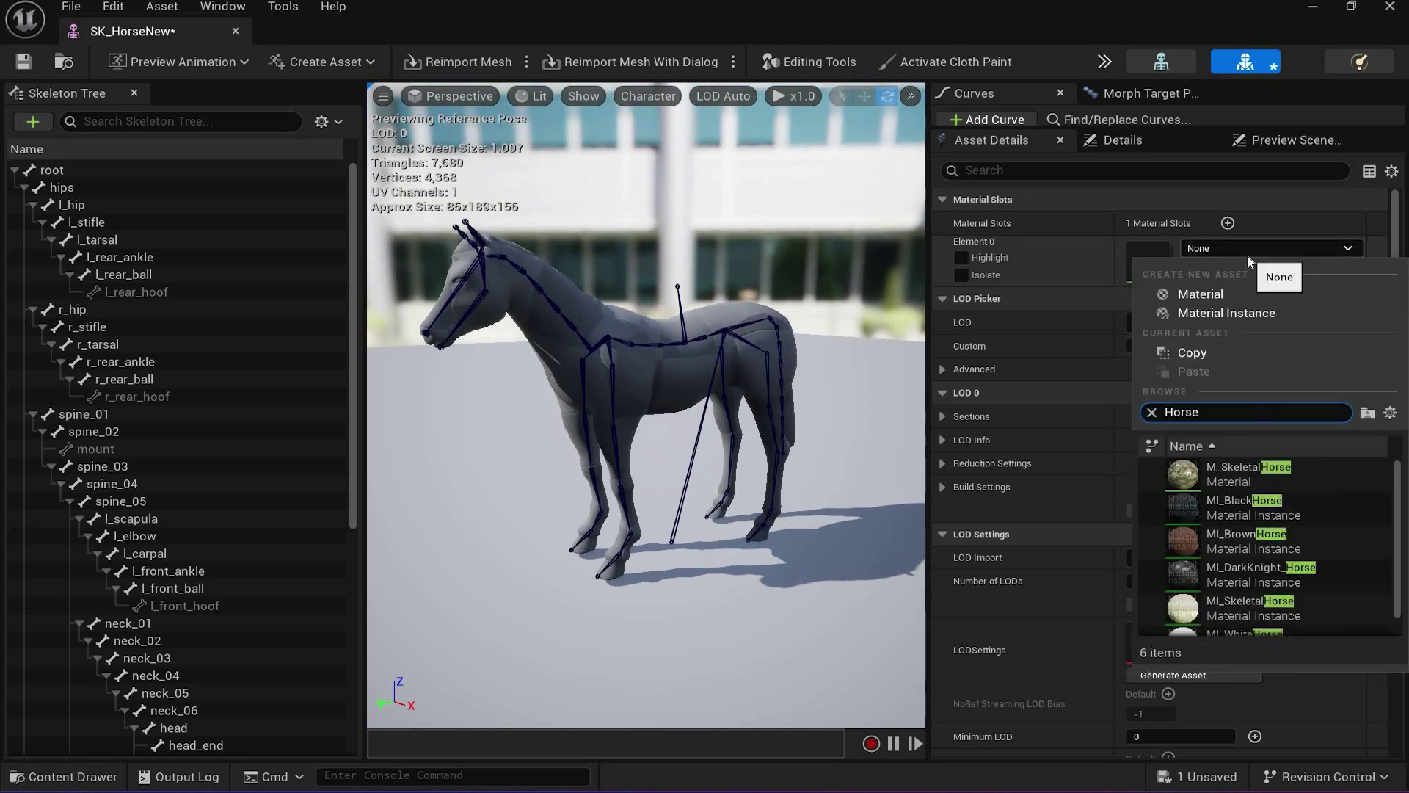
text( Horse)
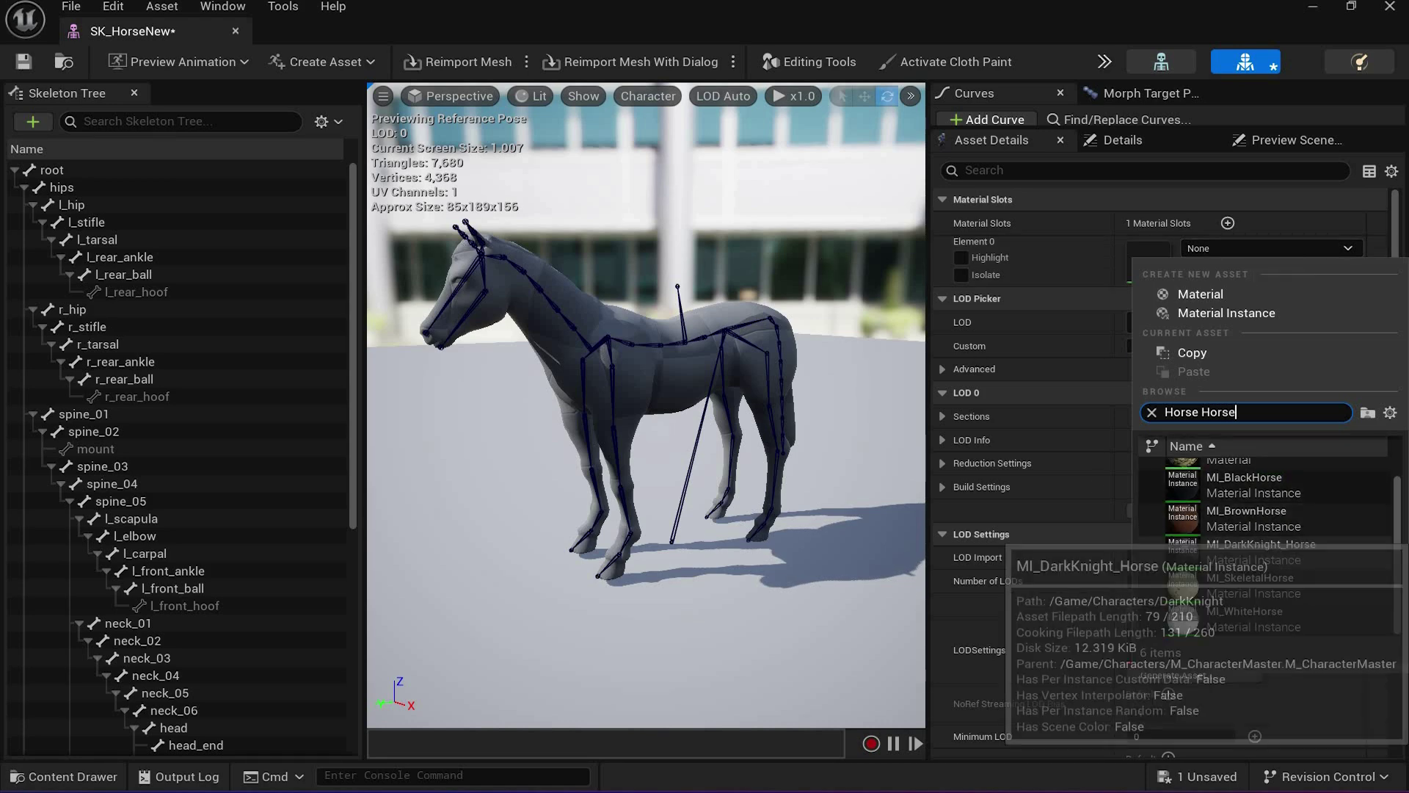
click(1261, 574)
Step: Inspect the retextured horse from several angles, save the assets, and return to the HorseNew folder
drag(686, 269, 833, 269)
click(780, 383)
drag(753, 422, 783, 263)
key(ctrl+z)
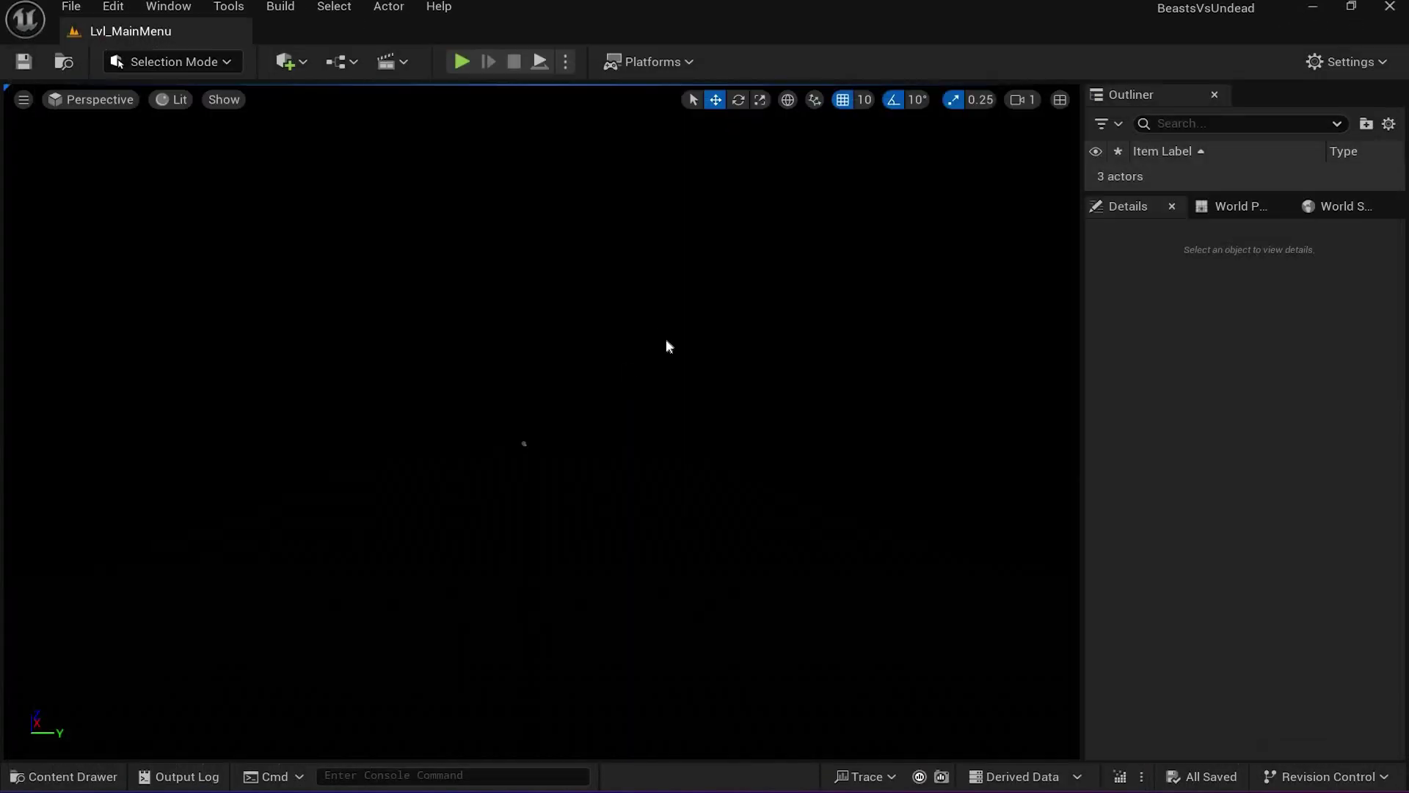
key(ctrl+space)
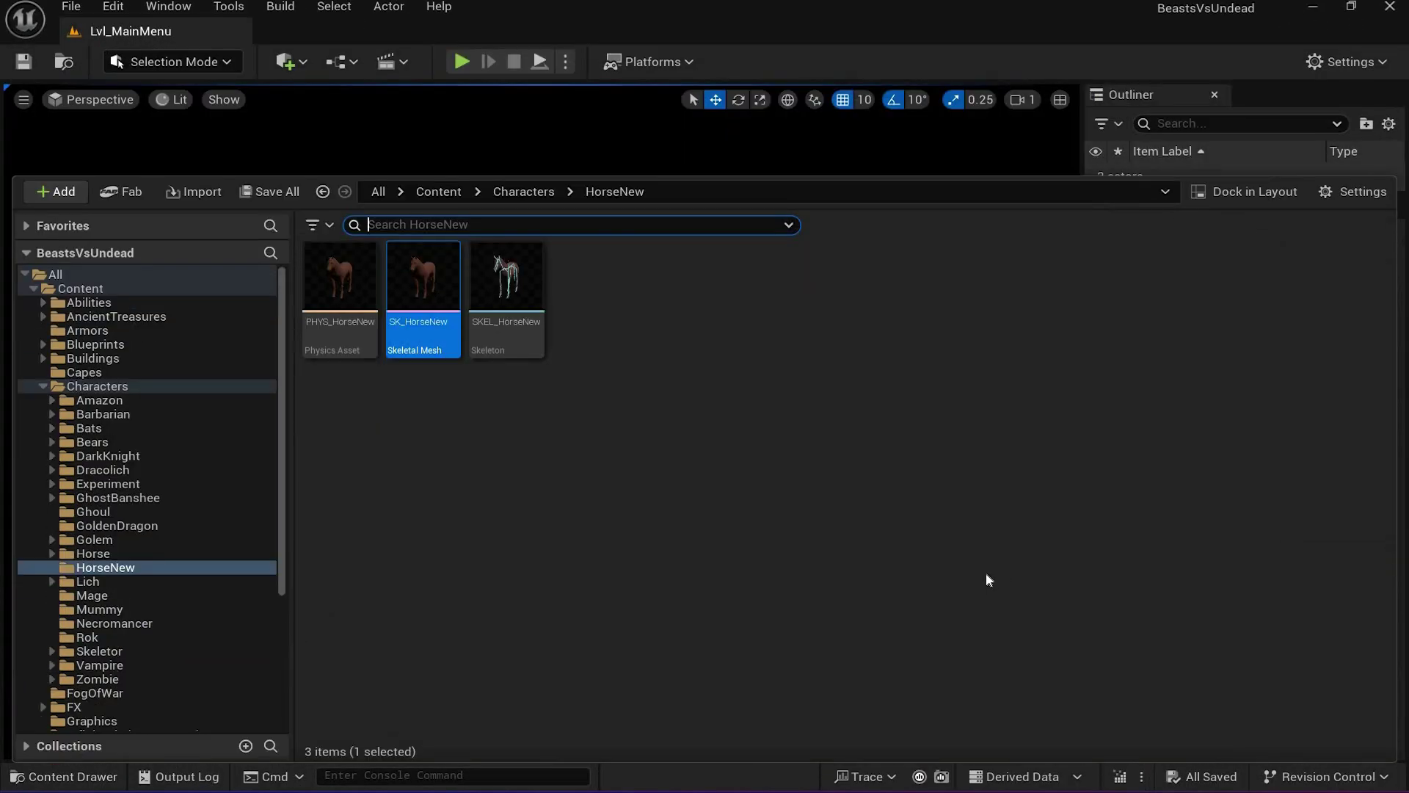
click(987, 574)
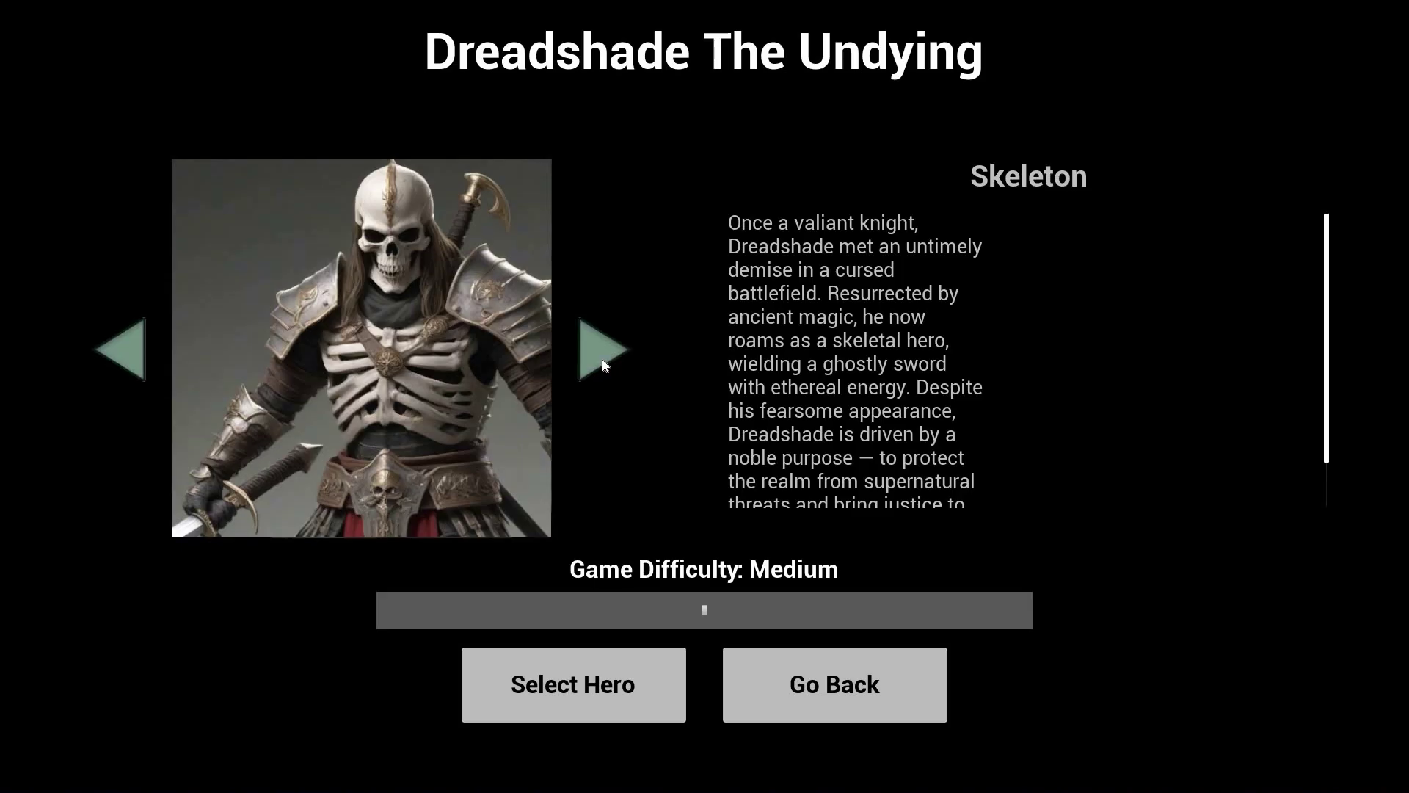
Step: Browse through the playable heroes in the running game and start a battle against the encountered monsters
click(601, 361)
click(600, 360)
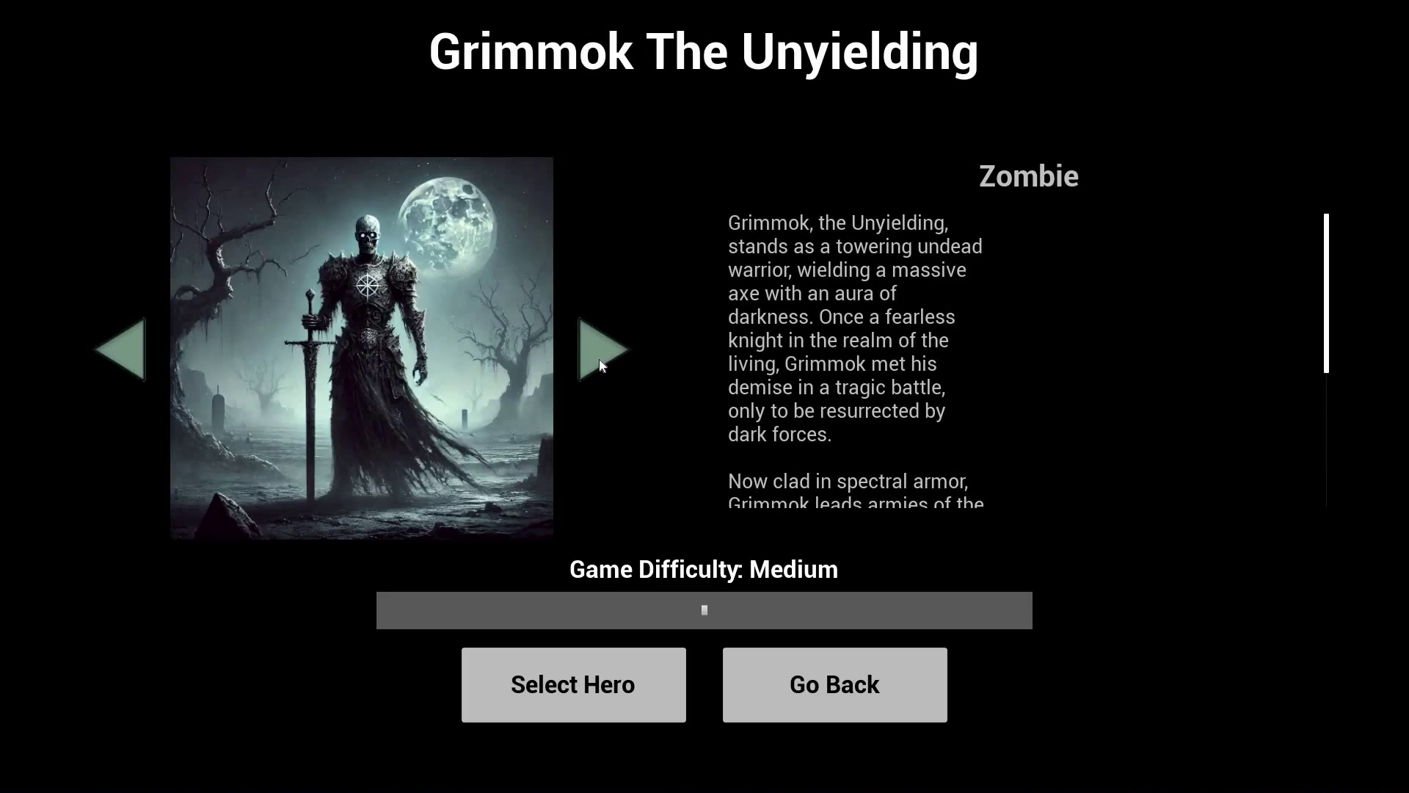
click(601, 360)
click(600, 360)
click(600, 361)
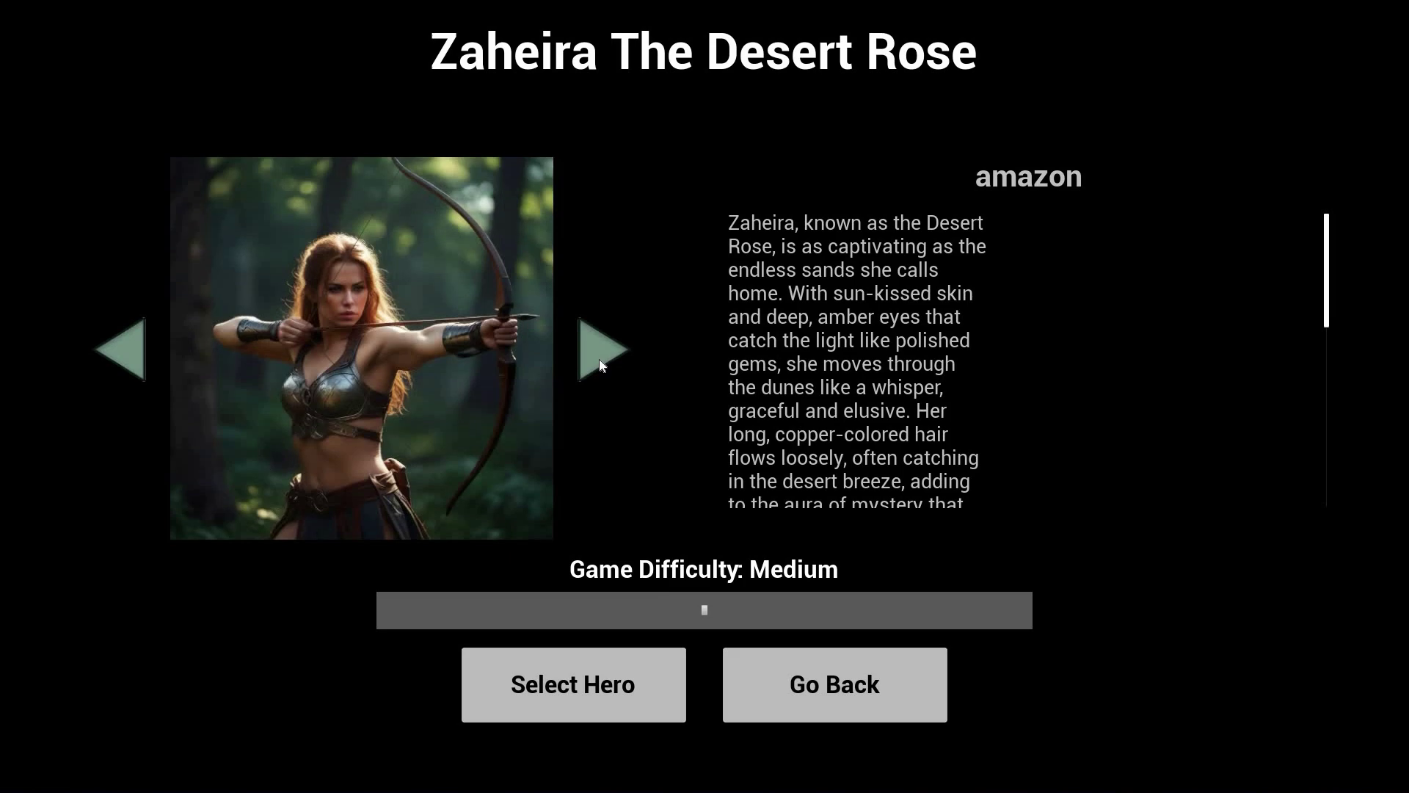
click(601, 360)
click(600, 360)
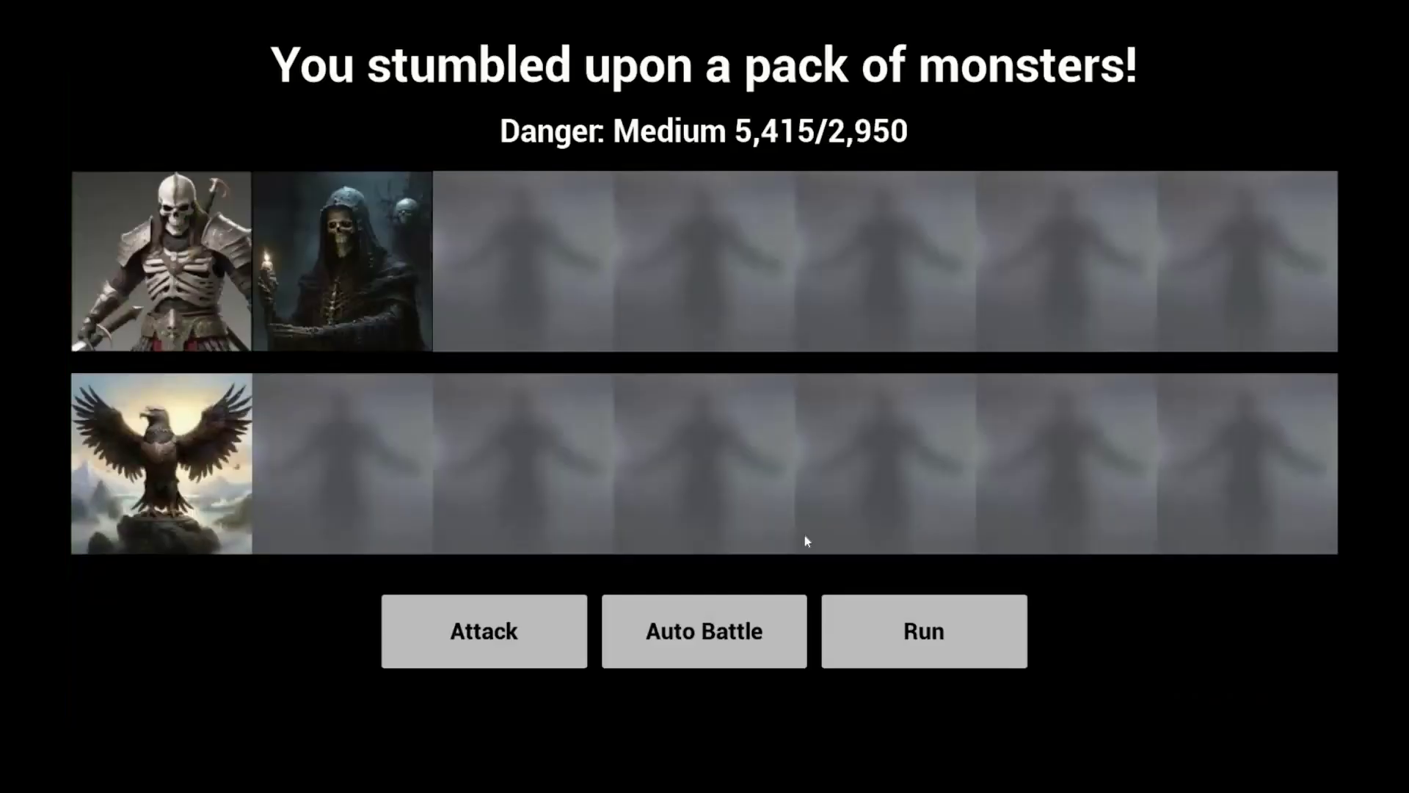
click(599, 751)
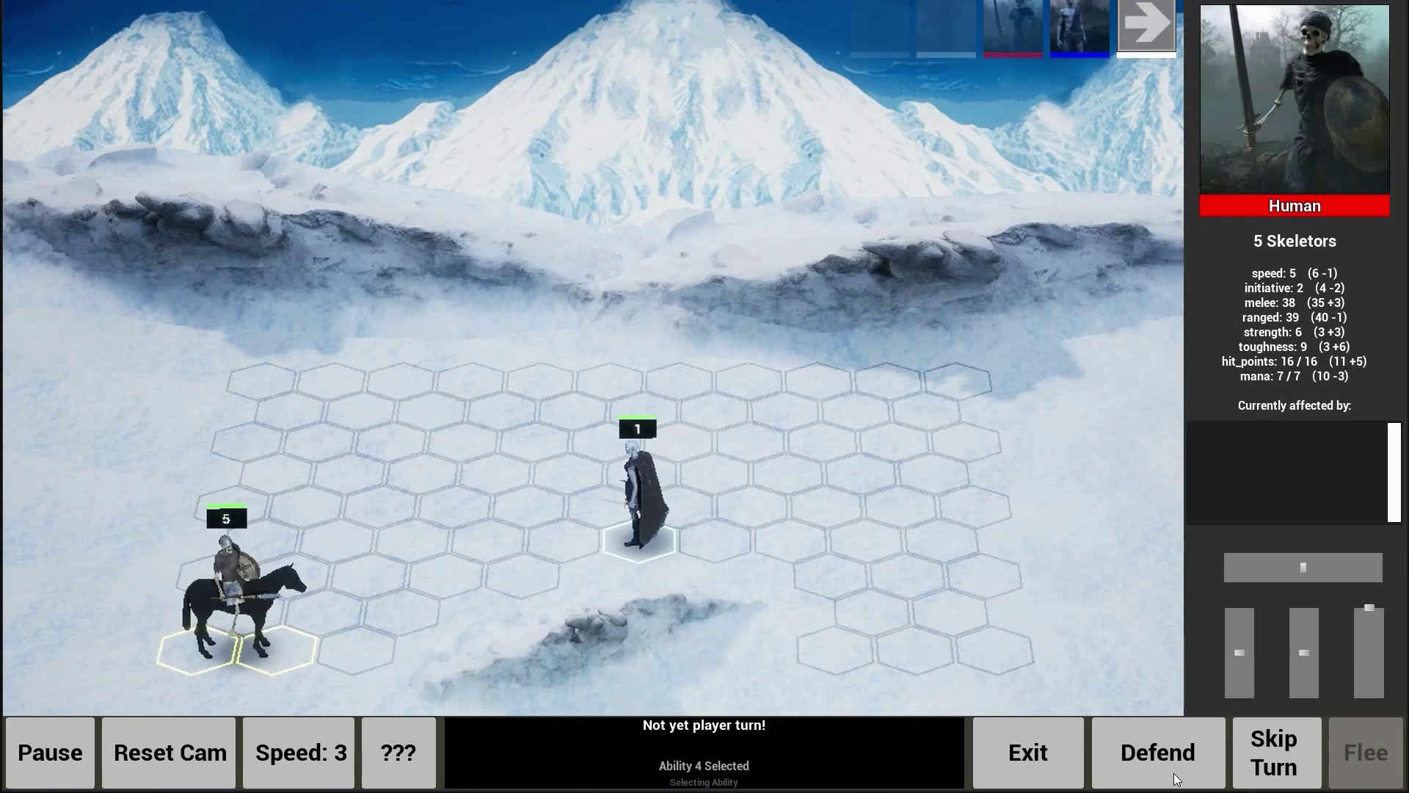